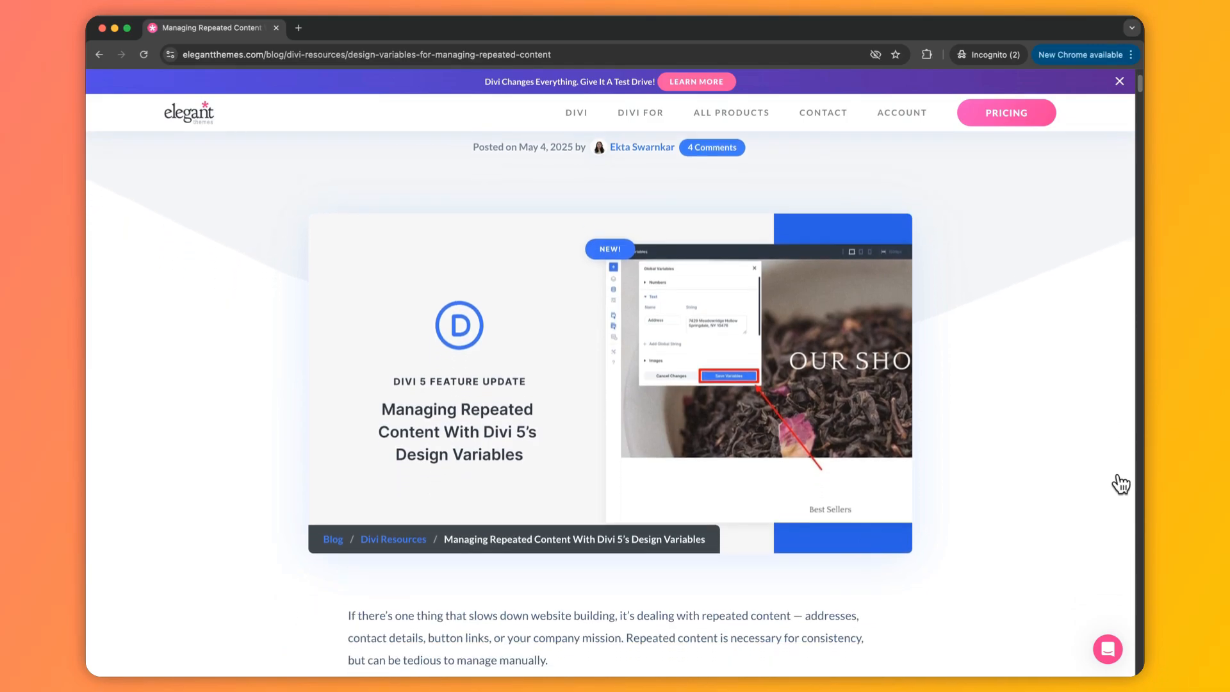
Read through the introduction and table of contents of the blog post on Divi 5's Design Variables
{"action": "scroll", "coordinate": [1120, 485], "scroll_direction": "down", "scroll_amount": 5}
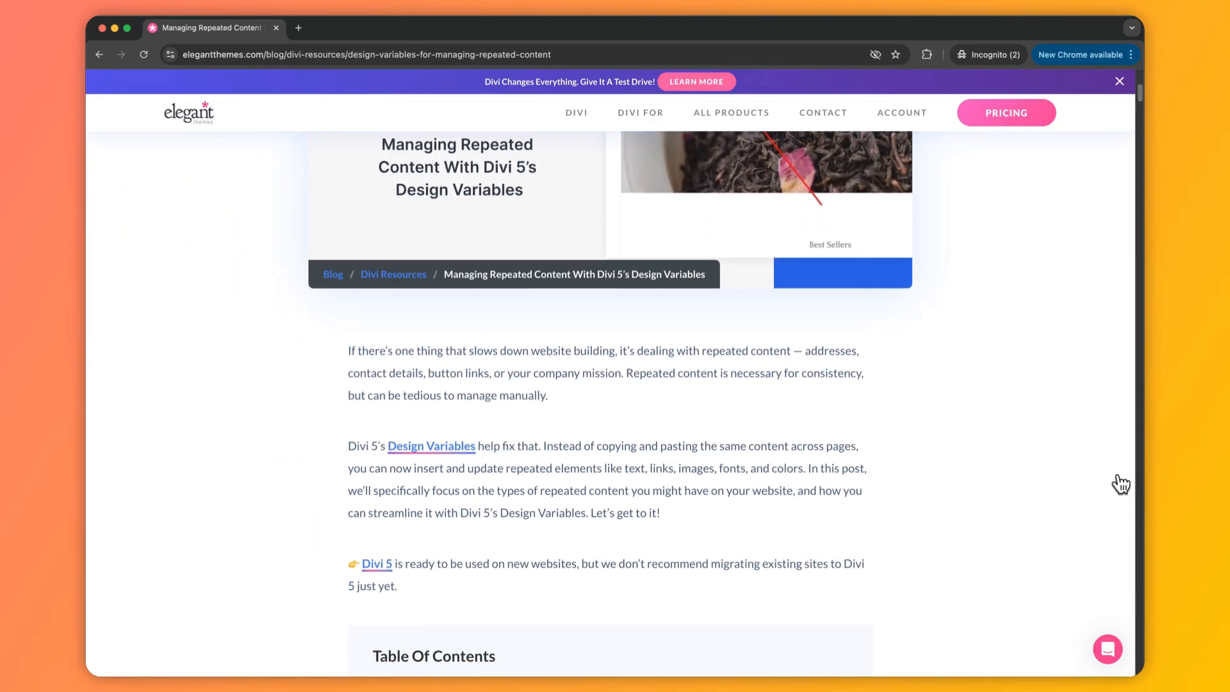
{"action": "scroll", "coordinate": [1118, 472], "scroll_direction": "down", "scroll_amount": 4}
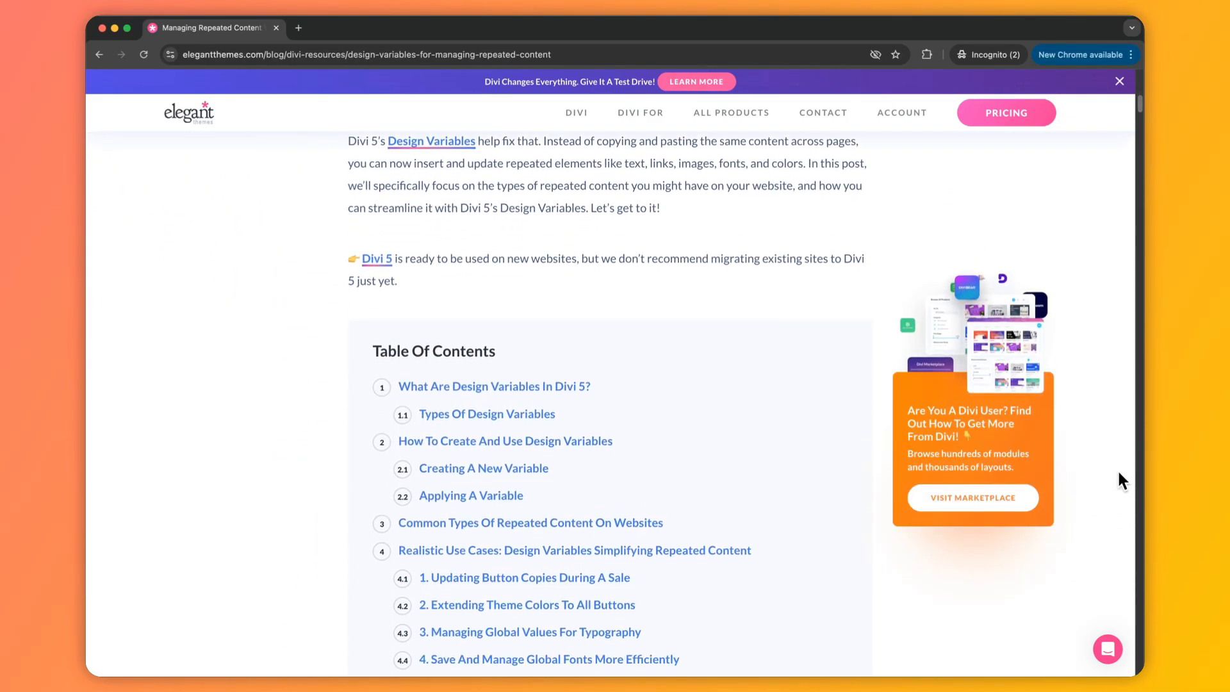
{"action": "scroll", "coordinate": [1119, 473], "scroll_direction": "down", "scroll_amount": 3}
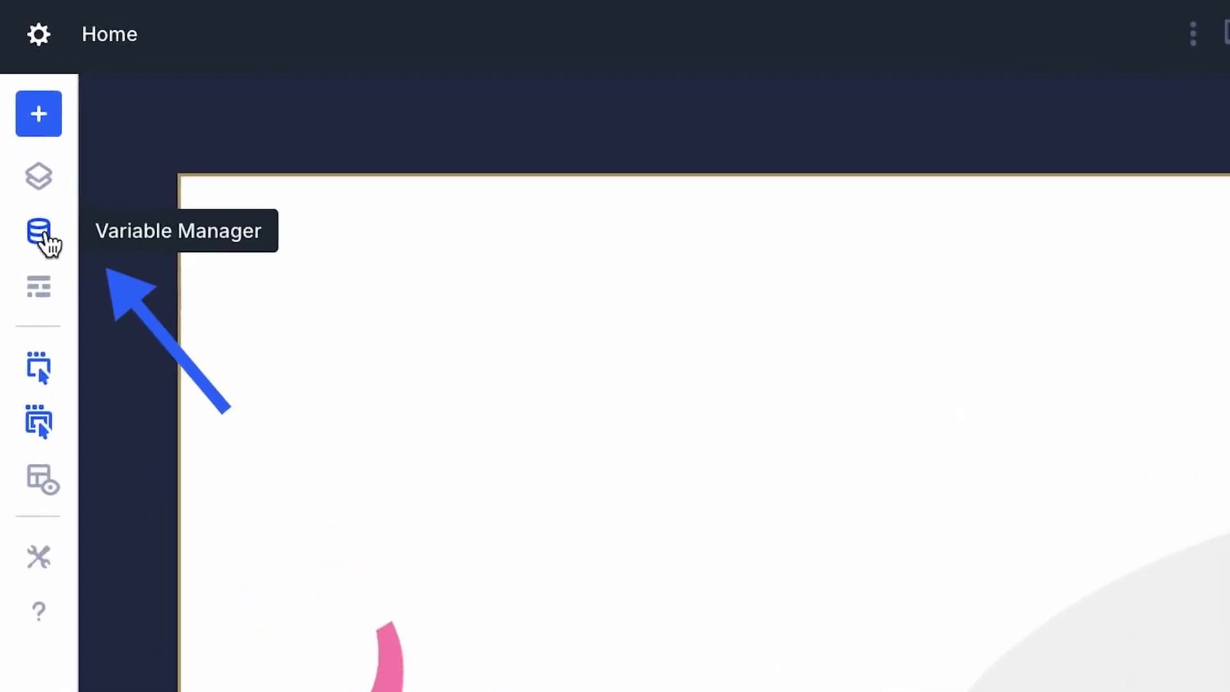
Open the Variable Manager and look over the Numbers, Colors and Fonts variable categories
{"action": "left_click", "coordinate": [45, 236]}
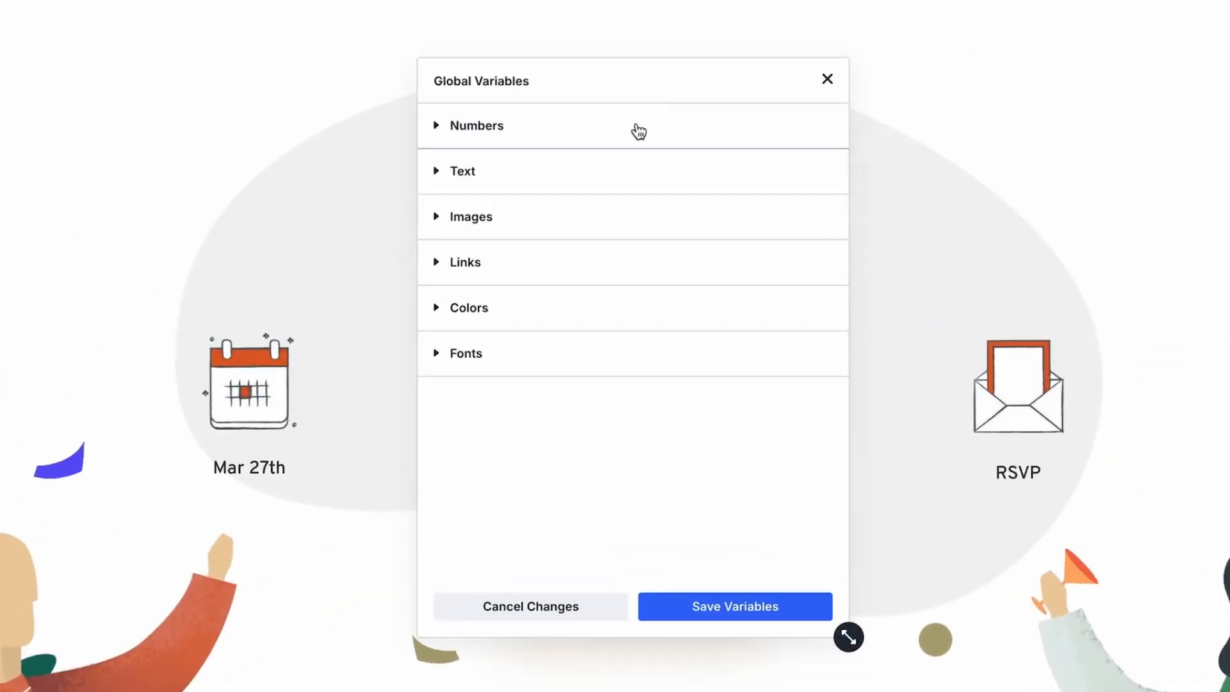
{"action": "left_click", "coordinate": [639, 131]}
{"action": "left_click", "coordinate": [638, 132]}
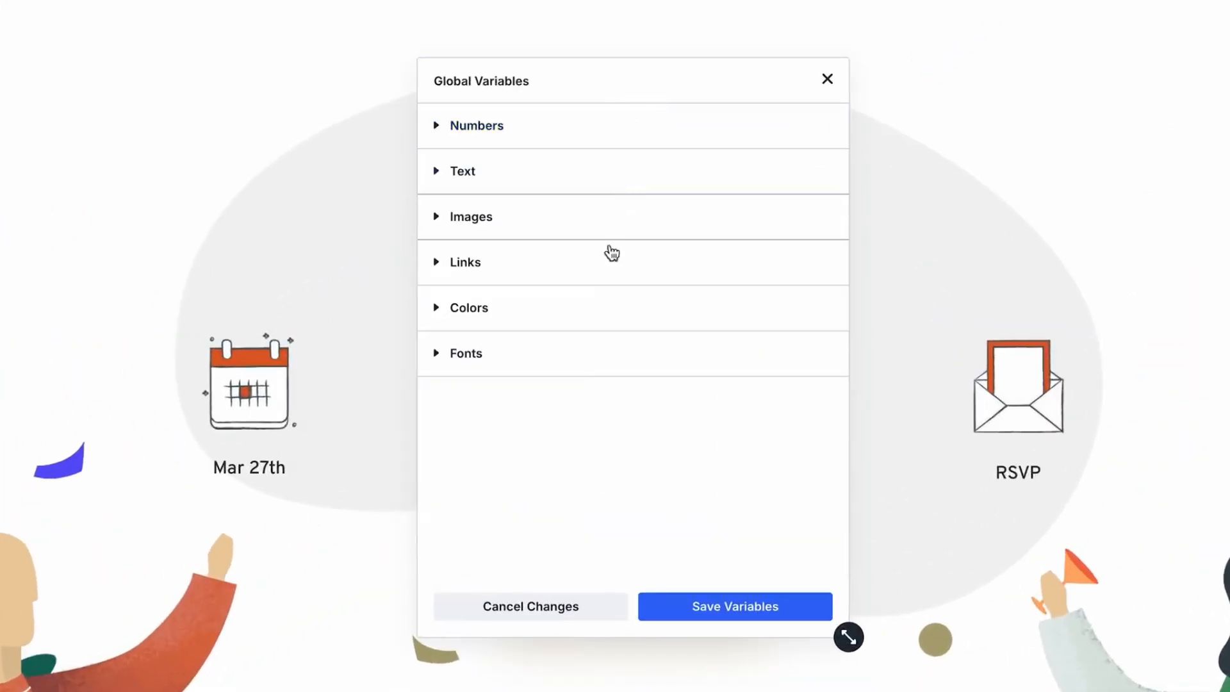
{"action": "left_click", "coordinate": [603, 308]}
{"action": "left_click", "coordinate": [602, 306]}
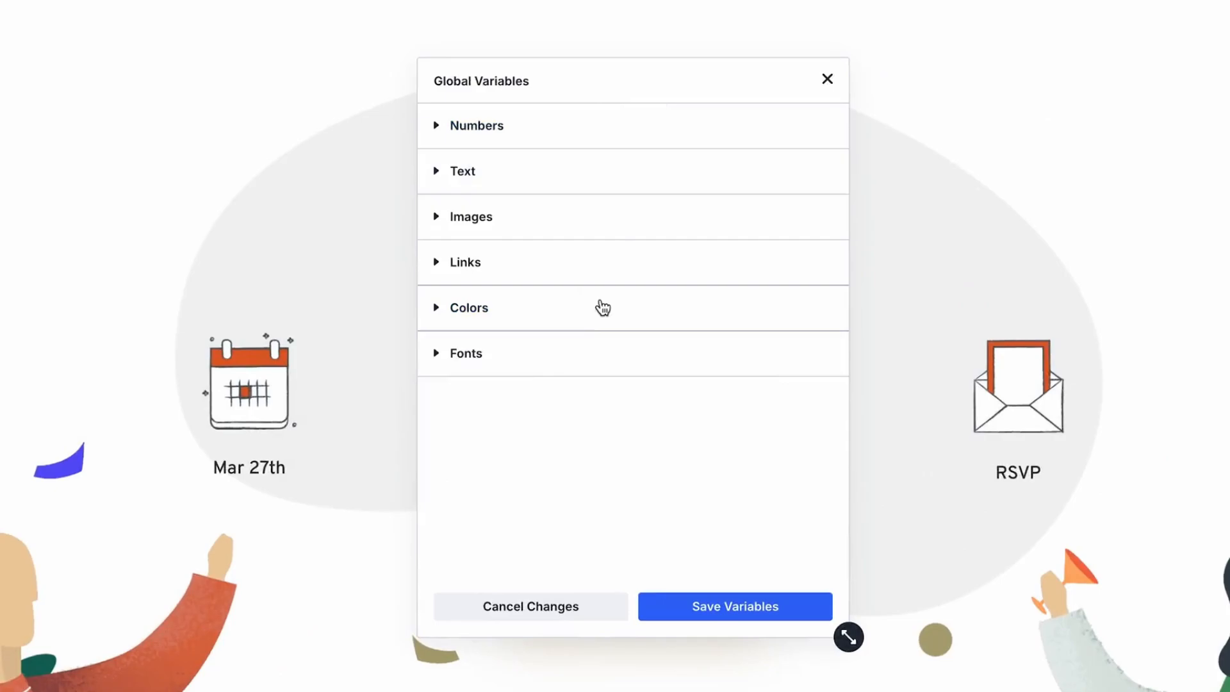
{"action": "left_click", "coordinate": [572, 367]}
{"action": "left_click", "coordinate": [576, 371]}
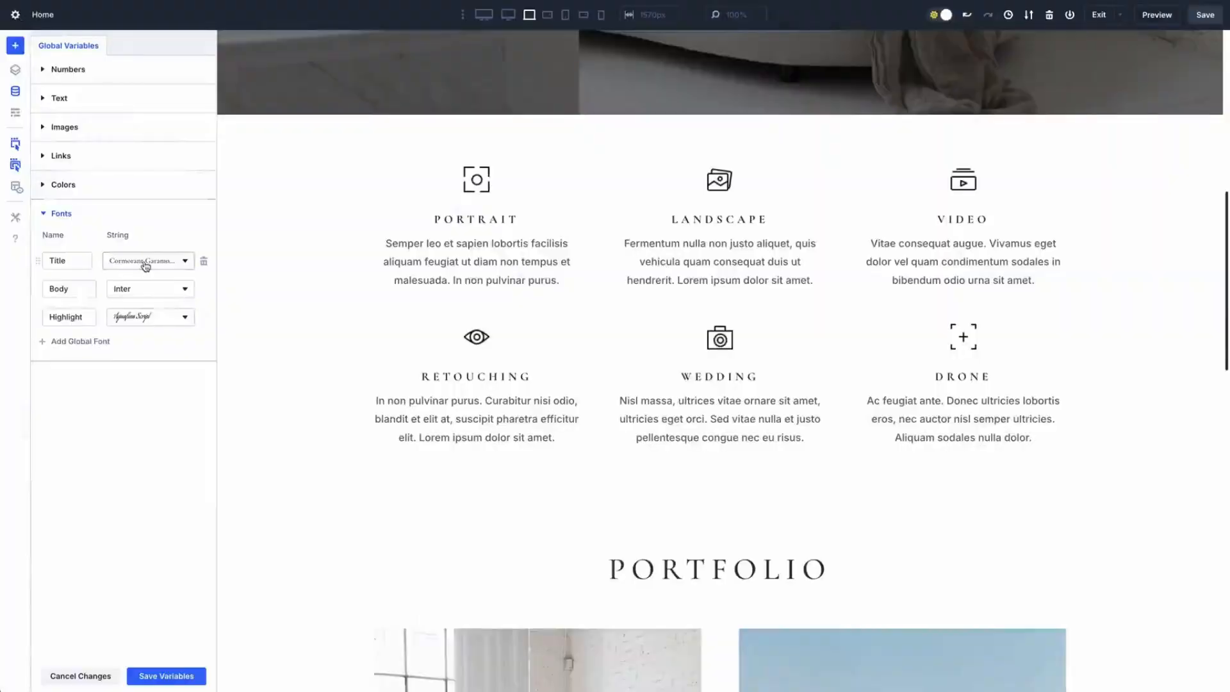
Try Aclonica as the global Title font, and replace it with Aguafina Script
{"action": "left_click", "coordinate": [146, 261]}
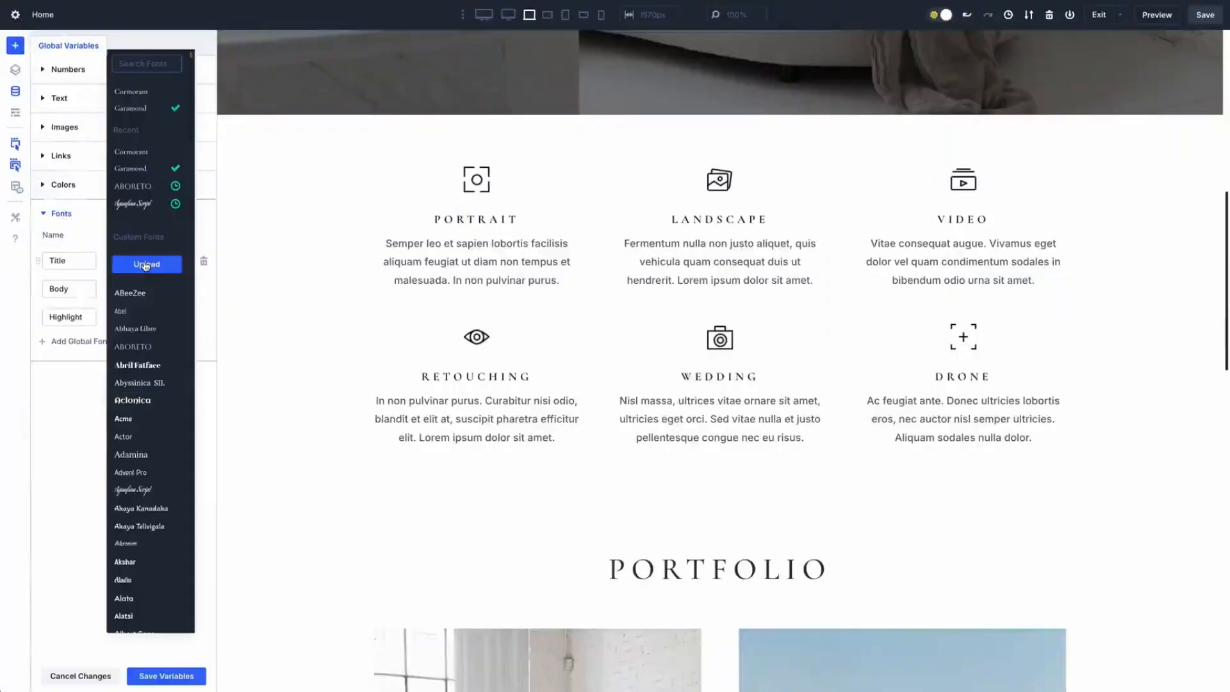
{"action": "left_click", "coordinate": [152, 401]}
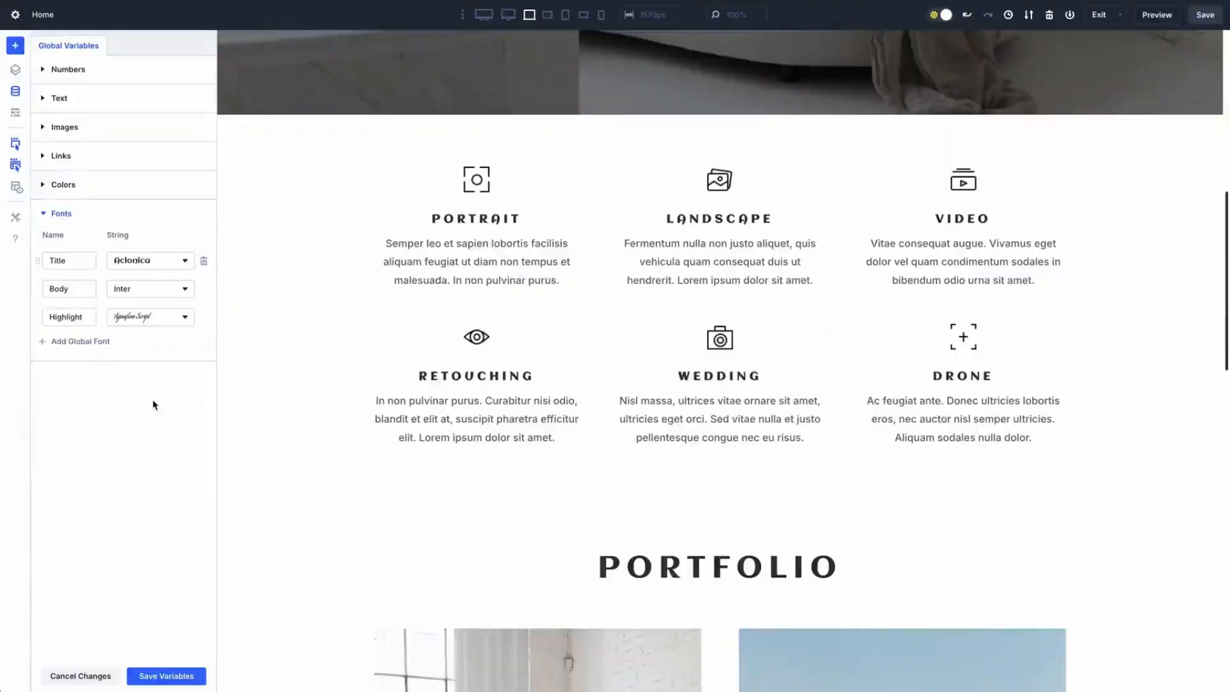
{"action": "left_click", "coordinate": [152, 261]}
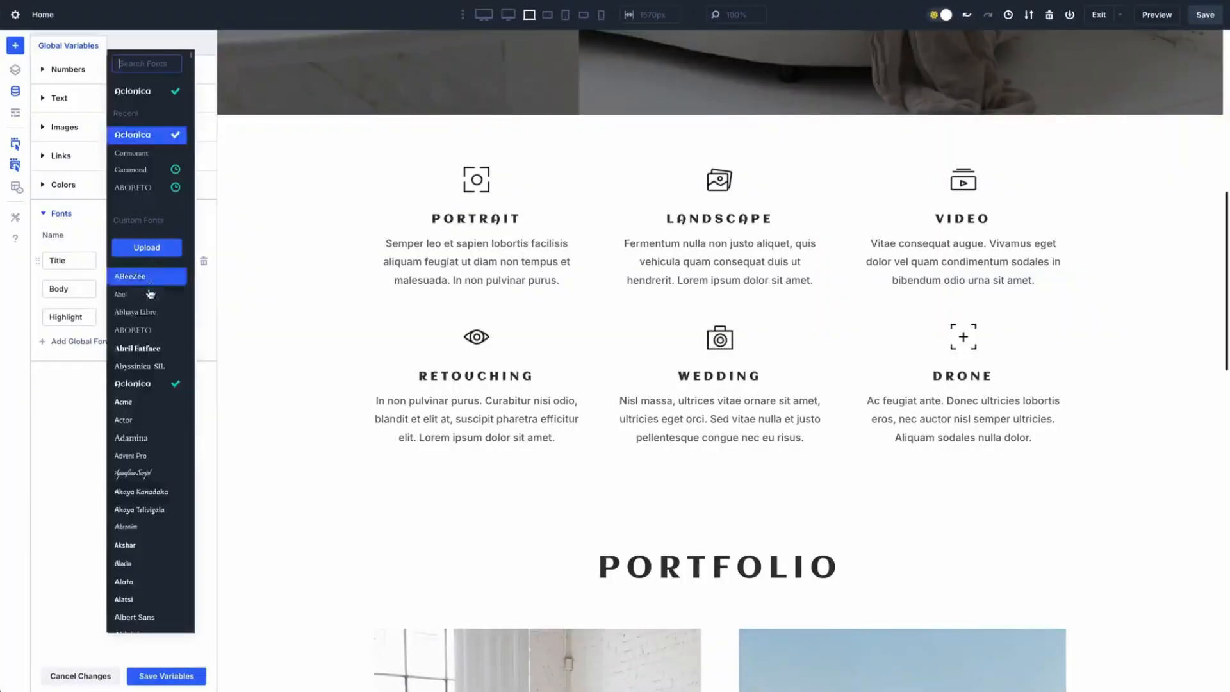
{"action": "left_click", "coordinate": [139, 474]}
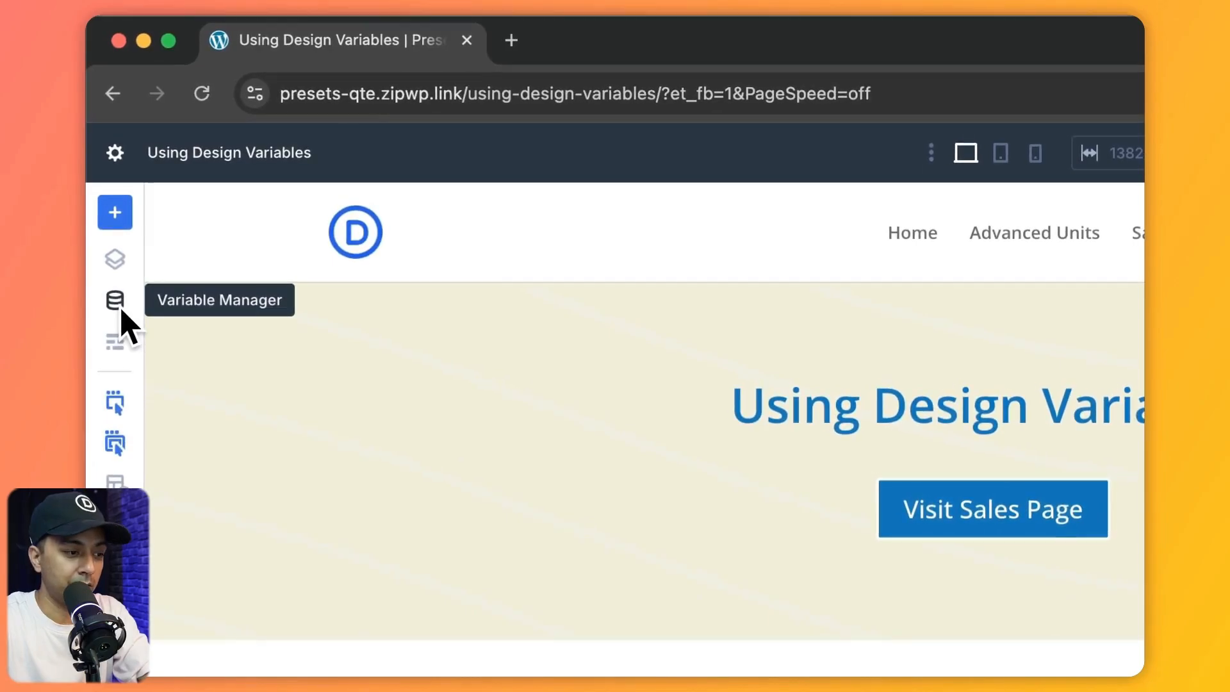
Open the Variable Manager on the Using Design Variables page and enlarge its window
{"action": "left_click", "coordinate": [114, 300]}
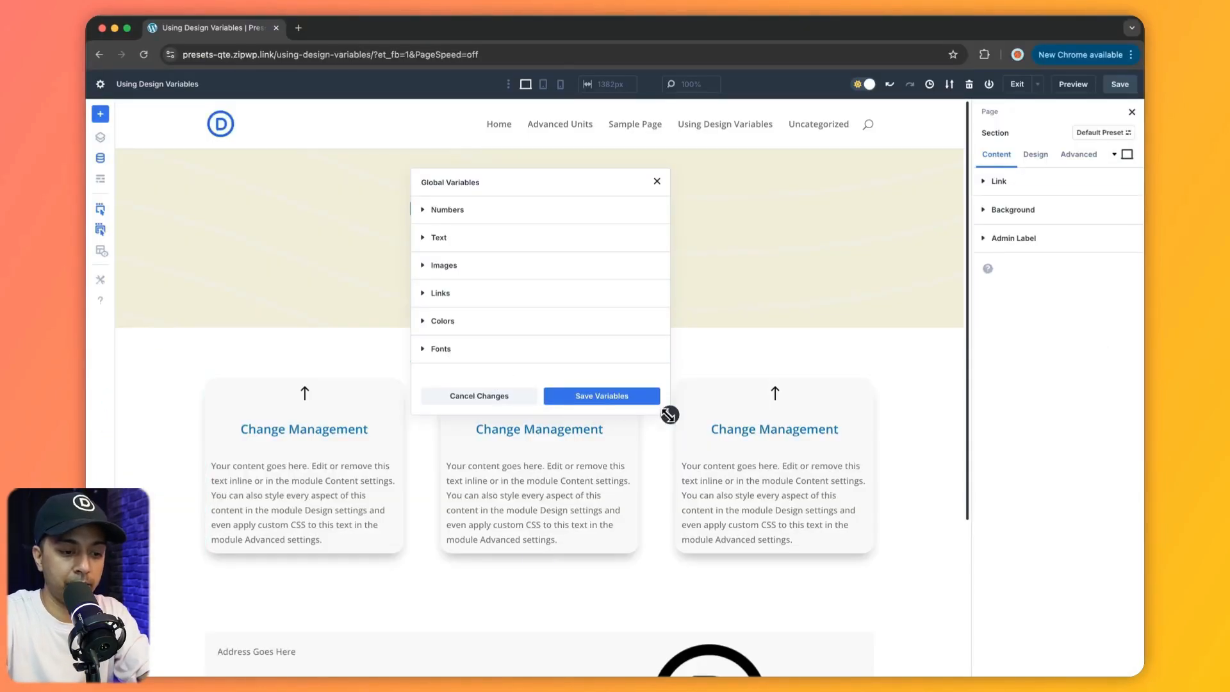
{"action": "left_click_drag", "start_coordinate": [670, 414], "coordinate": [865, 574]}
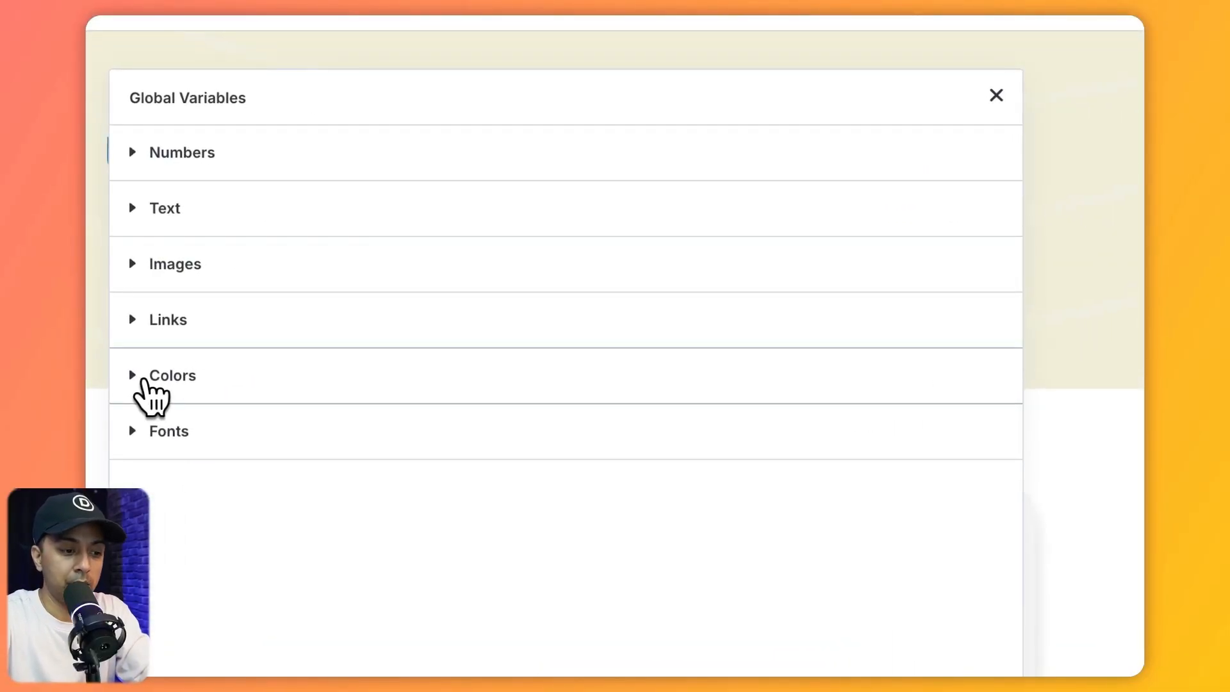
Add a global color variable named Dark Red with the color 7F1C2C, and collapse the color list
{"action": "left_click", "coordinate": [134, 377]}
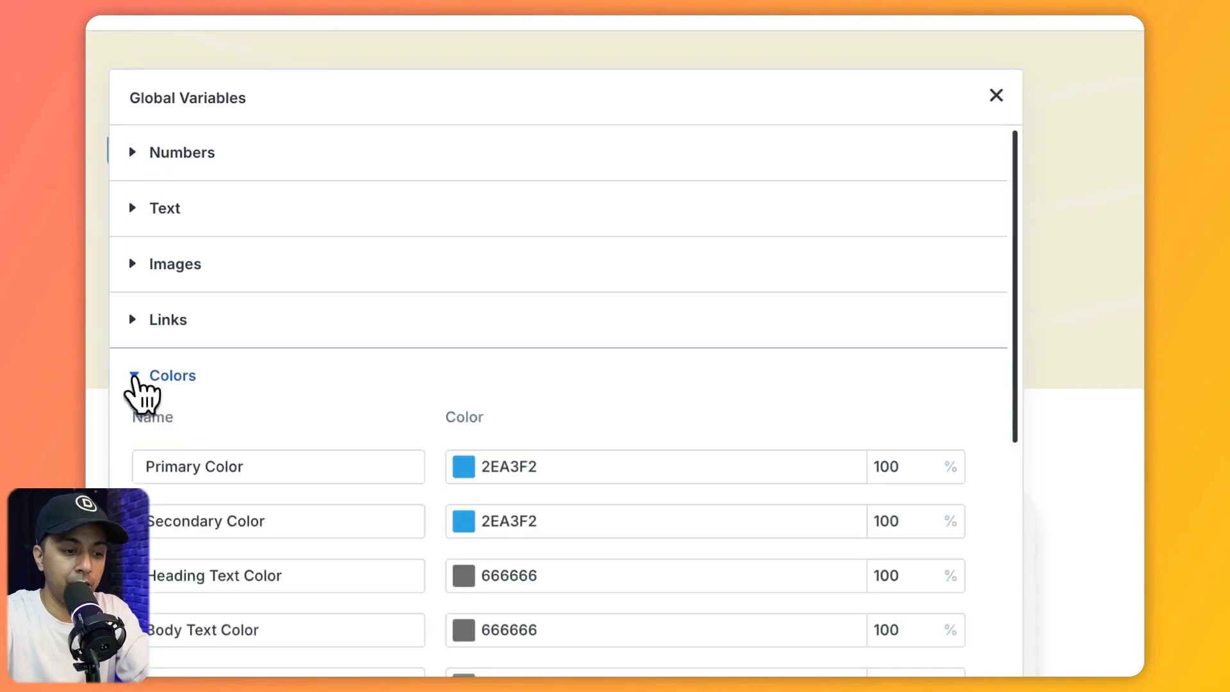
{"action": "scroll", "coordinate": [346, 451], "scroll_direction": "down", "scroll_amount": 3}
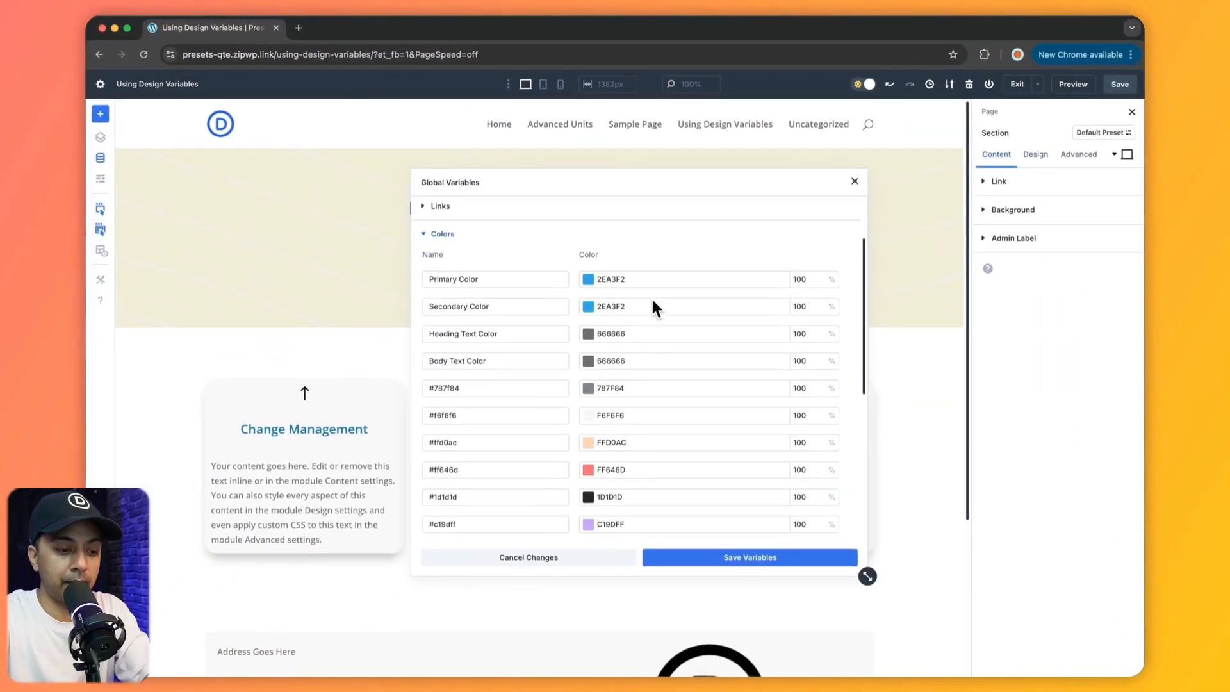
{"action": "scroll", "coordinate": [653, 300], "scroll_direction": "down", "scroll_amount": 10}
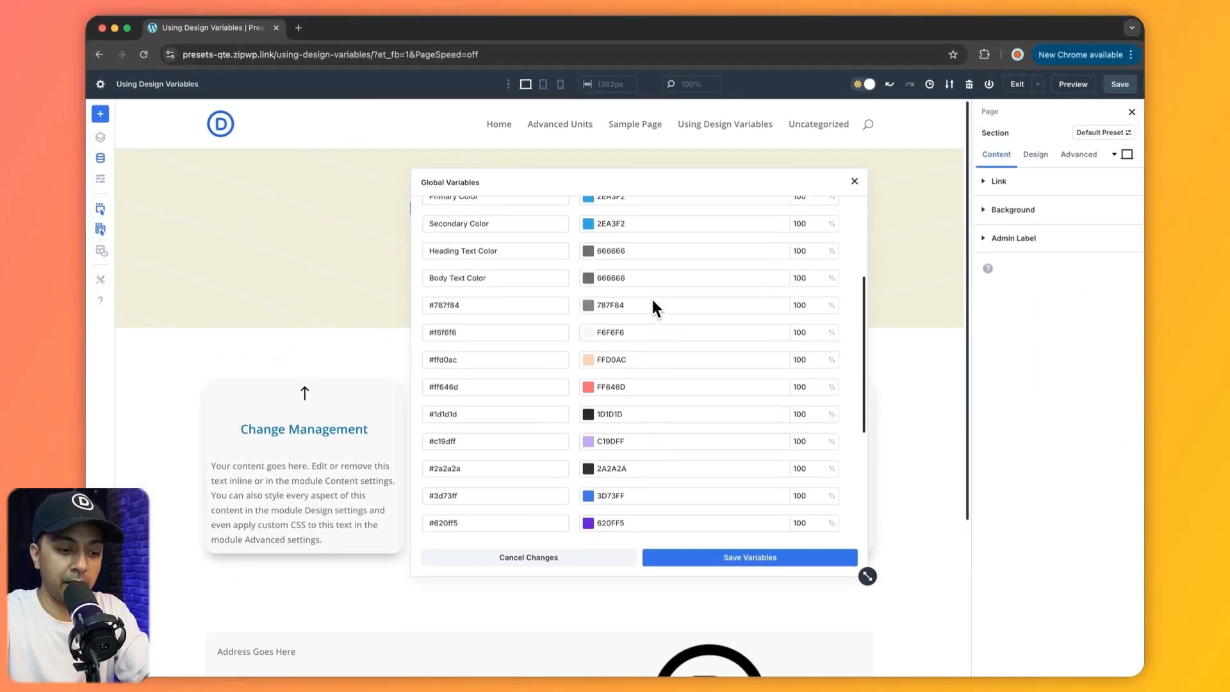
{"action": "scroll", "coordinate": [639, 327], "scroll_direction": "down", "scroll_amount": 2}
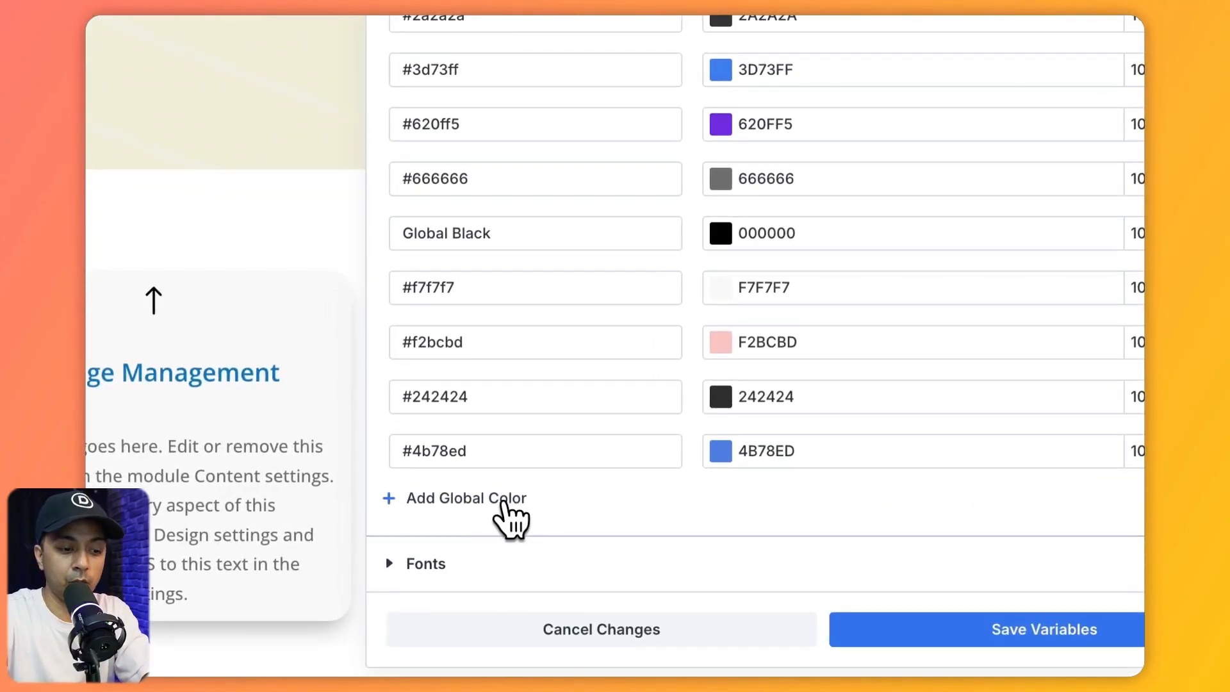
{"action": "left_click", "coordinate": [472, 505]}
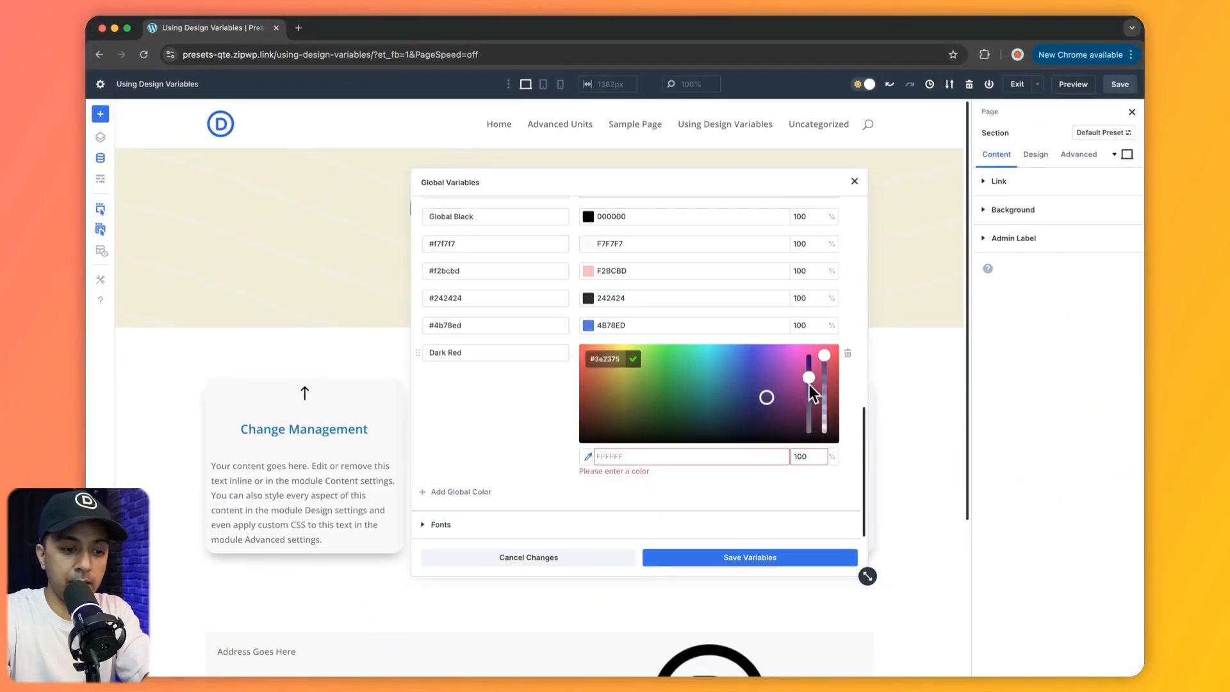
{"action": "left_click_drag", "start_coordinate": [752, 383], "coordinate": [761, 373]}
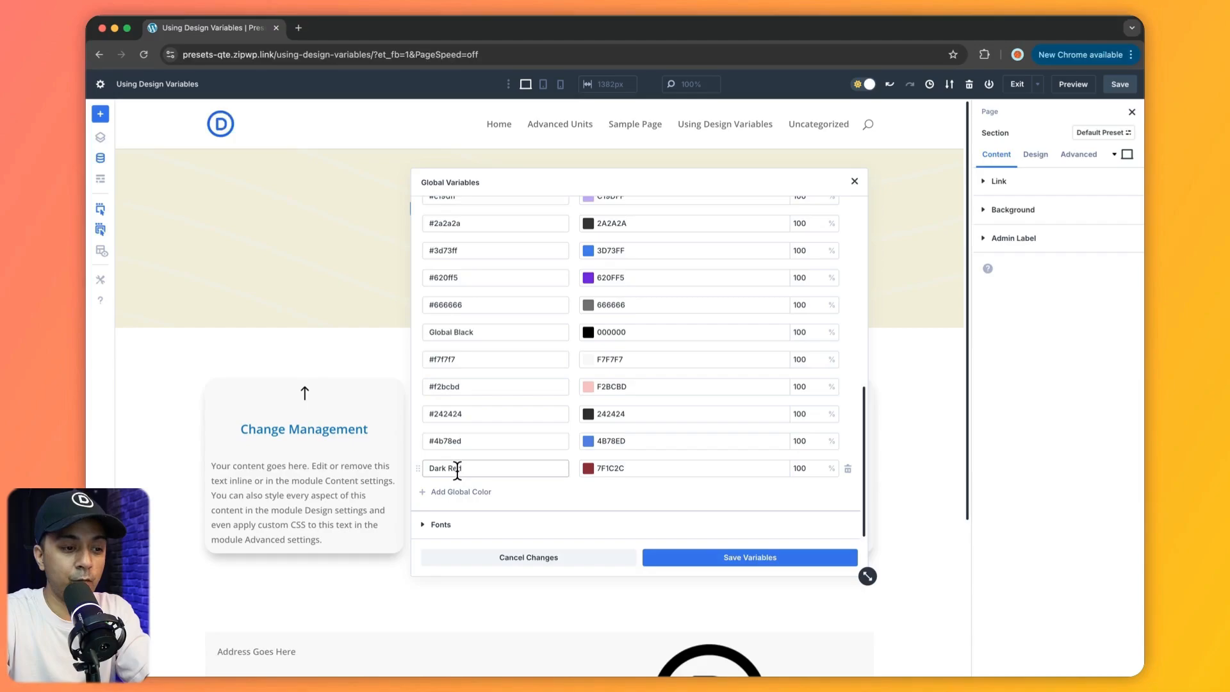
{"action": "scroll", "coordinate": [456, 449], "scroll_direction": "up", "scroll_amount": 10}
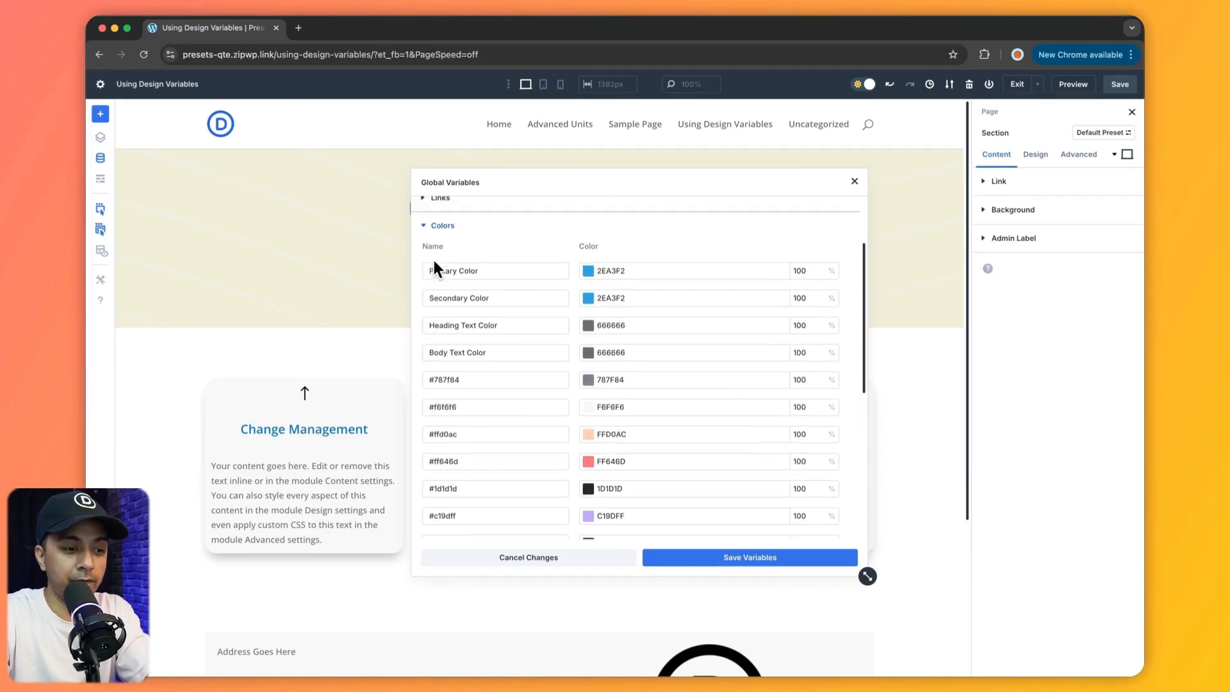
{"action": "scroll", "coordinate": [433, 266], "scroll_direction": "up", "scroll_amount": 1}
{"action": "left_click", "coordinate": [424, 240]}
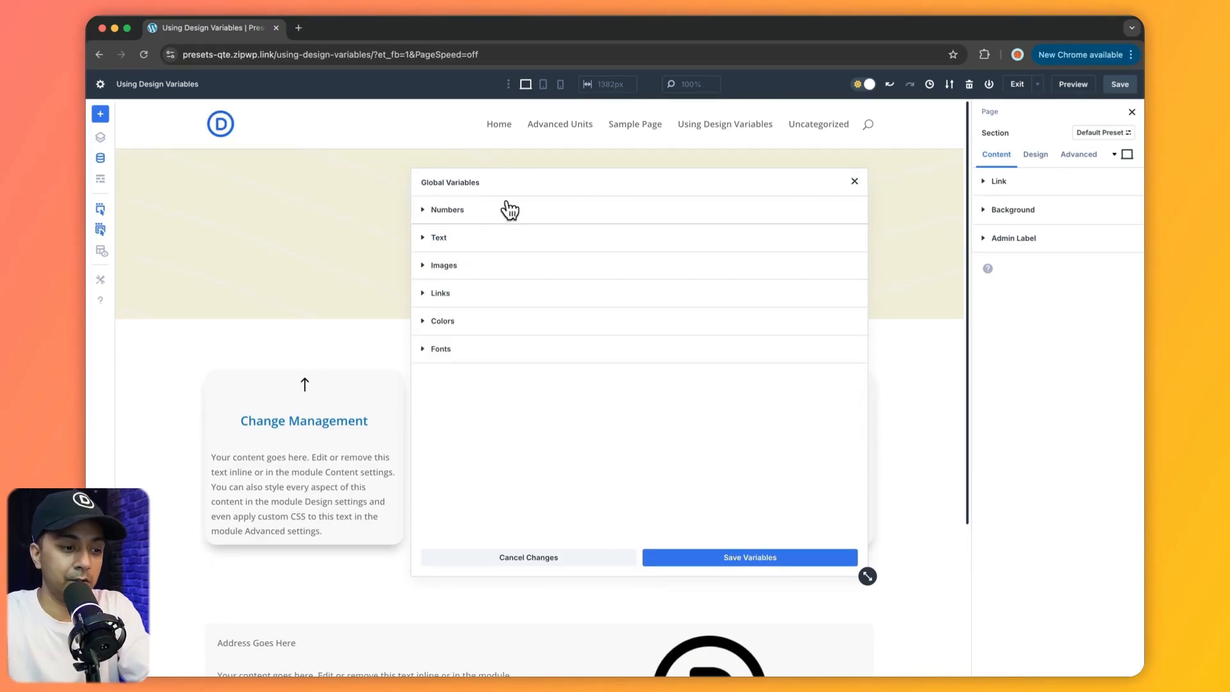
Add a global number variable named Main Title with the calc value 25px + 1vw, and remove the empty extra number row
{"action": "left_click", "coordinate": [427, 216]}
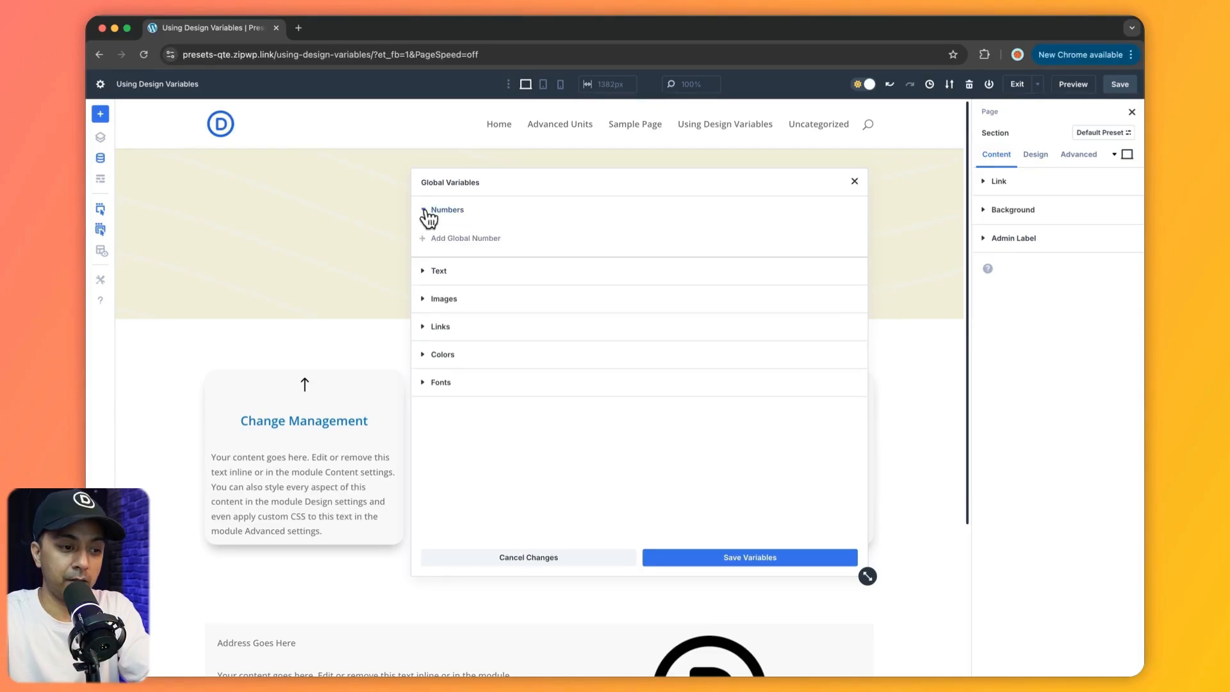
{"action": "left_click", "coordinate": [472, 240]}
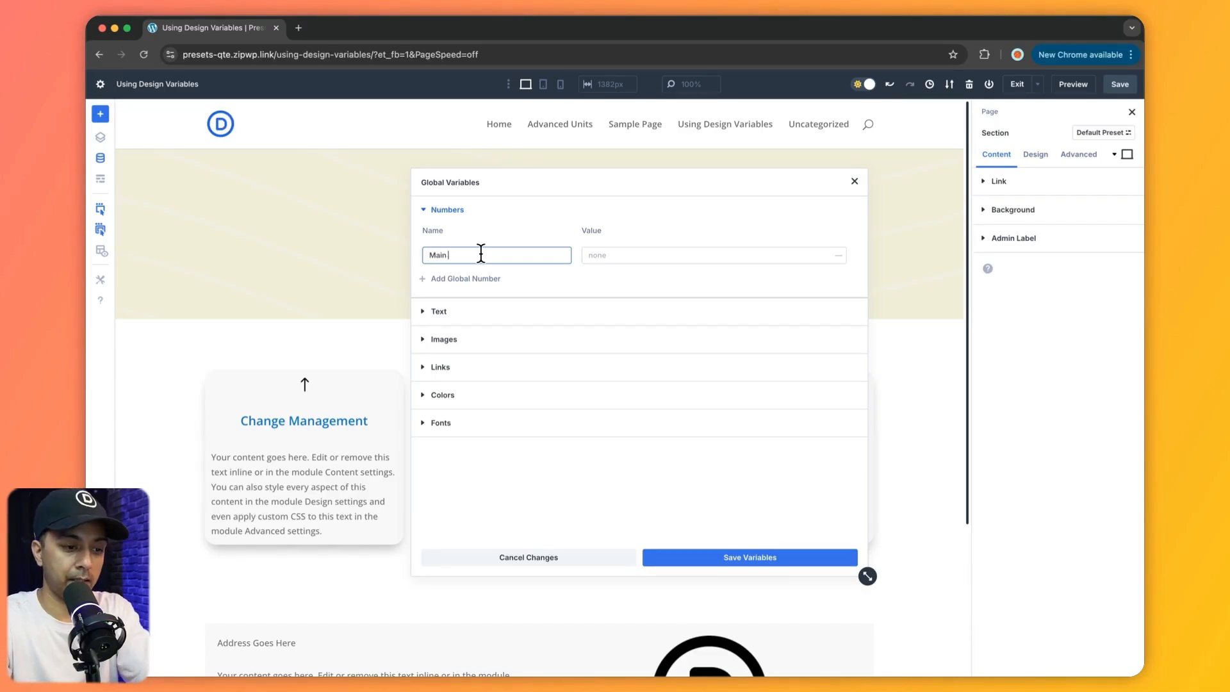
{"action": "key", "text": "Tab"}
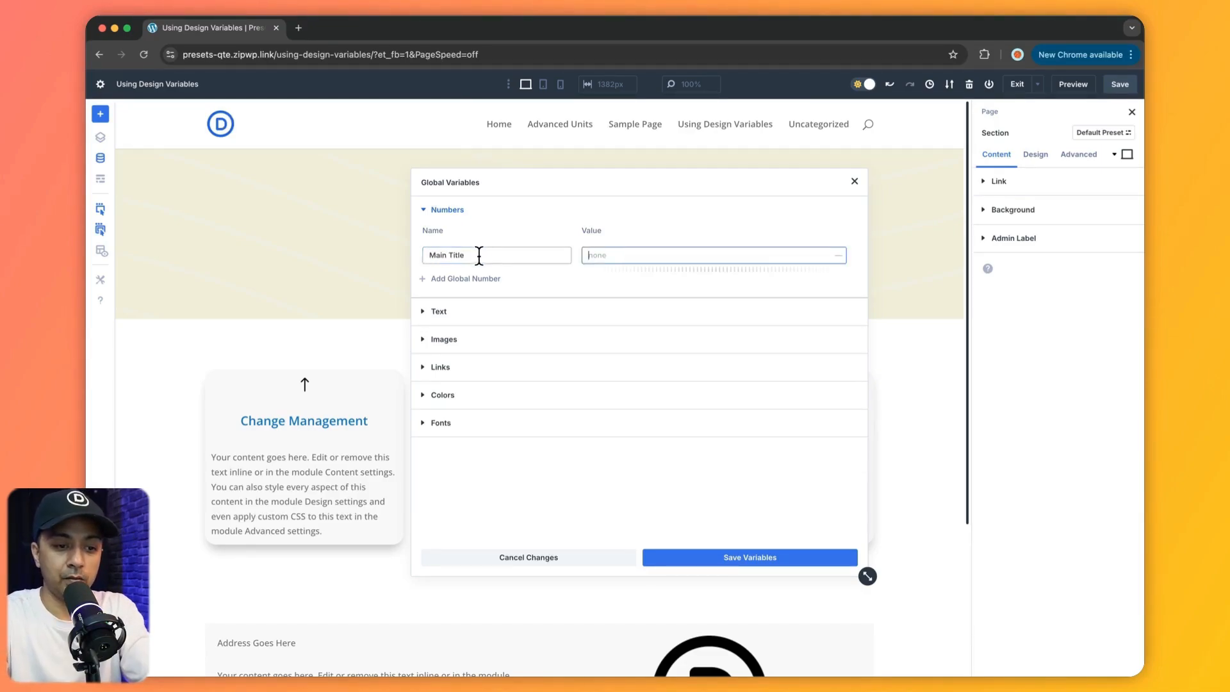
{"action": "left_click", "coordinate": [837, 258]}
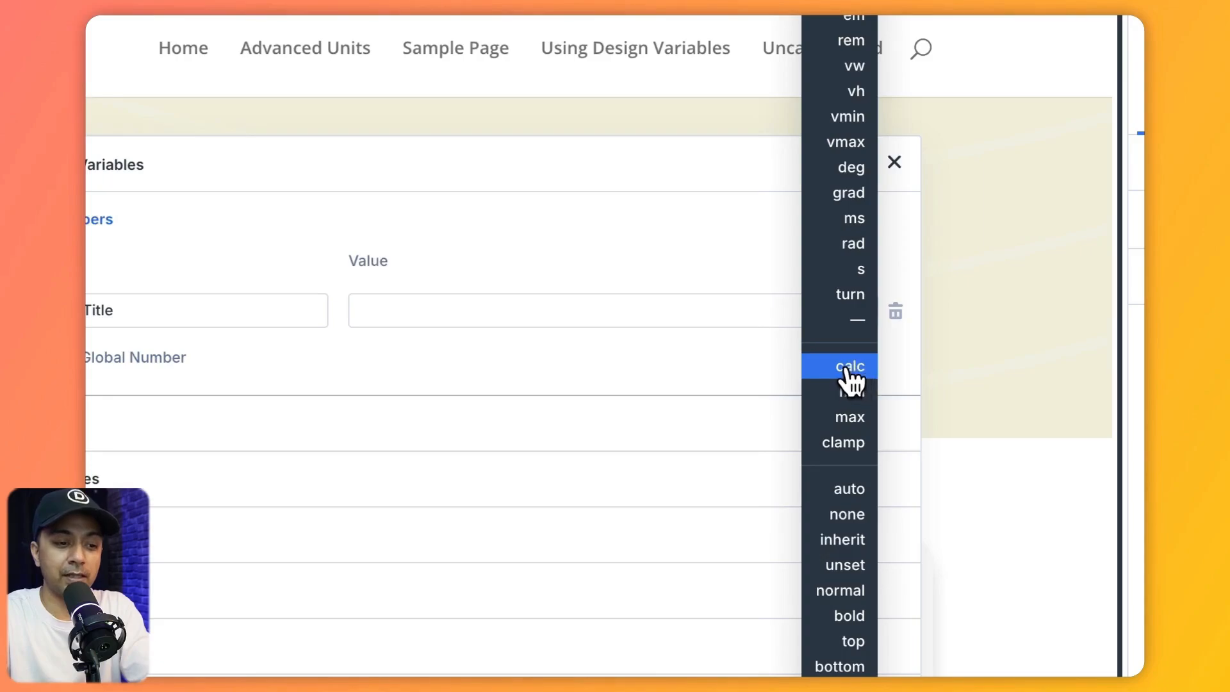
{"action": "left_click", "coordinate": [856, 367]}
{"action": "left_click", "coordinate": [535, 314]}
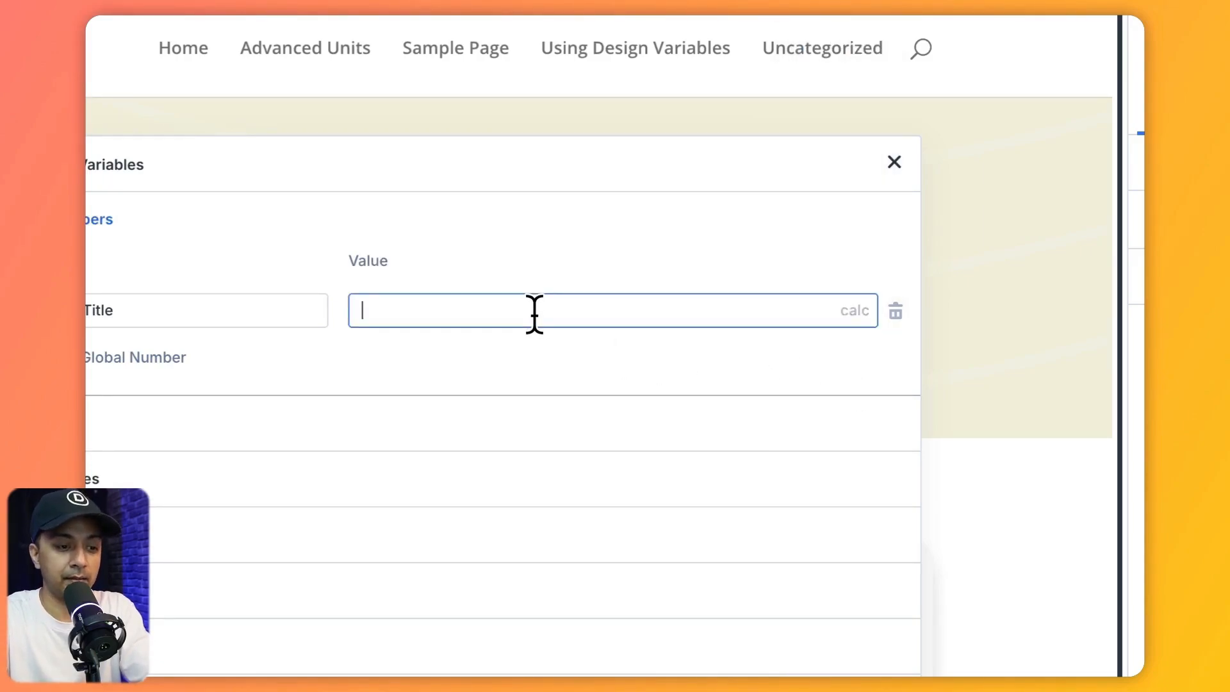
{"action": "type", "text": "25px + 1vw"}
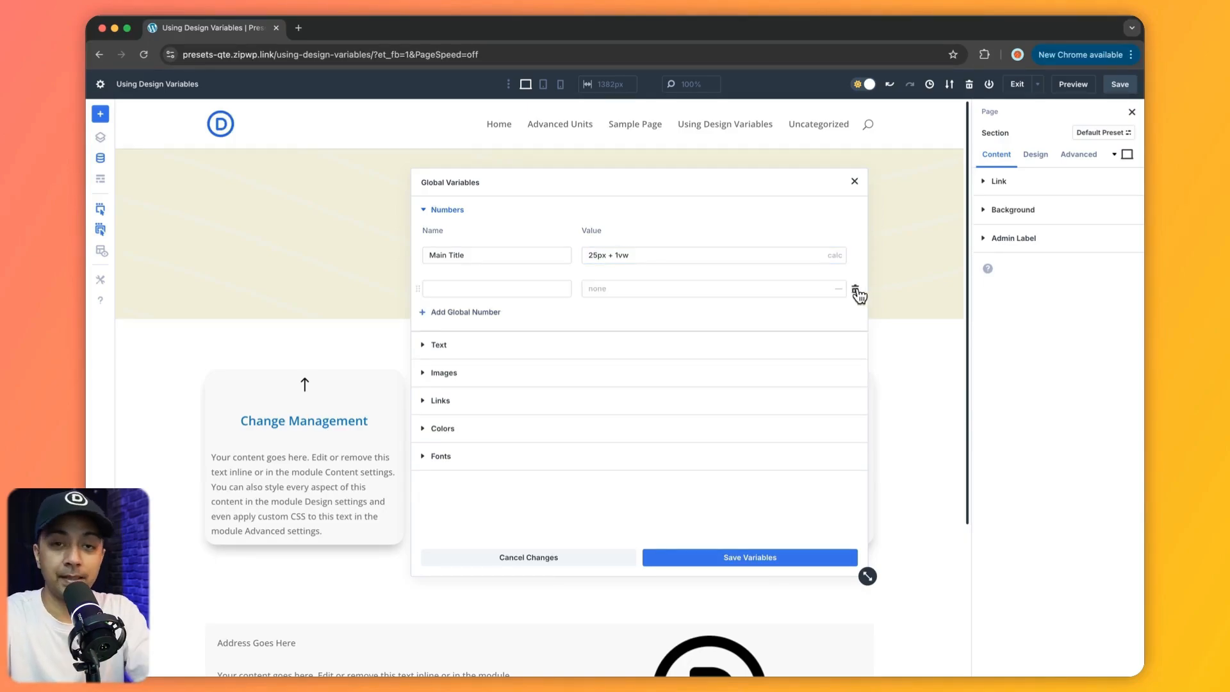
{"action": "left_click", "coordinate": [856, 290]}
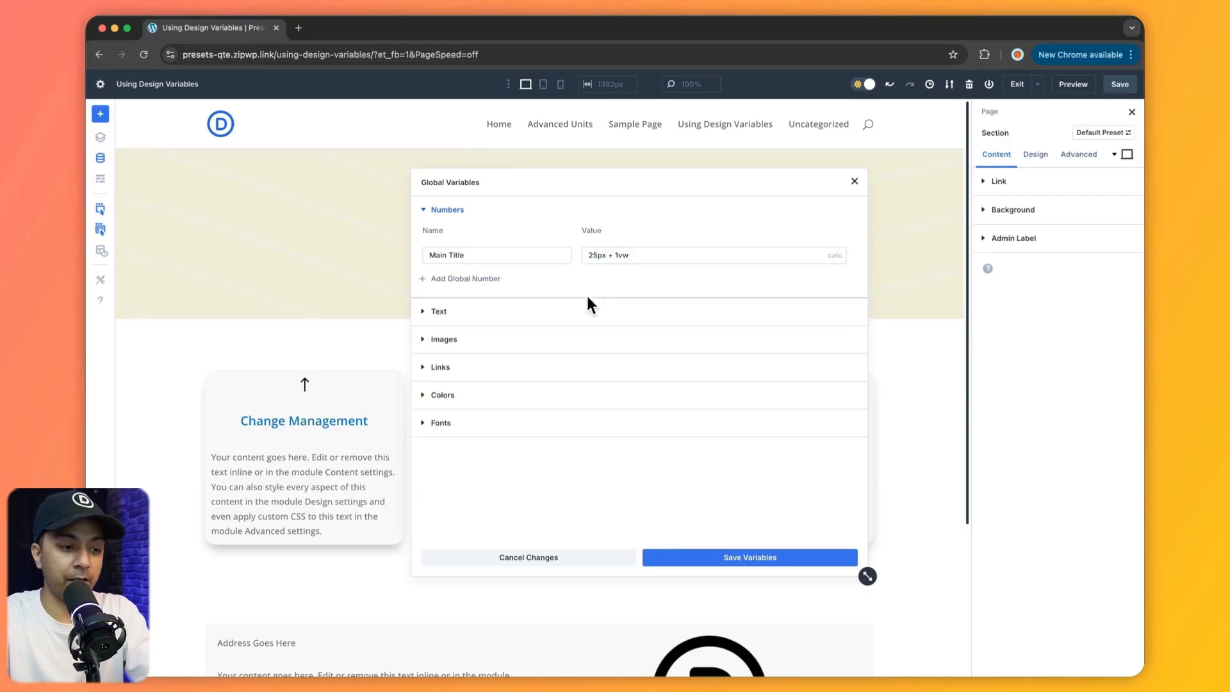
Add a second global number variable named Round with a value of 15 px, and collapse the number list
{"action": "left_click", "coordinate": [480, 279]}
{"action": "left_click", "coordinate": [481, 287]}
{"action": "type", "text": "Round"}
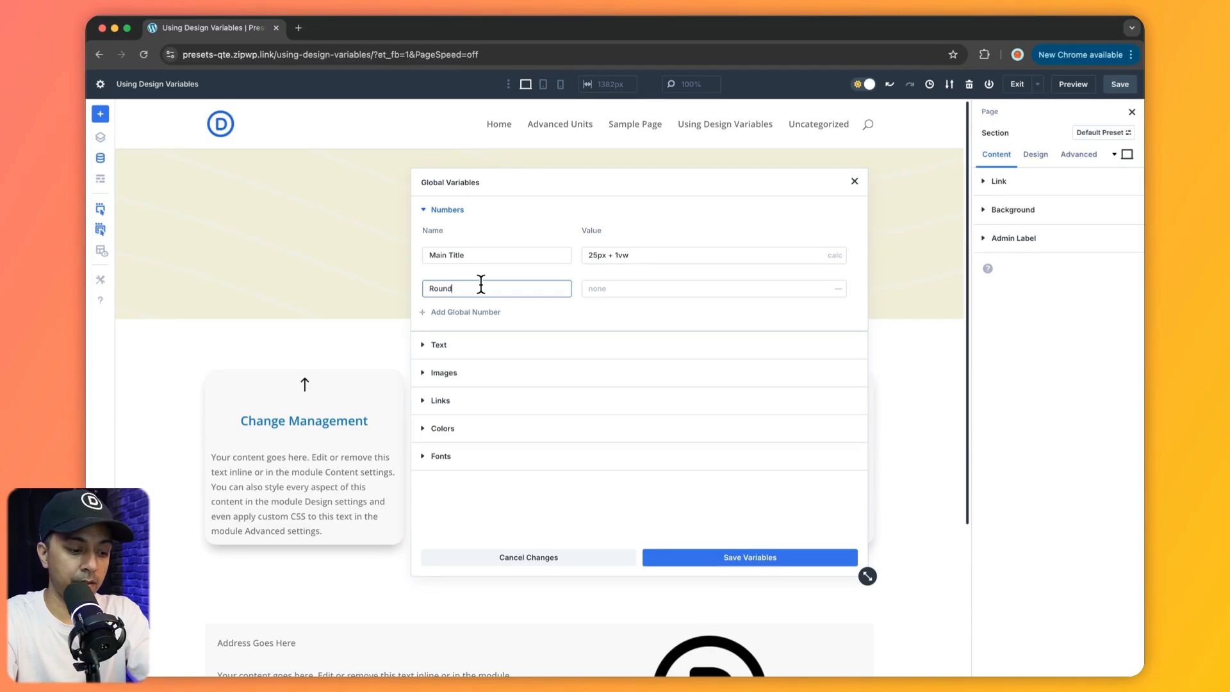
{"action": "key", "text": "Tab"}
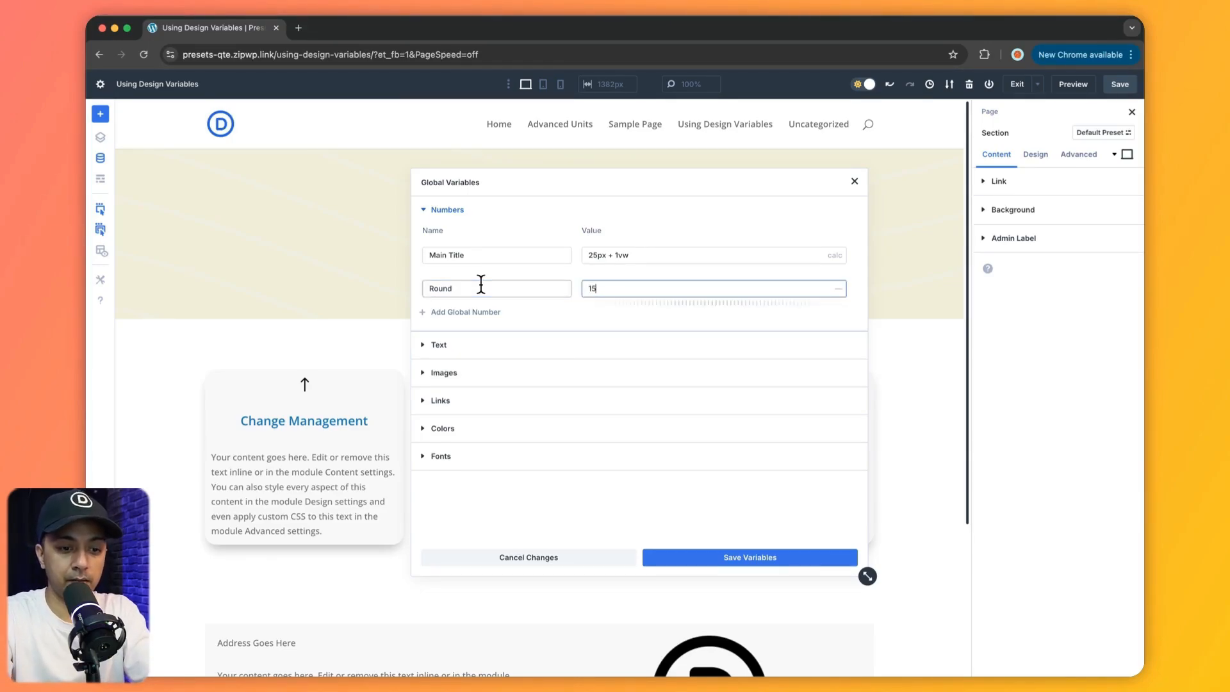
{"action": "left_click", "coordinate": [838, 289]}
{"action": "left_click", "coordinate": [837, 234]}
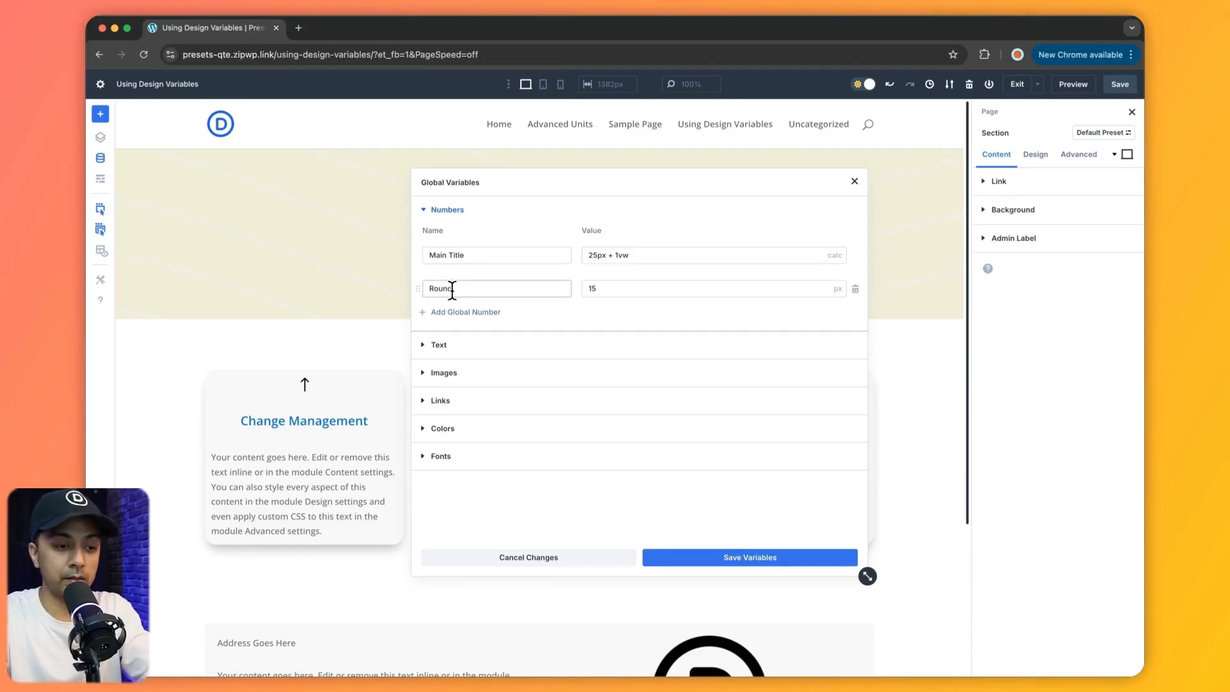
{"action": "left_click", "coordinate": [424, 214]}
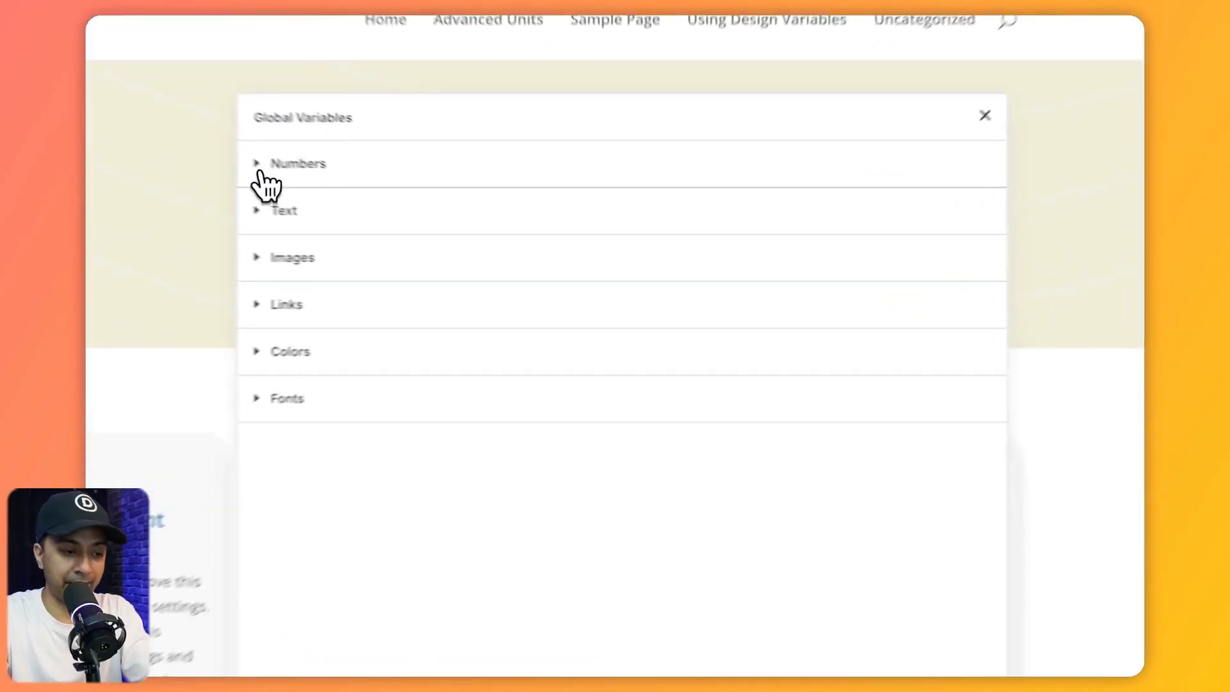
Review the existing global text variables and the global image variables
{"action": "left_click", "coordinate": [180, 201]}
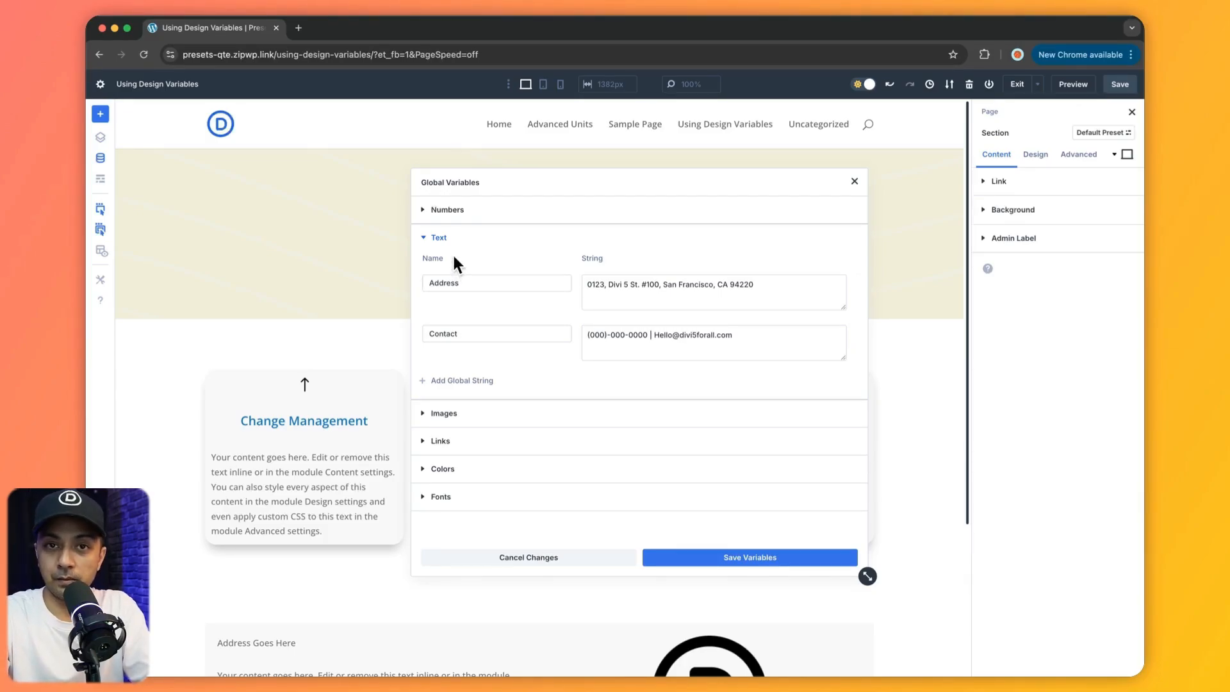
{"action": "left_click", "coordinate": [425, 238]}
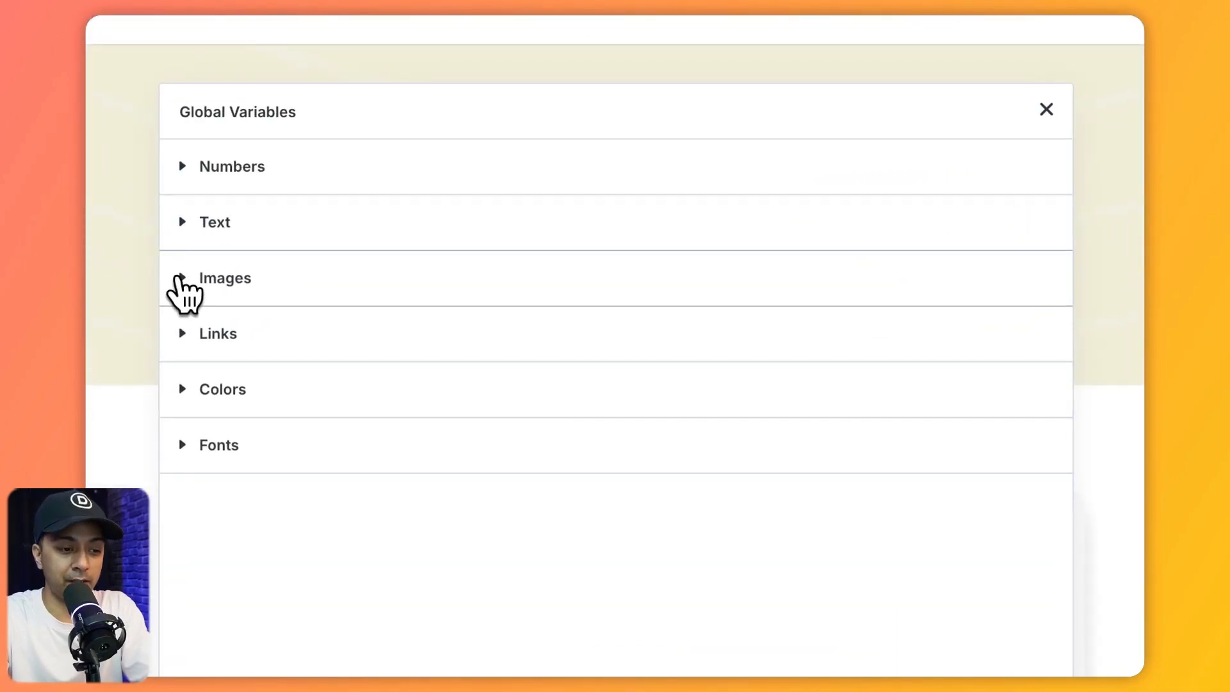
{"action": "left_click", "coordinate": [184, 287]}
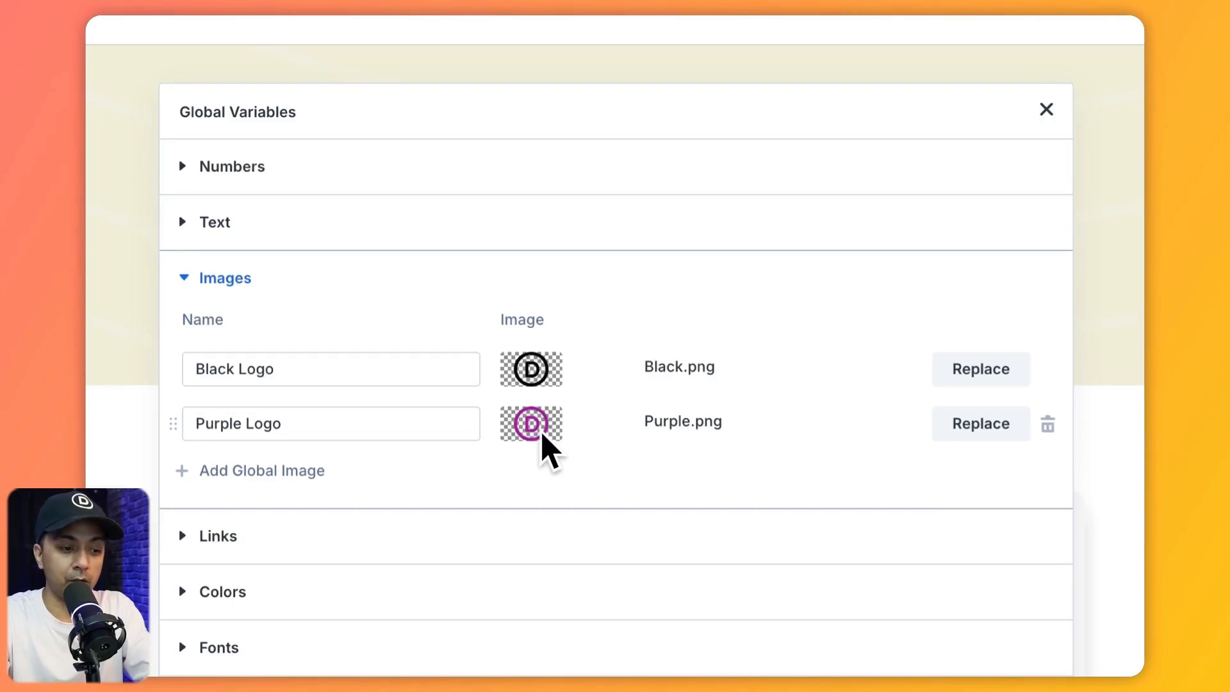
{"action": "left_click", "coordinate": [307, 471]}
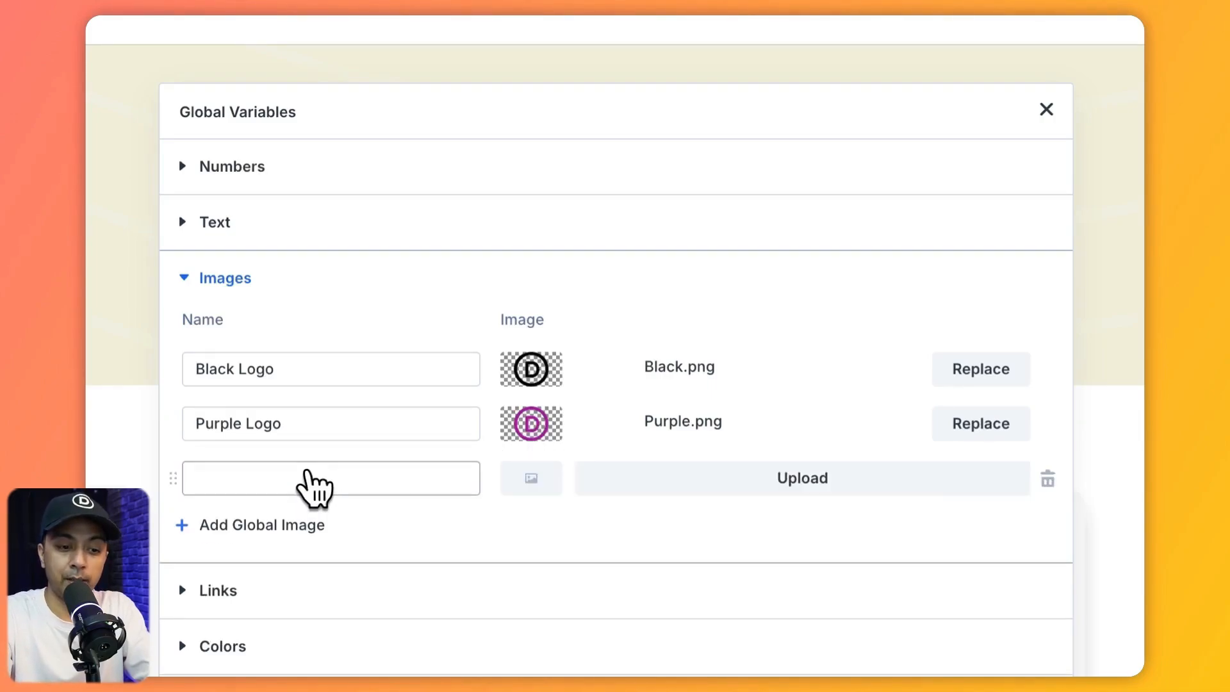
{"action": "left_click", "coordinate": [772, 481]}
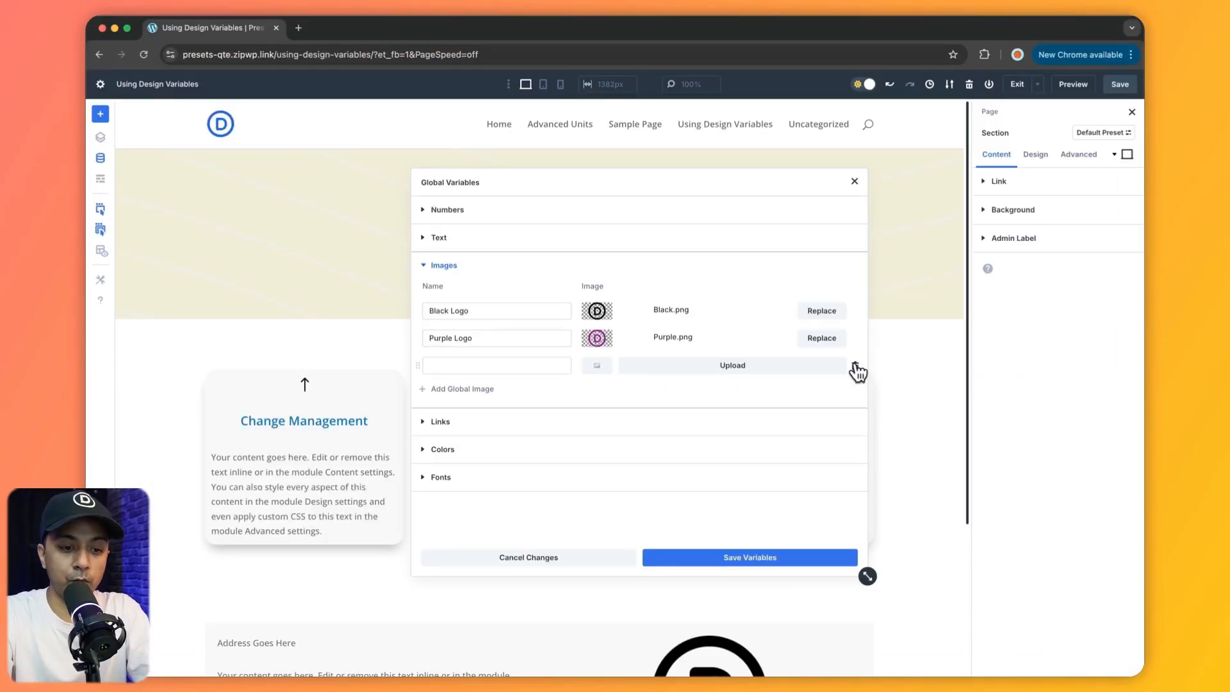
{"action": "left_click", "coordinate": [855, 366]}
{"action": "left_click", "coordinate": [426, 268]}
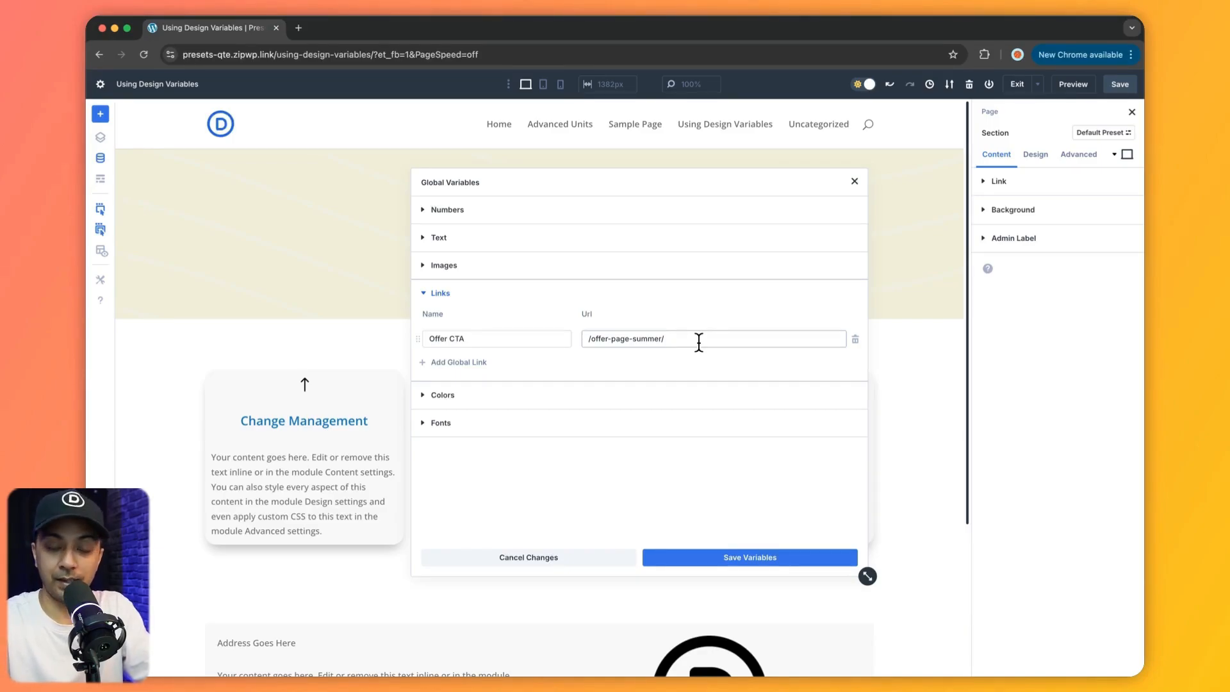
Review the Offer CTA global link and the fonts available for the Fancy global font, and save the variables
{"action": "left_click", "coordinate": [699, 342]}
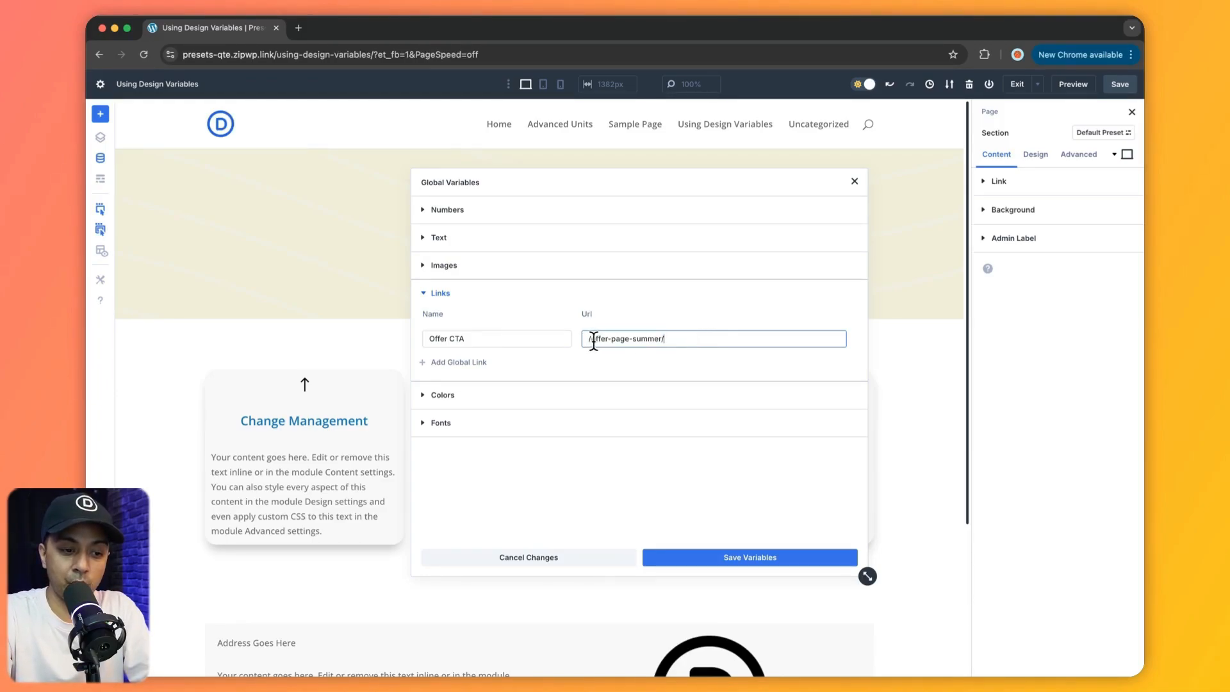
{"action": "left_click", "coordinate": [436, 292]}
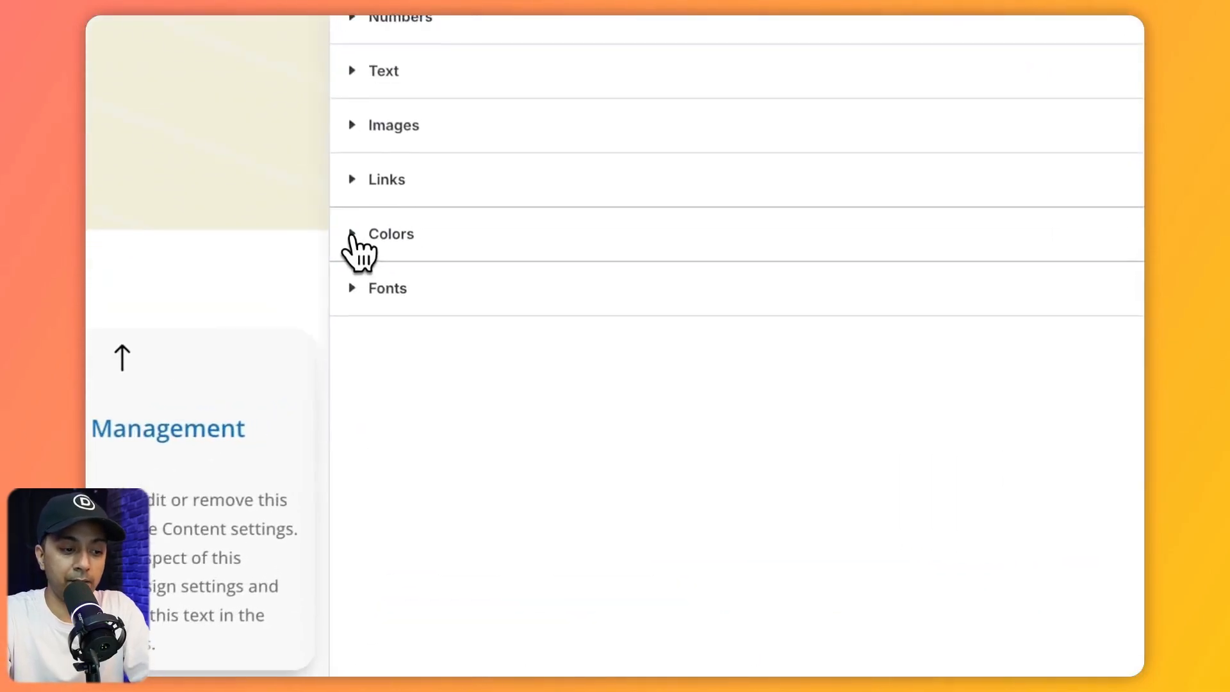
{"action": "left_click", "coordinate": [351, 286]}
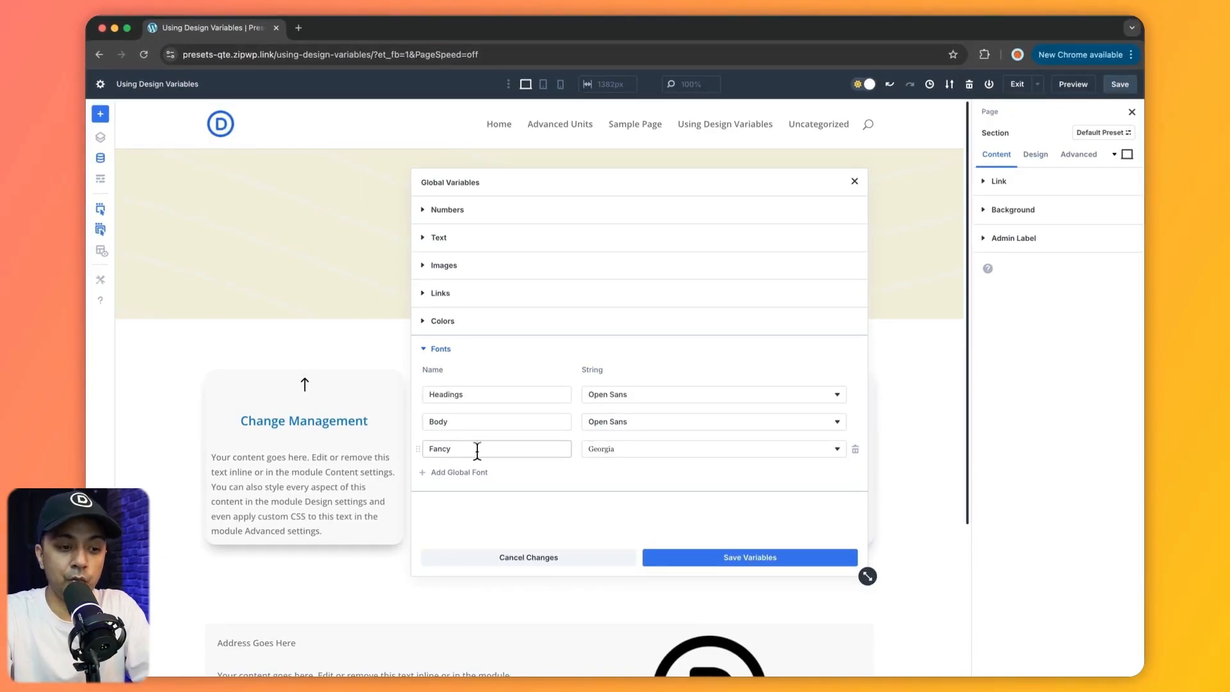
{"action": "left_click", "coordinate": [615, 450]}
{"action": "scroll", "coordinate": [666, 366], "scroll_direction": "down", "scroll_amount": 5}
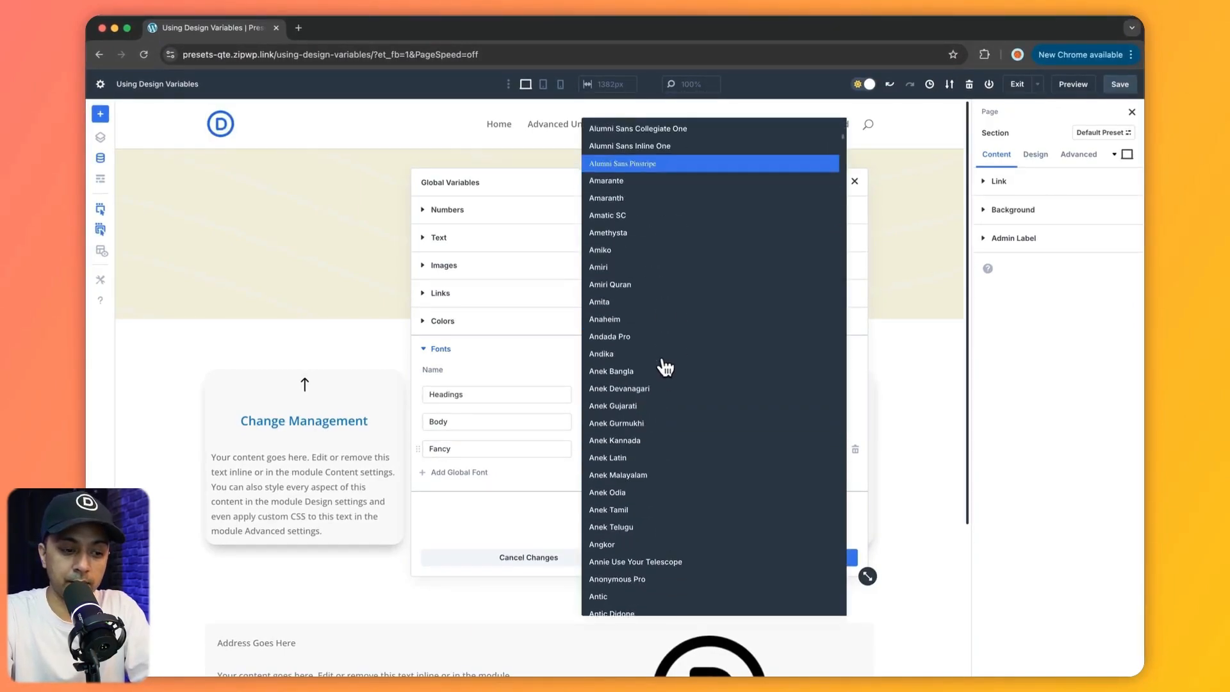
{"action": "left_click", "coordinate": [551, 441]}
{"action": "left_click", "coordinate": [425, 351]}
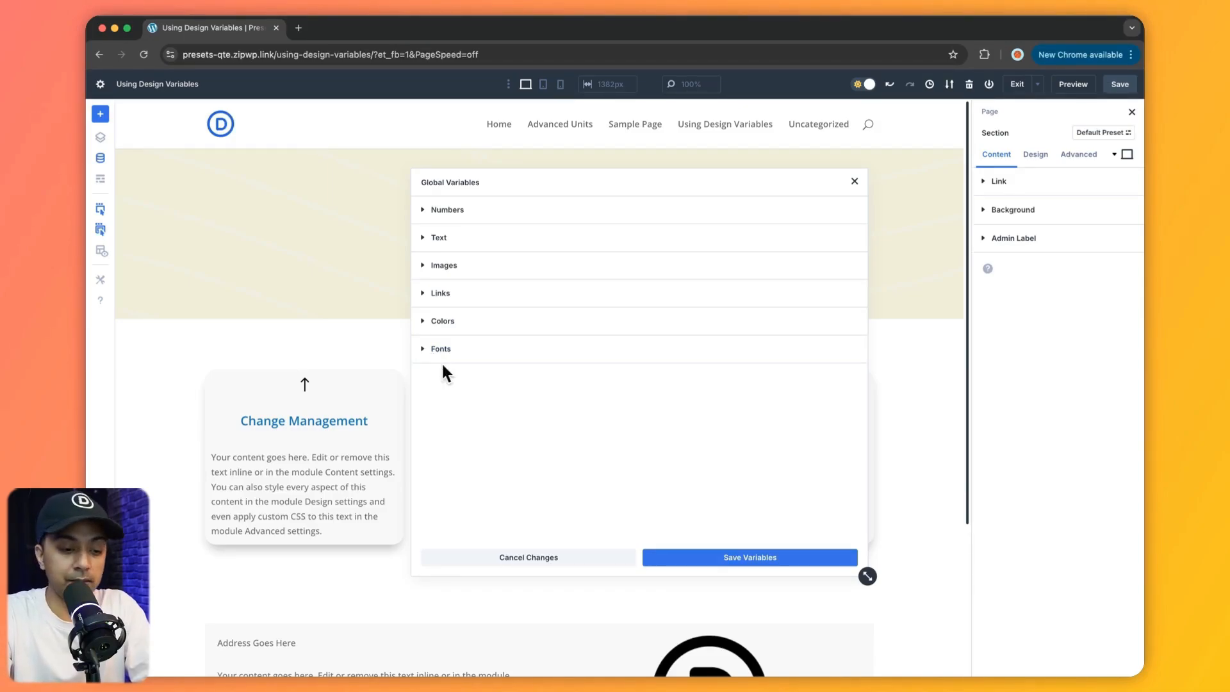
{"action": "left_click", "coordinate": [732, 562]}
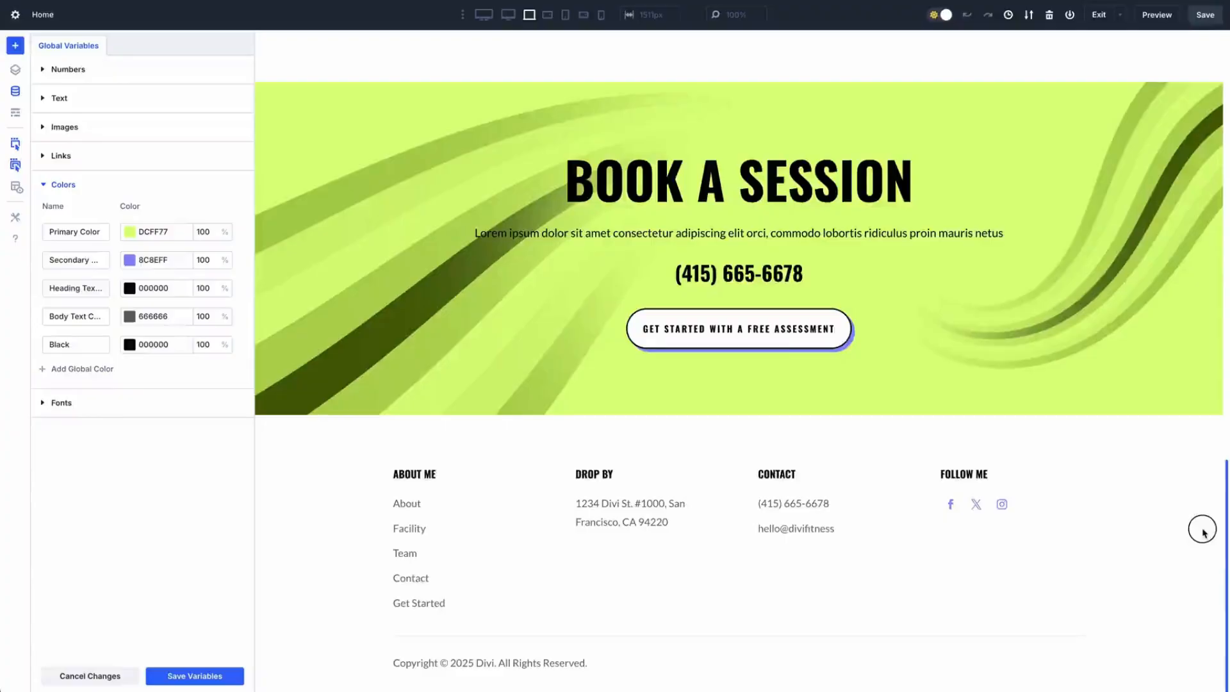
Adjust the Primary Color global variable with its color picker while the Home page's pricing section is in view
{"action": "scroll", "coordinate": [1199, 496], "scroll_direction": "up", "scroll_amount": 2}
{"action": "scroll", "coordinate": [1199, 496], "scroll_direction": "up", "scroll_amount": 15}
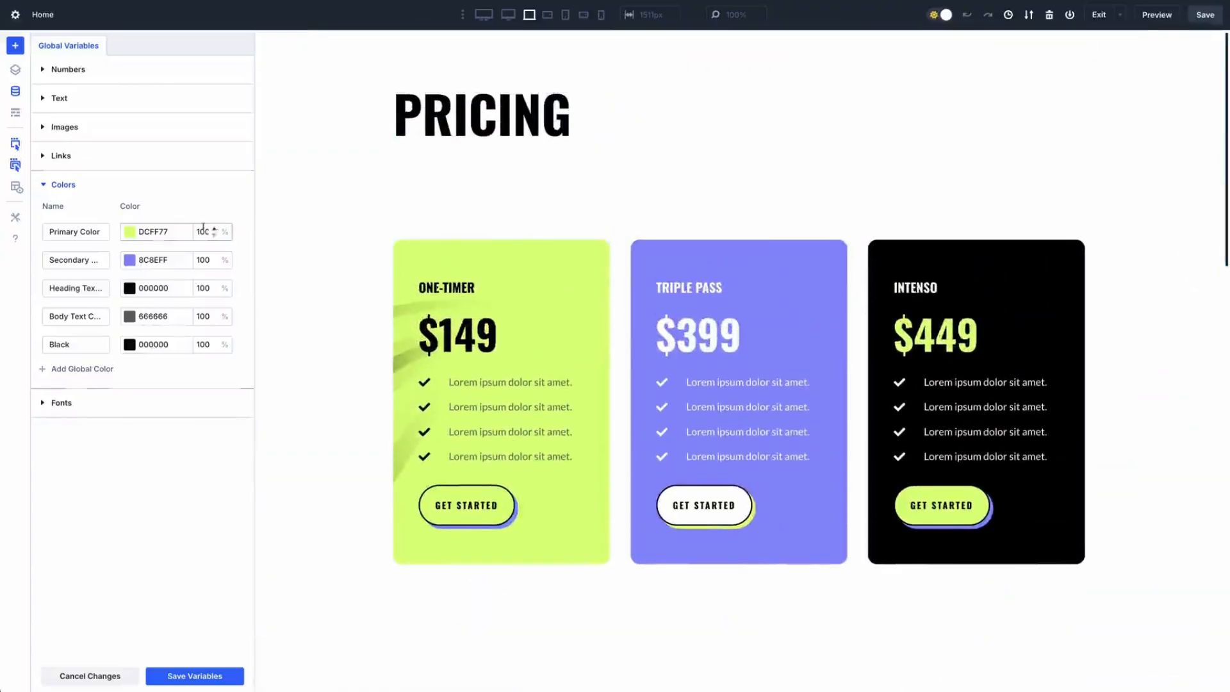
{"action": "left_click", "coordinate": [125, 238]}
{"action": "left_click_drag", "start_coordinate": [159, 272], "coordinate": [143, 225]}
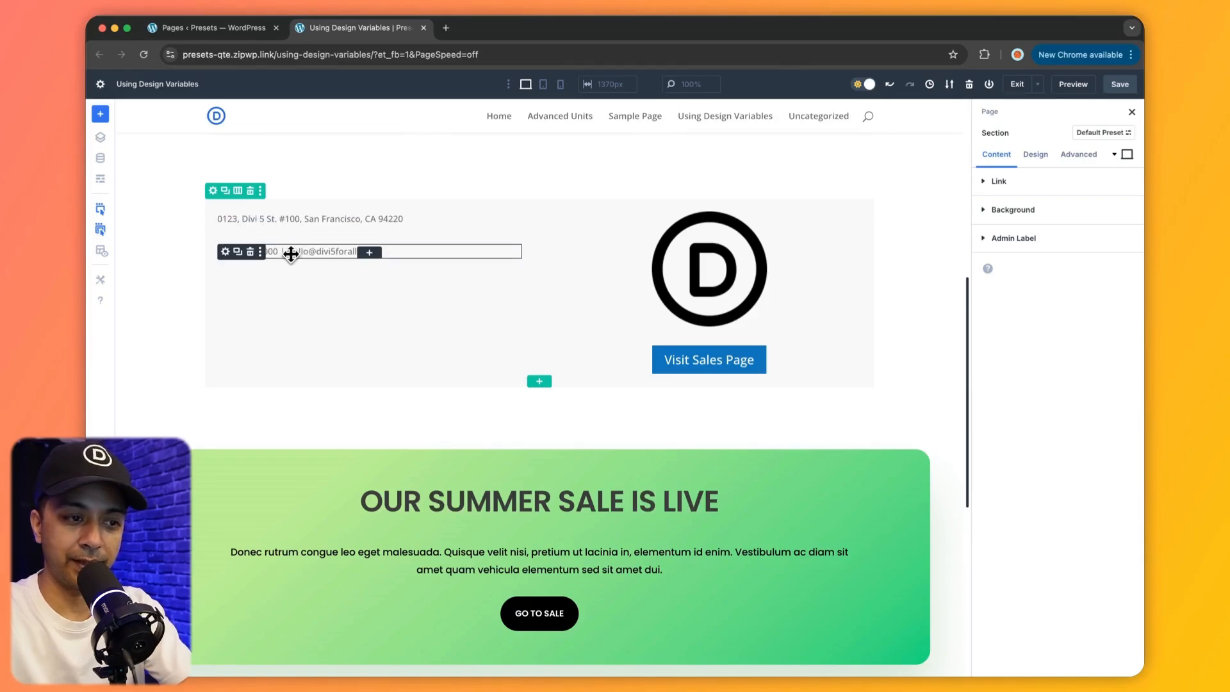
Remove the Address variable from the body of the address text module beside the large logo, and reapply the global string Address
{"action": "scroll", "coordinate": [294, 307], "scroll_direction": "down", "scroll_amount": 5}
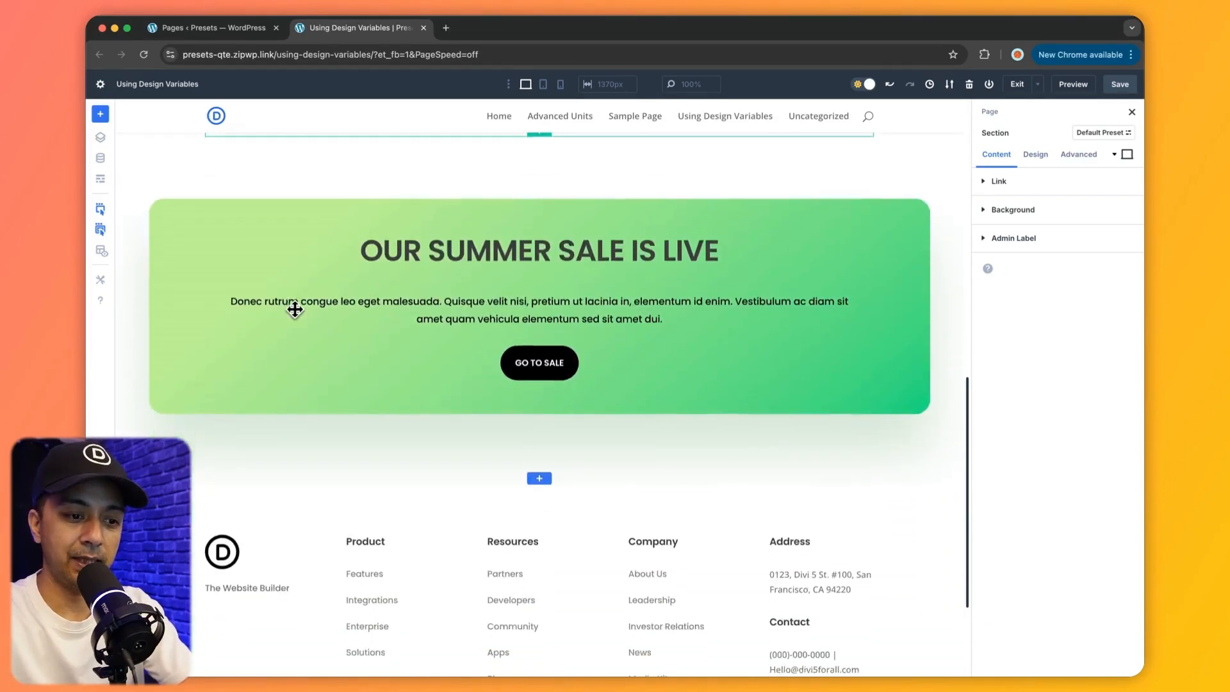
{"action": "scroll", "coordinate": [686, 487], "scroll_direction": "down", "scroll_amount": 2}
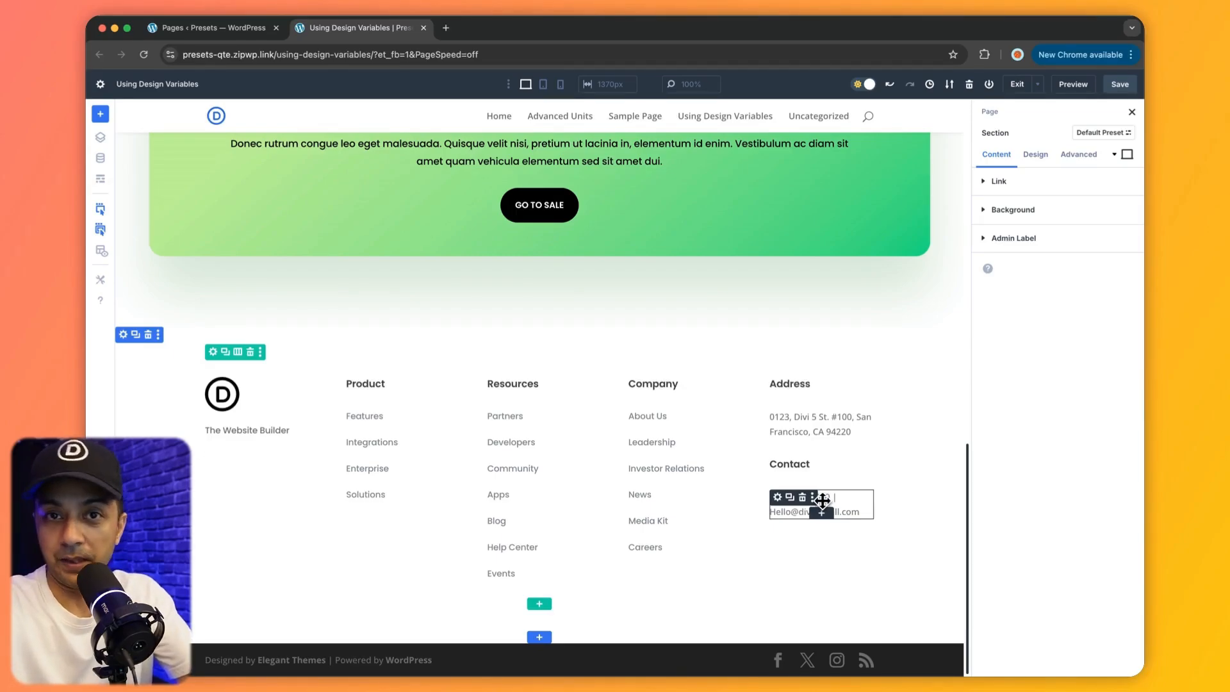
{"action": "scroll", "coordinate": [299, 290], "scroll_direction": "up", "scroll_amount": 1}
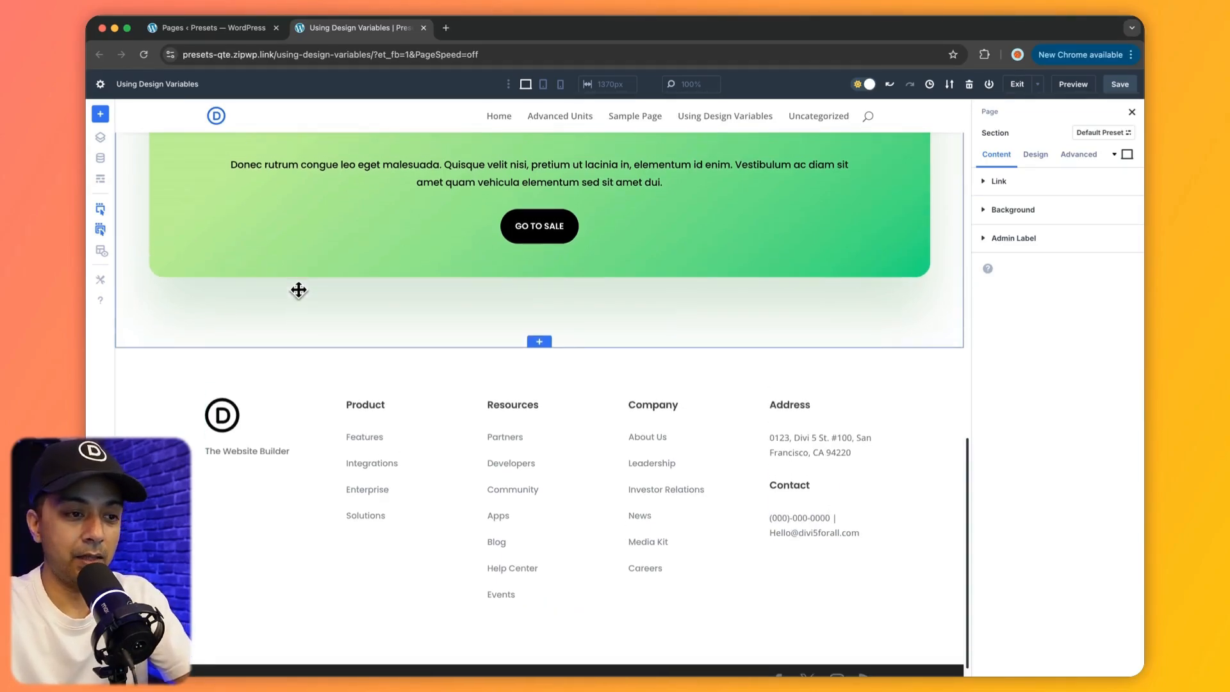
{"action": "scroll", "coordinate": [299, 290], "scroll_direction": "up", "scroll_amount": 10}
{"action": "left_click", "coordinate": [223, 235]}
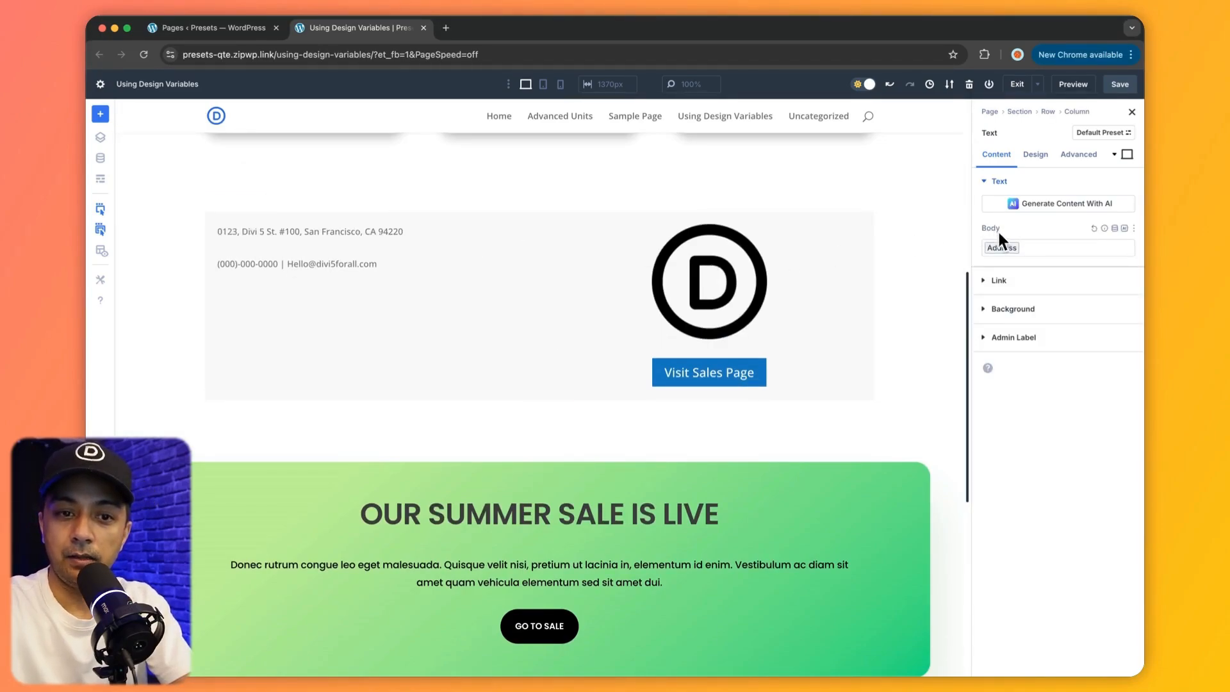
{"action": "left_click", "coordinate": [1005, 249]}
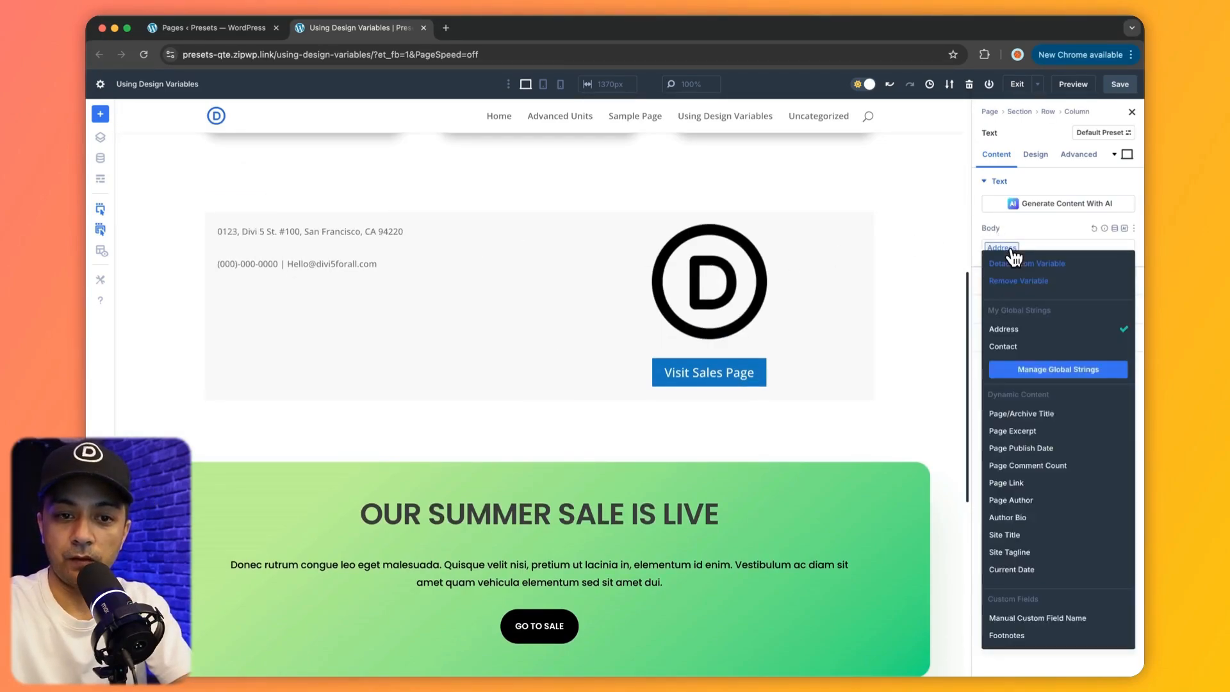
{"action": "left_click", "coordinate": [1020, 281]}
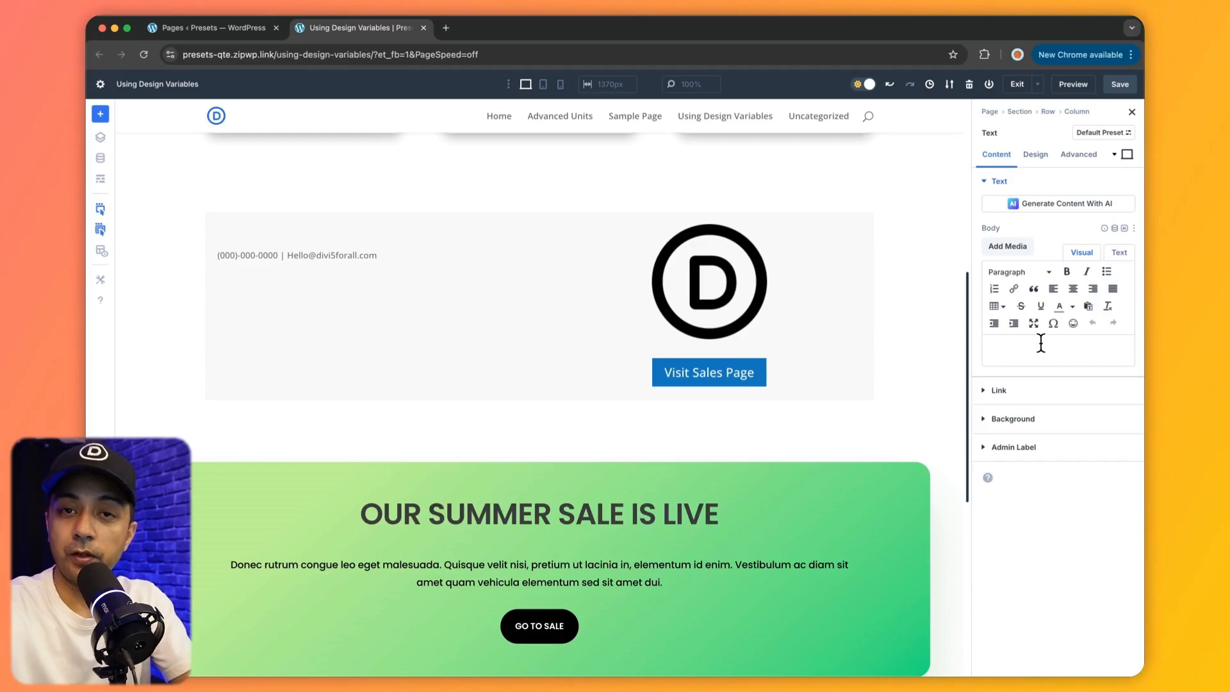
{"action": "left_click", "coordinate": [1115, 230]}
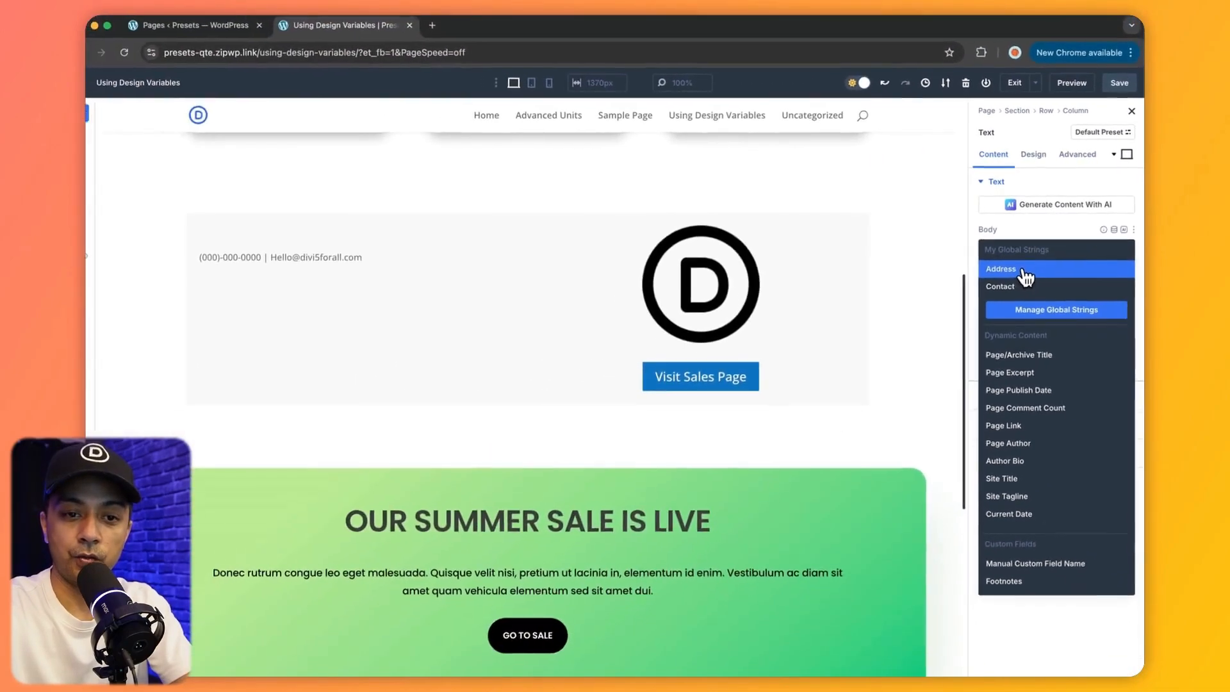
{"action": "left_click", "coordinate": [878, 384]}
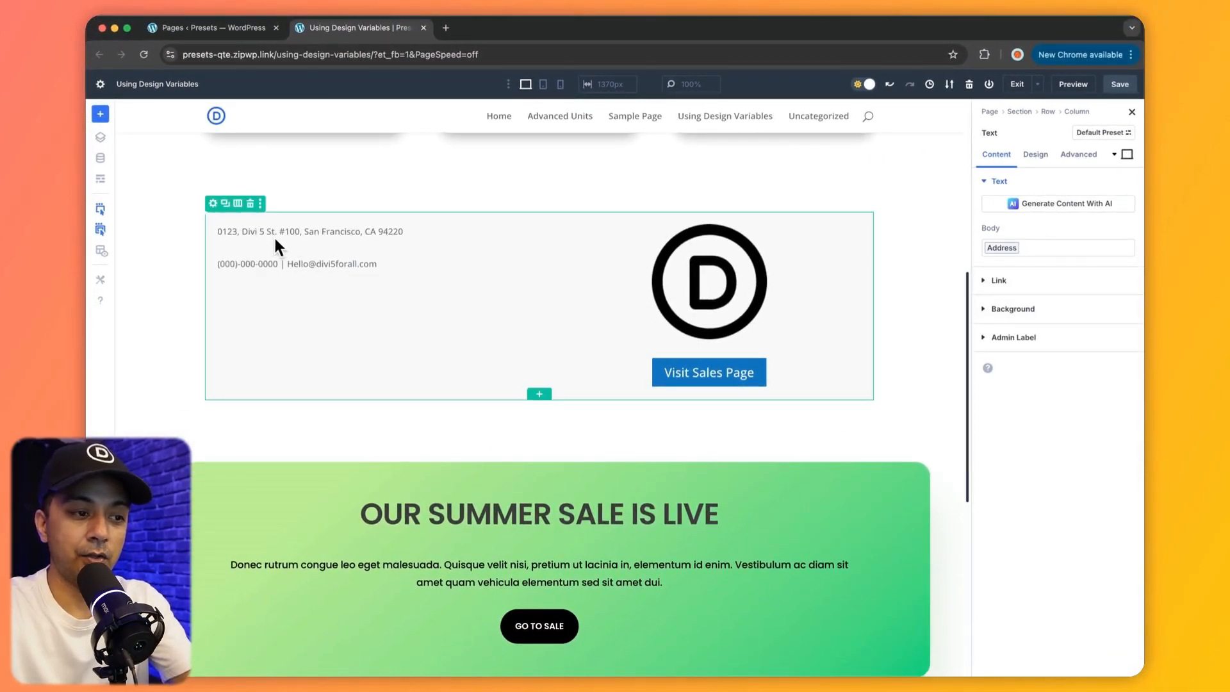
Open the Variable Manager, enlarge it, and expand the global text variables
{"action": "scroll", "coordinate": [797, 487], "scroll_direction": "down", "scroll_amount": 7}
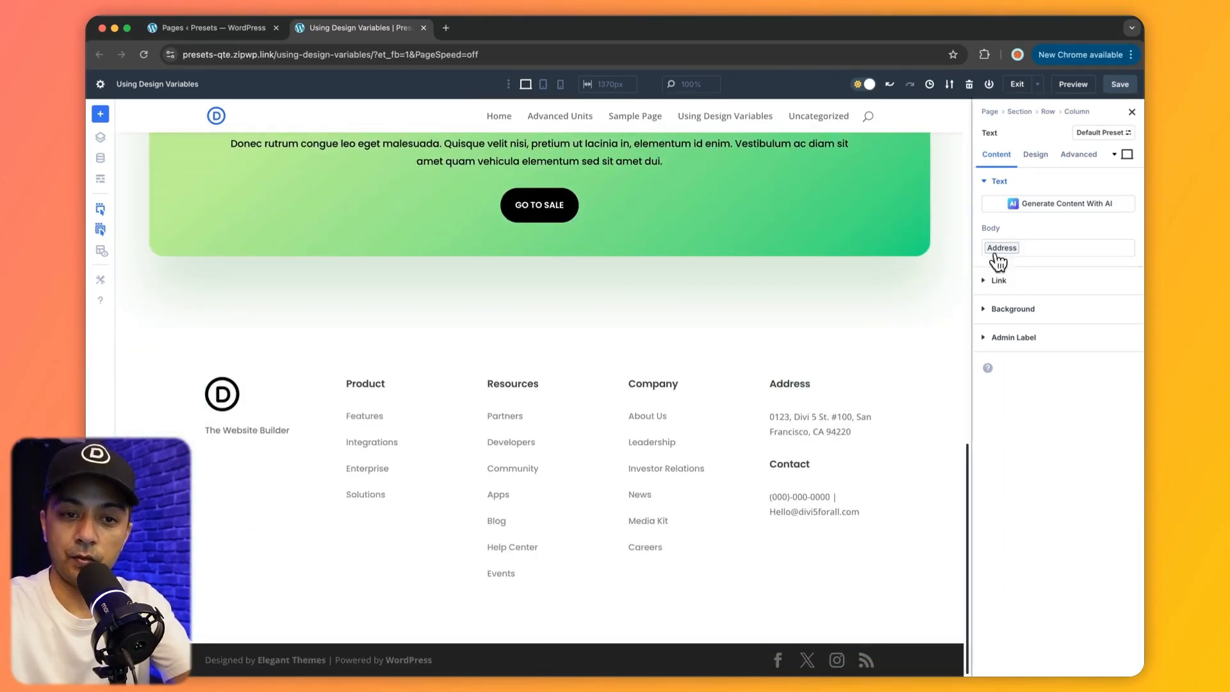
{"action": "mouse_move", "coordinate": [1009, 257]}
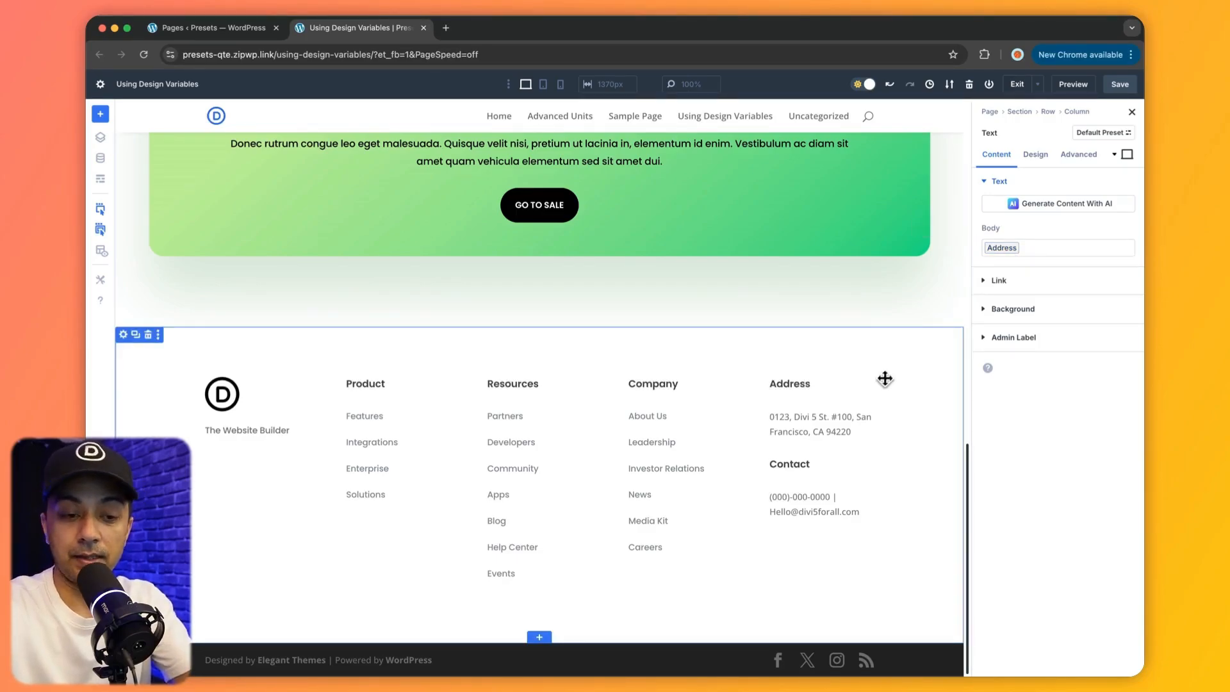
{"action": "scroll", "coordinate": [513, 332], "scroll_direction": "up", "scroll_amount": 7}
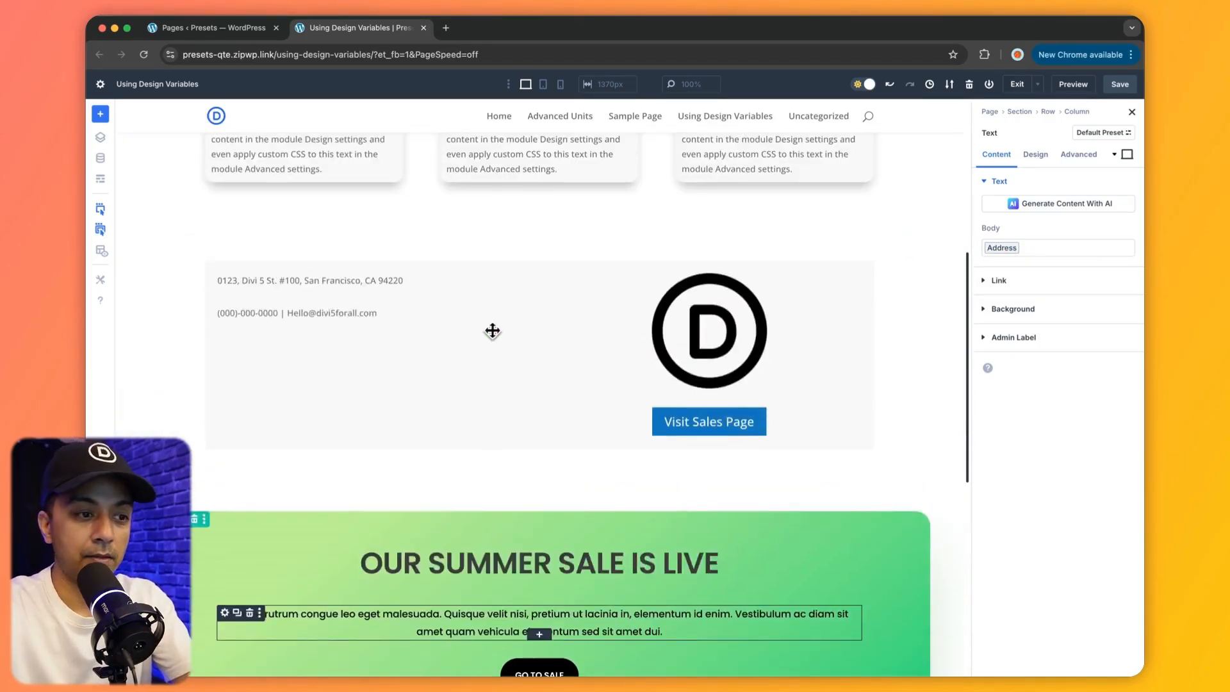
{"action": "left_click", "coordinate": [101, 160]}
{"action": "left_click_drag", "start_coordinate": [375, 347], "coordinate": [644, 573]}
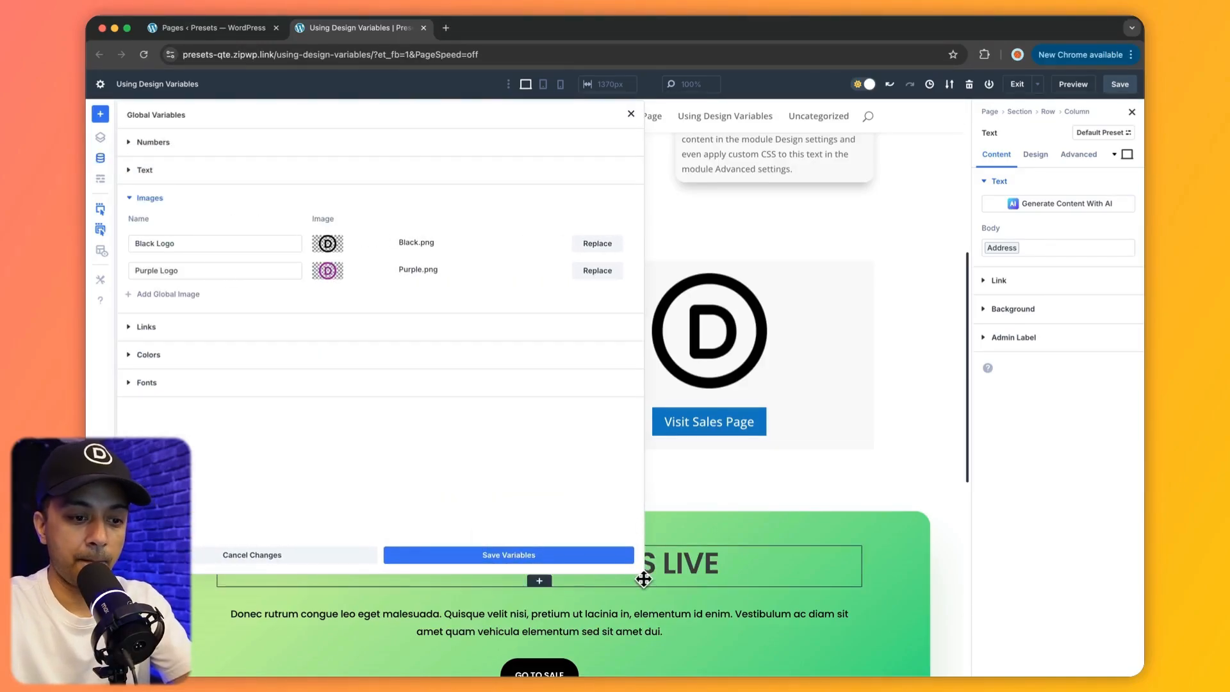
{"action": "left_click", "coordinate": [141, 177]}
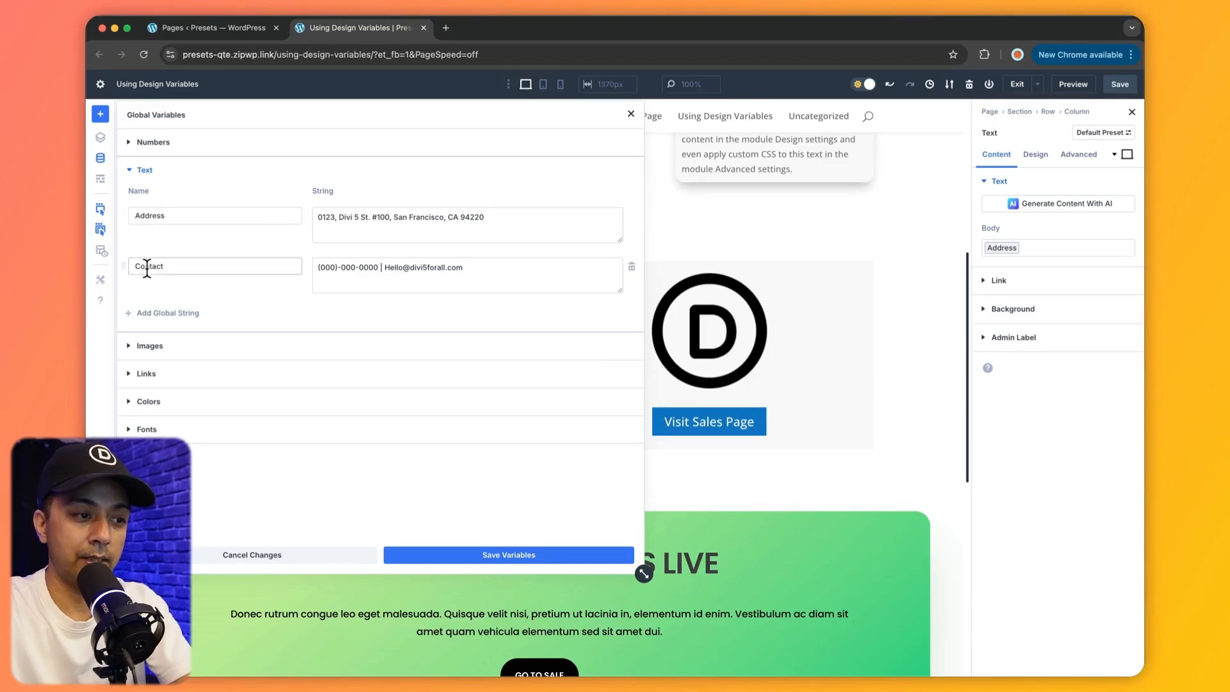
{"action": "left_click", "coordinate": [170, 216]}
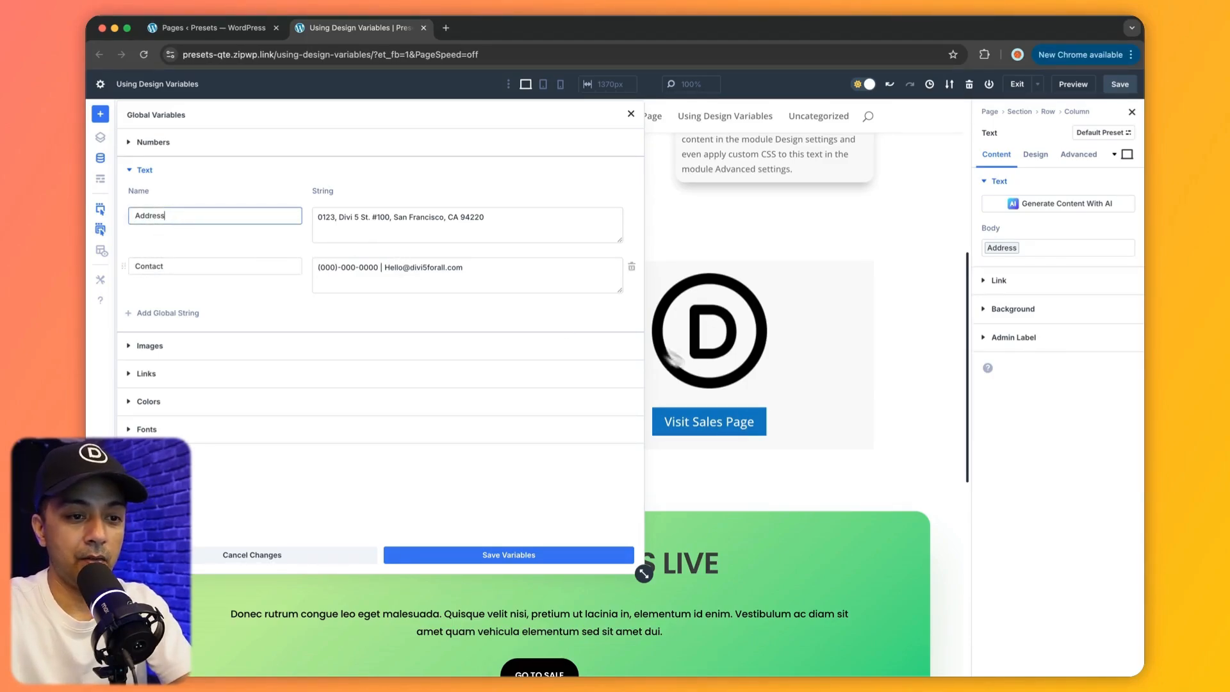
Replace the street number in the Address global string, save the variables, apply the changes site-wide, and close the manager
{"action": "scroll", "coordinate": [737, 386], "scroll_direction": "down", "scroll_amount": 6}
{"action": "scroll", "coordinate": [741, 389], "scroll_direction": "down", "scroll_amount": 2}
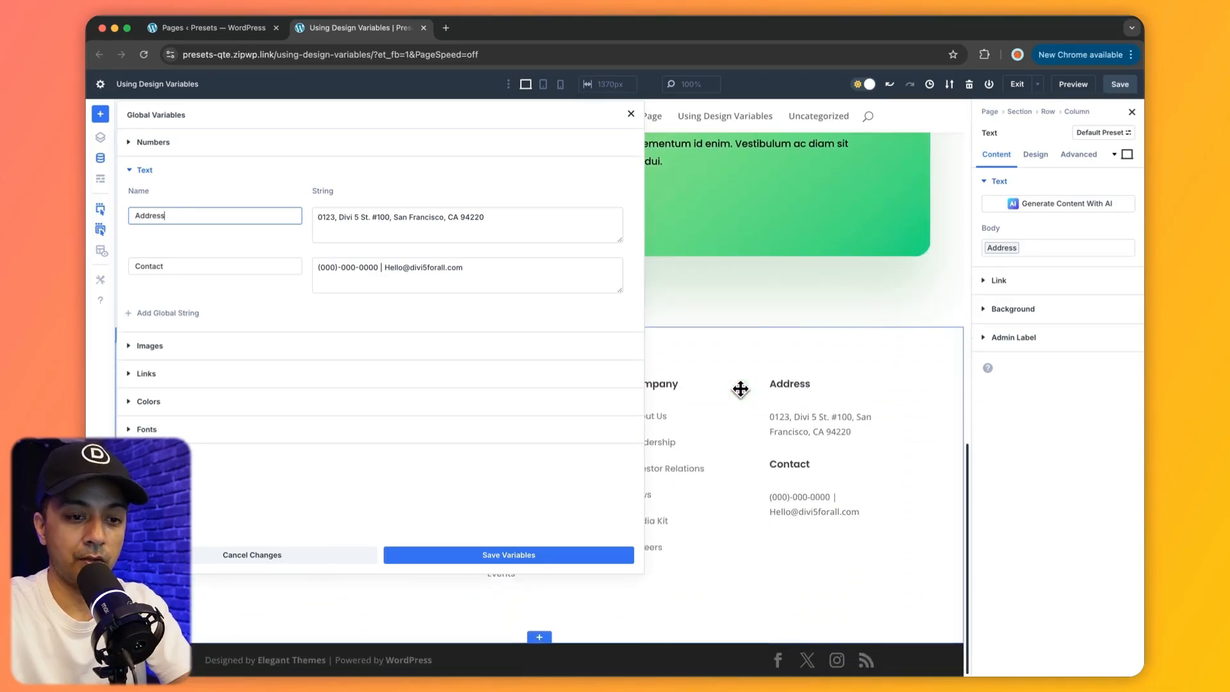
{"action": "left_click", "coordinate": [334, 217]}
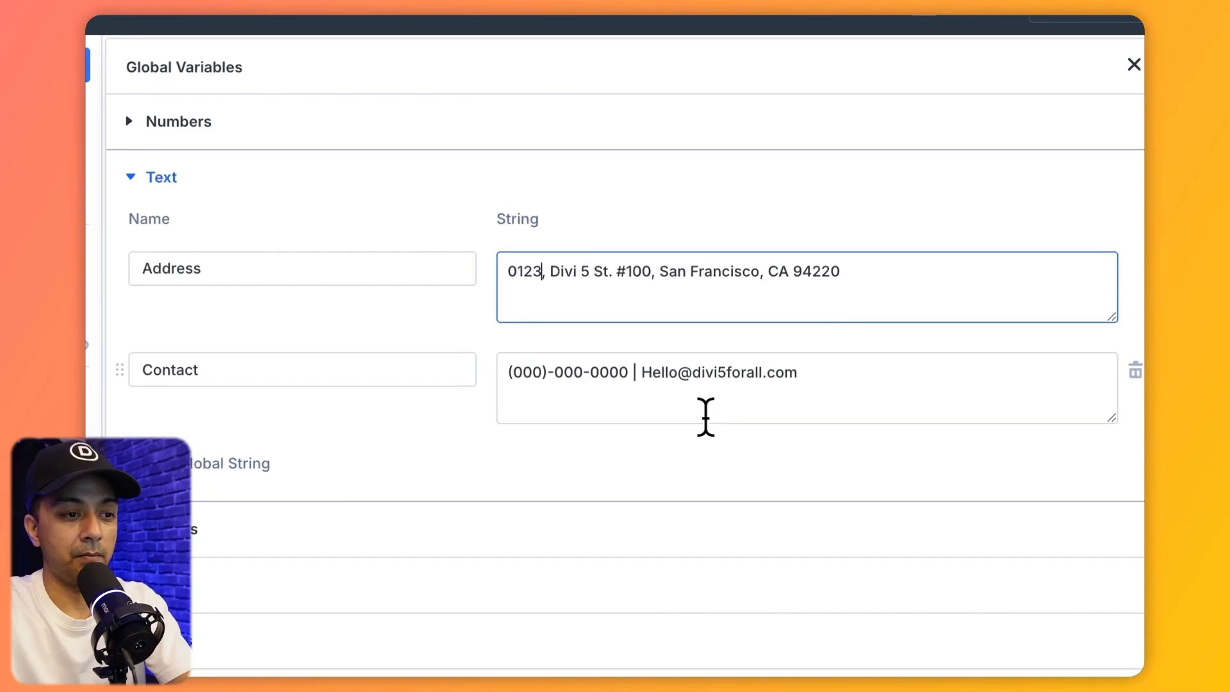
{"action": "key", "text": "alt+shift+Left"}
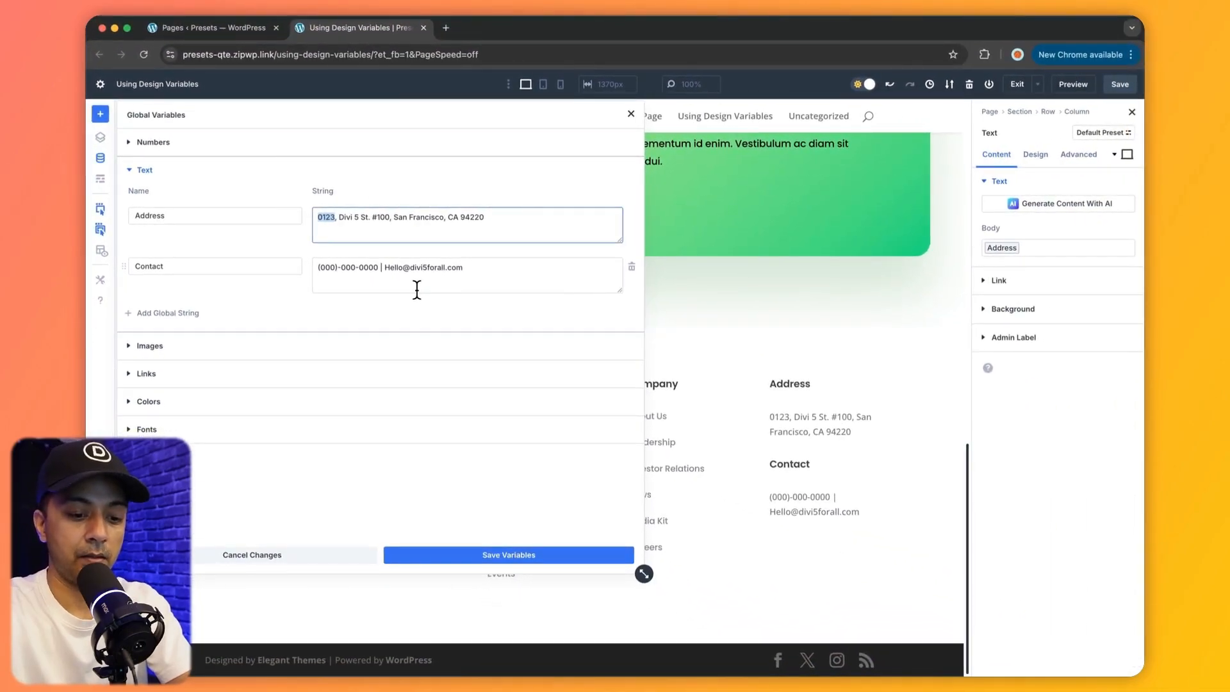
{"action": "type", "text": "9876"}
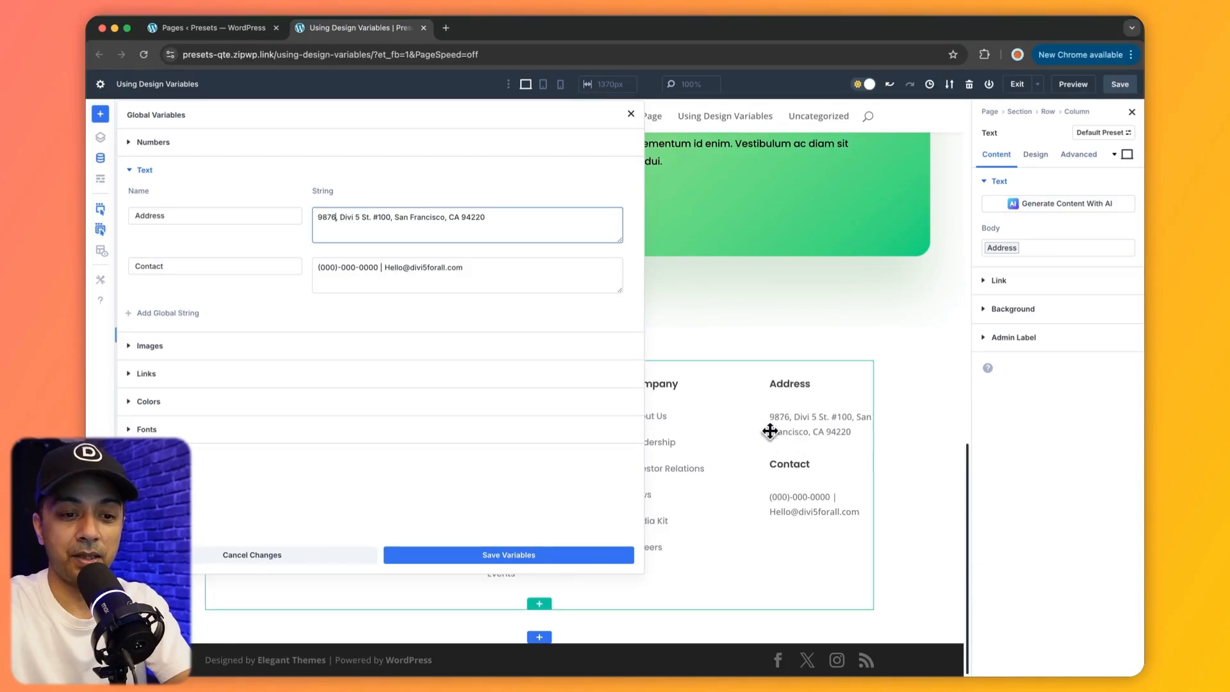
{"action": "left_click", "coordinate": [535, 558]}
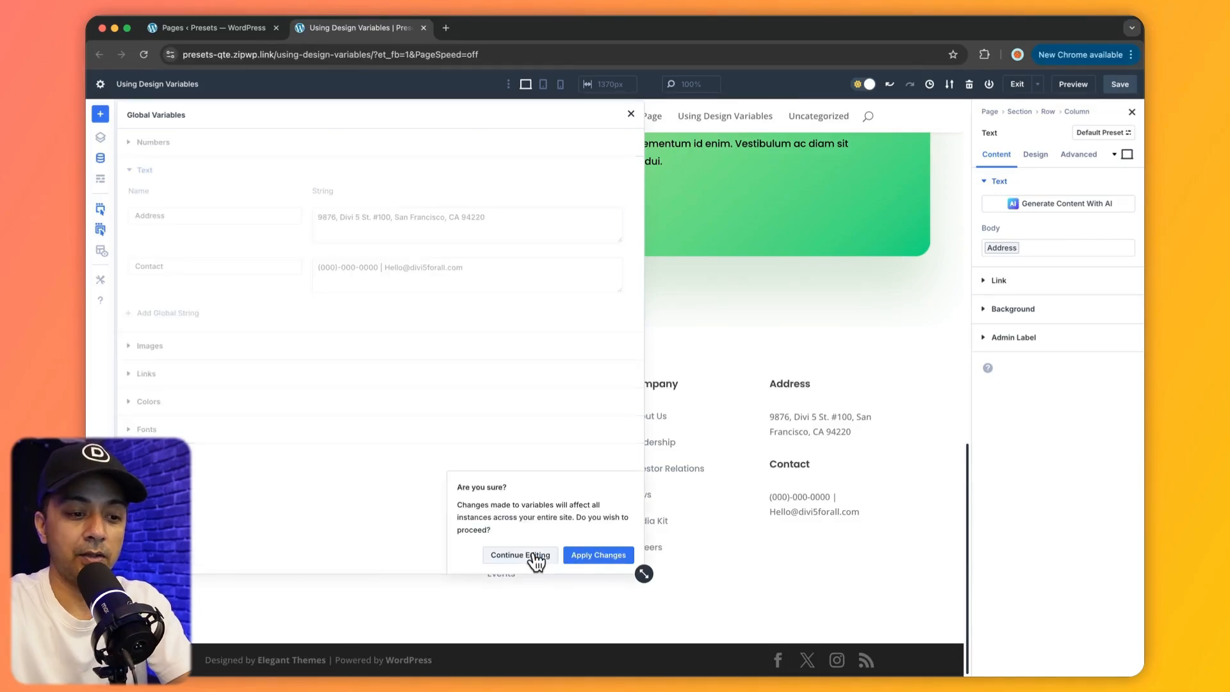
{"action": "left_click", "coordinate": [574, 565]}
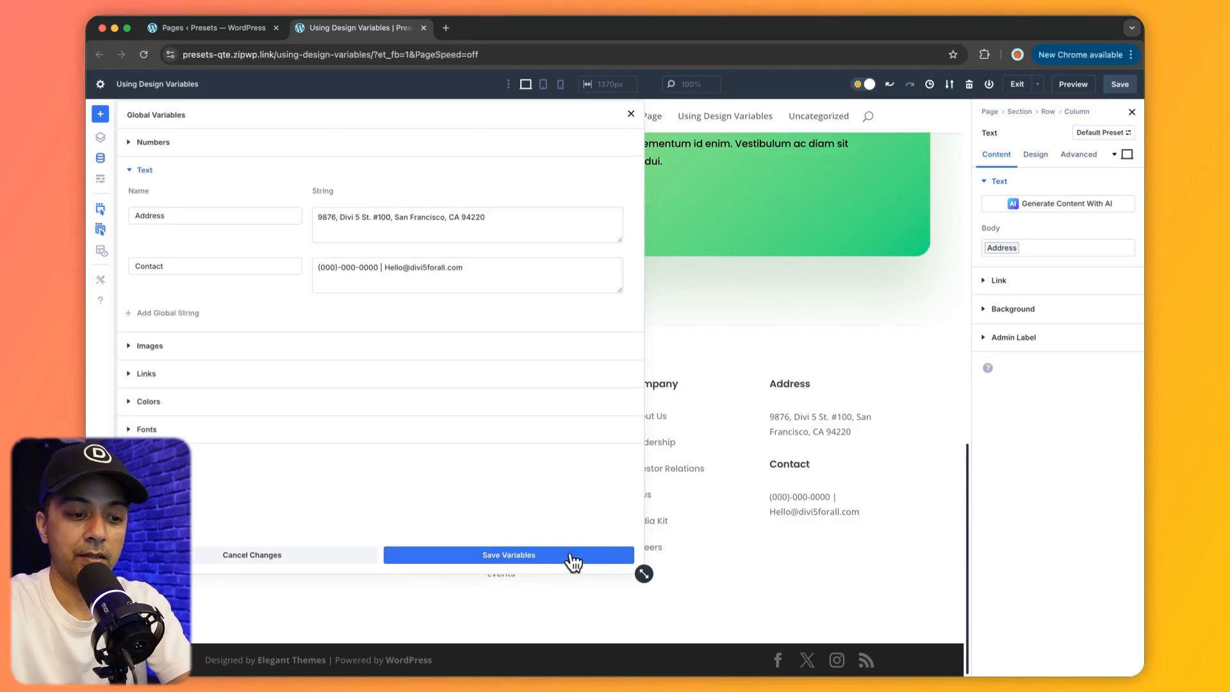
{"action": "left_click", "coordinate": [631, 114]}
Examine the page's heading, address and summer sale sections to check how the edited Address variable is used
{"action": "scroll", "coordinate": [461, 392], "scroll_direction": "up", "scroll_amount": 3}
{"action": "scroll", "coordinate": [316, 440], "scroll_direction": "up", "scroll_amount": 10}
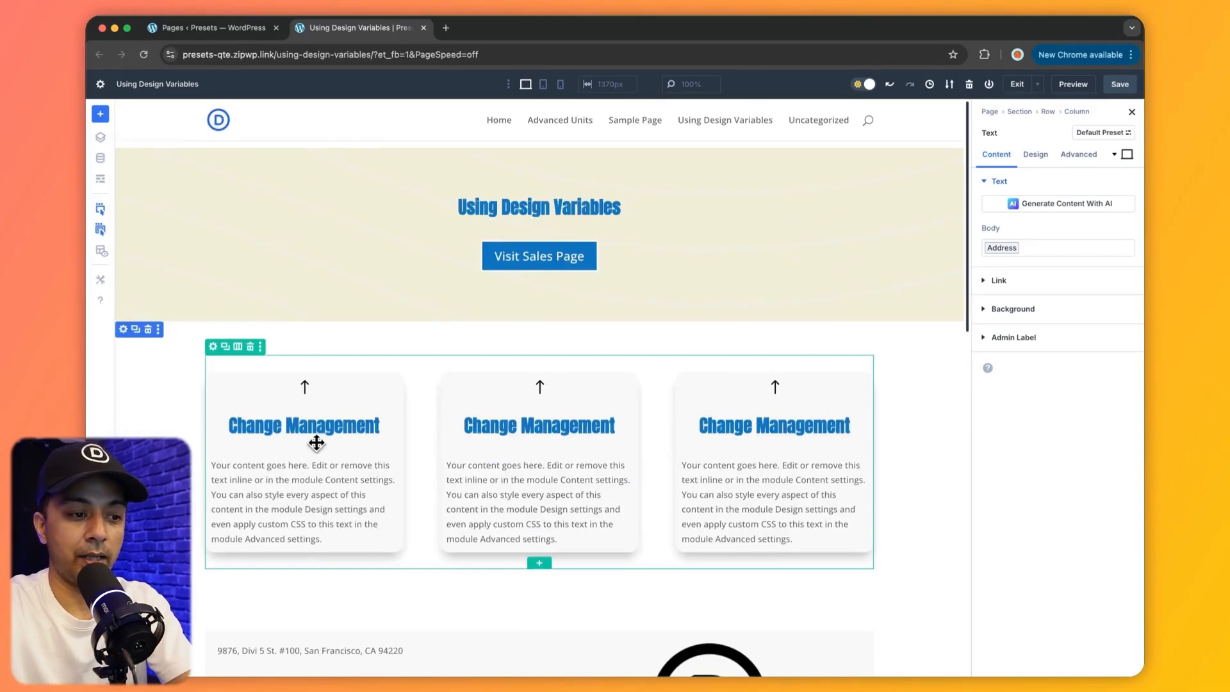
{"action": "scroll", "coordinate": [231, 365], "scroll_direction": "down", "scroll_amount": 5}
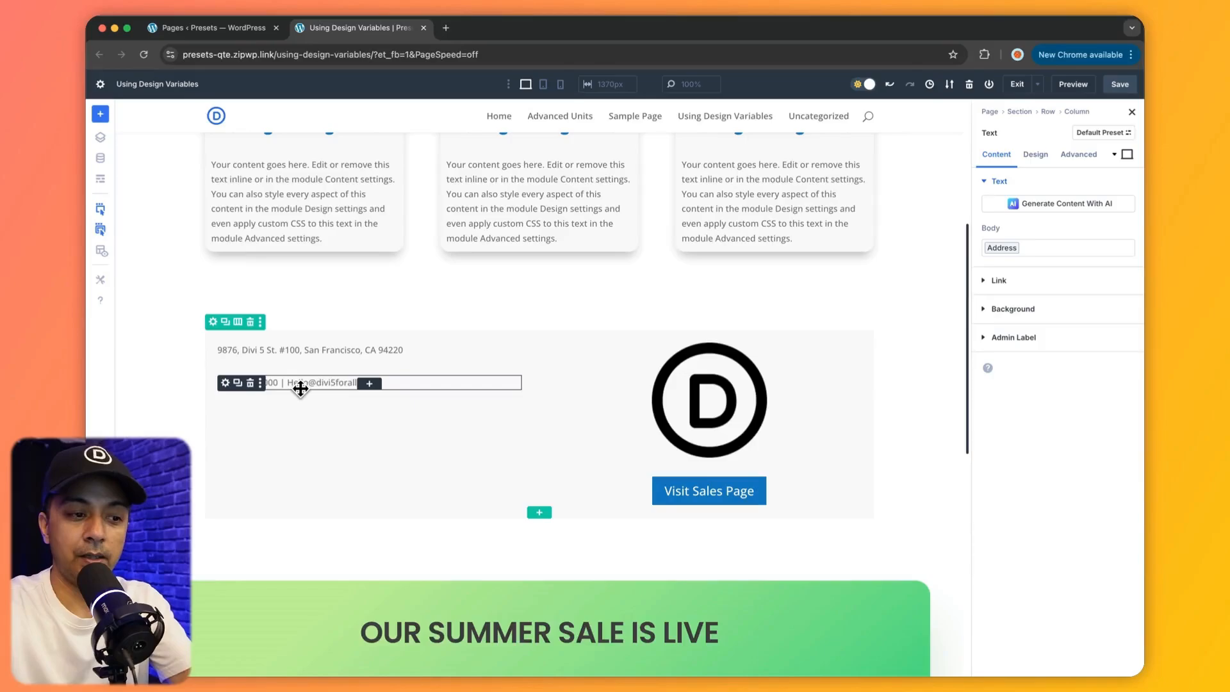
{"action": "scroll", "coordinate": [306, 386], "scroll_direction": "down", "scroll_amount": 4}
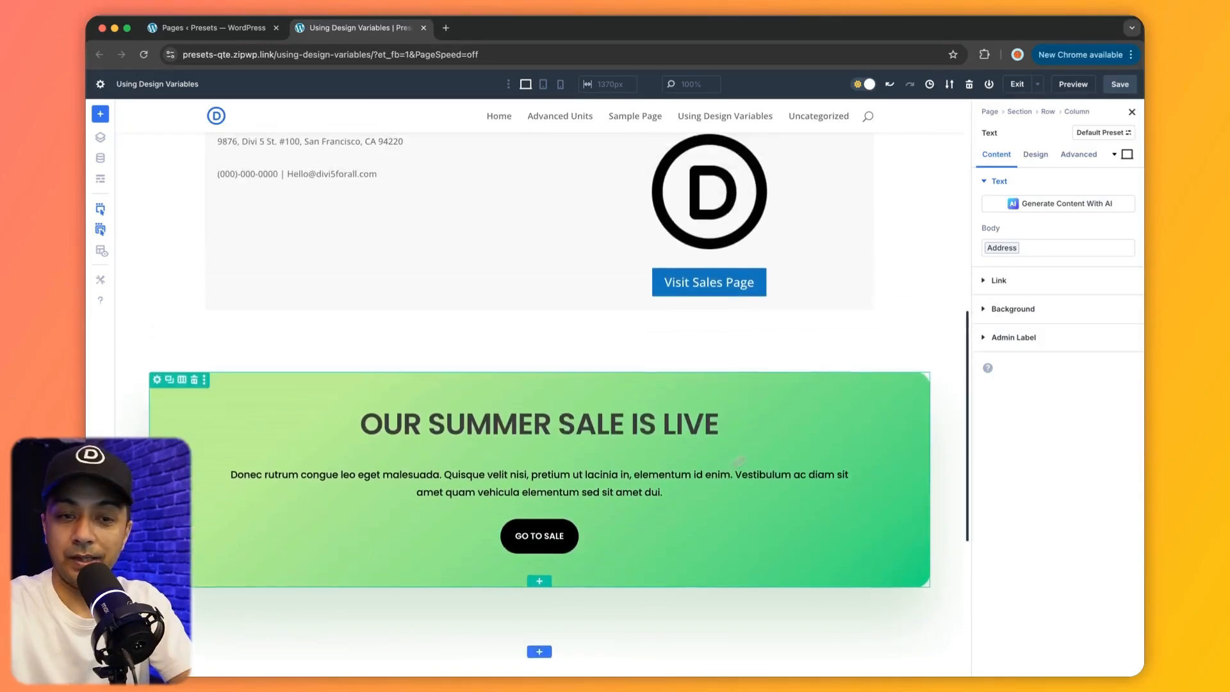
{"action": "scroll", "coordinate": [864, 332], "scroll_direction": "up", "scroll_amount": 2}
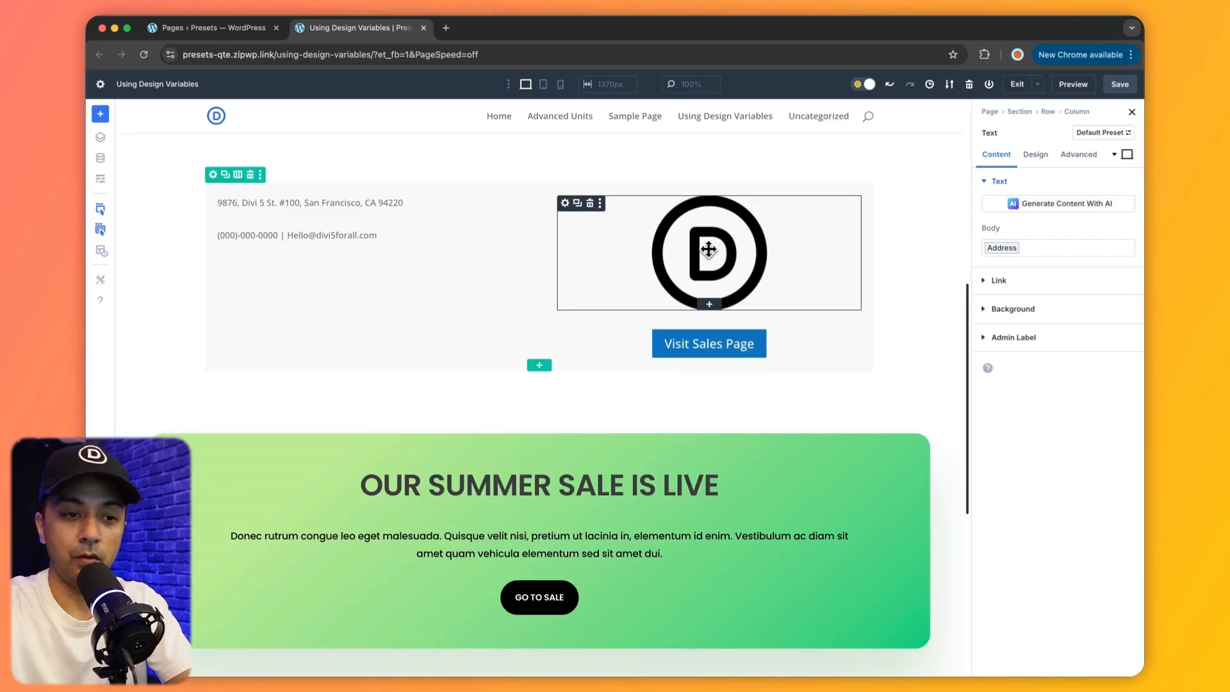
Check which global image the large logo module uses, and compare that logo with the one in the footer
{"action": "scroll", "coordinate": [709, 250], "scroll_direction": "down", "scroll_amount": 5}
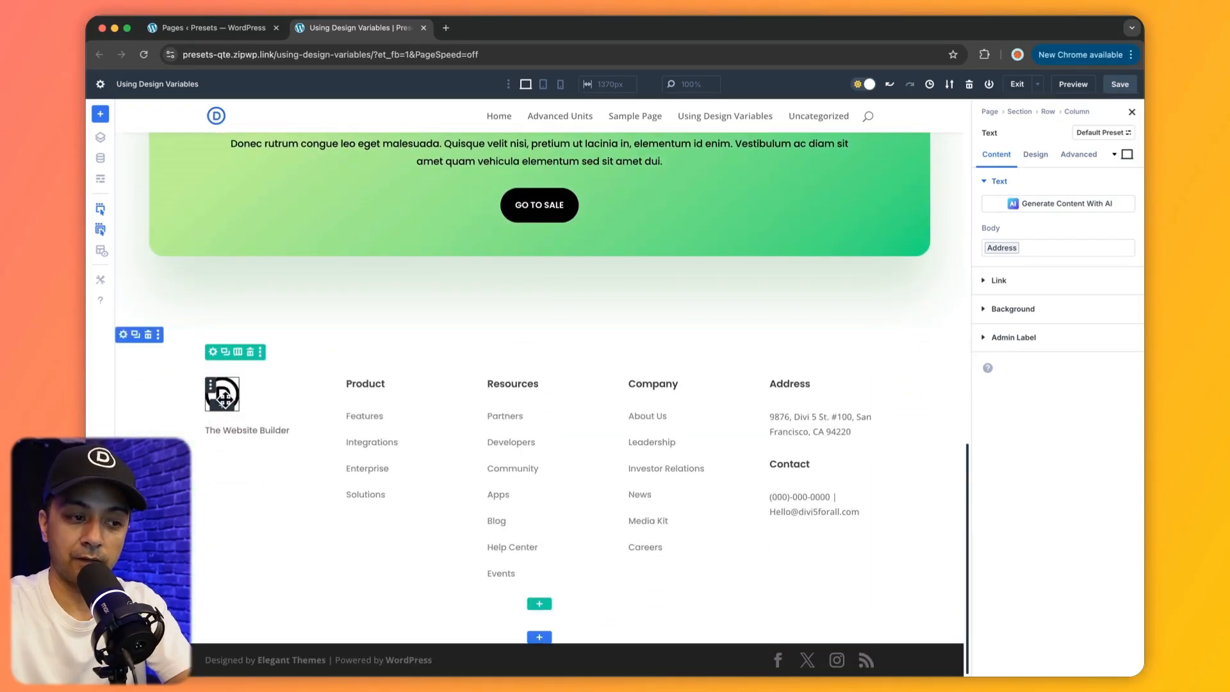
{"action": "scroll", "coordinate": [798, 283], "scroll_direction": "up", "scroll_amount": 6}
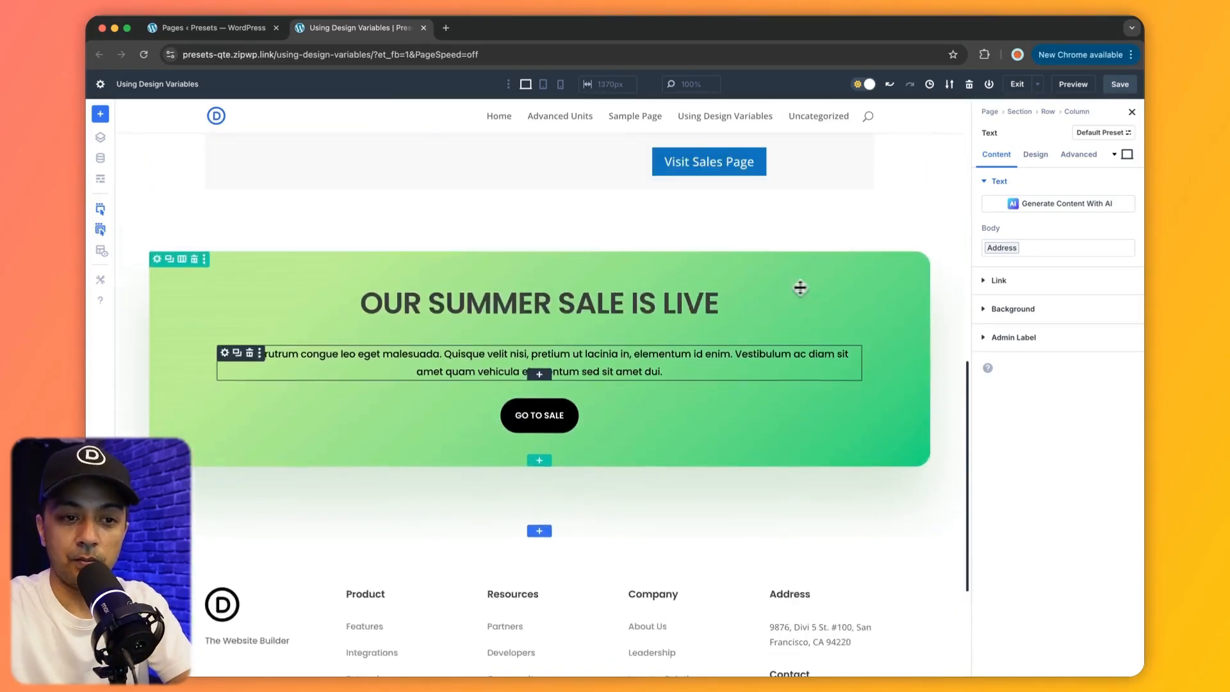
{"action": "left_click", "coordinate": [779, 282]}
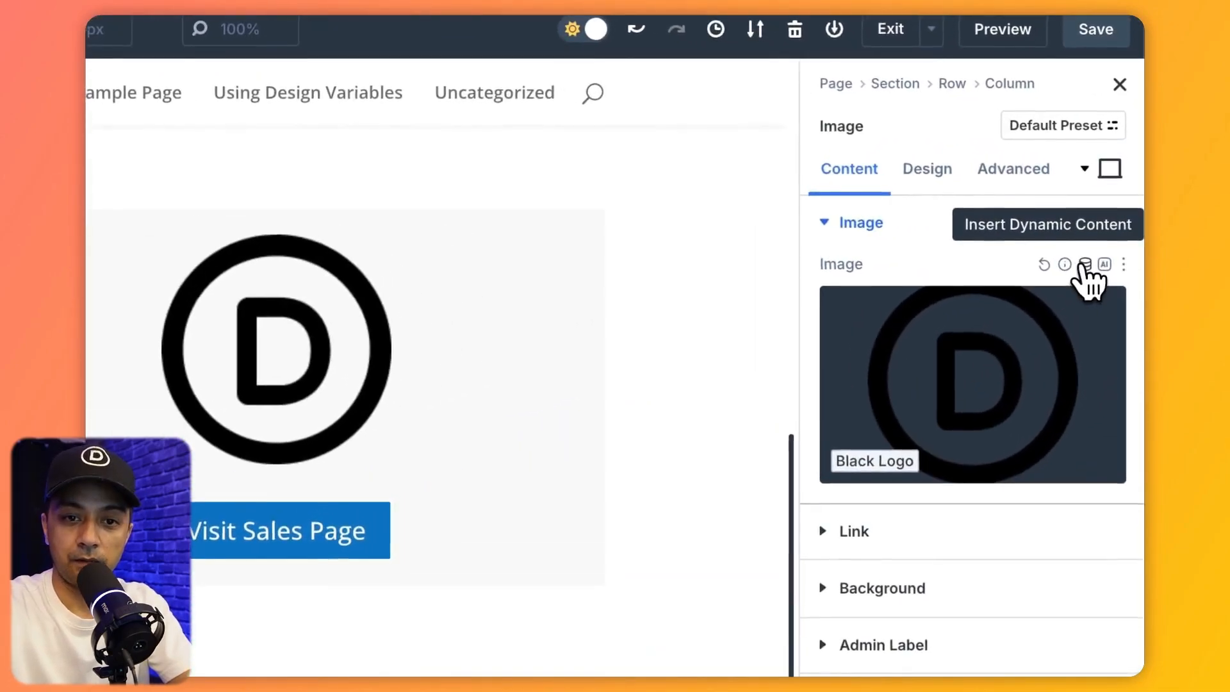
{"action": "left_click", "coordinate": [1114, 202]}
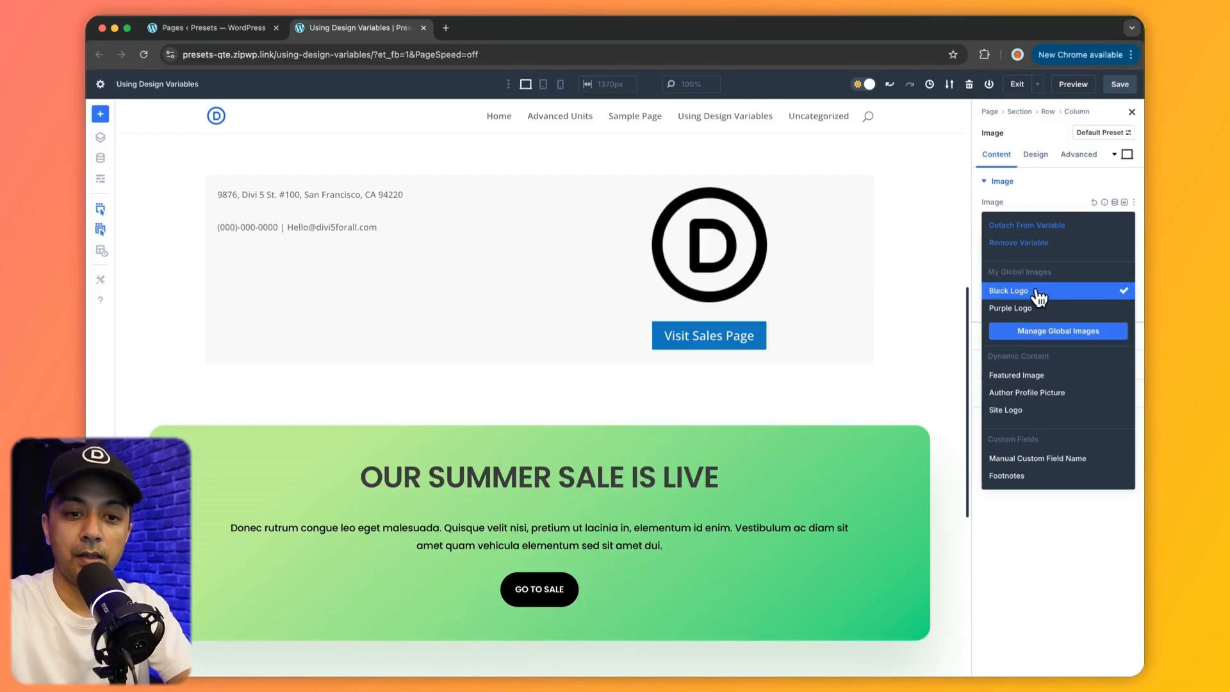
{"action": "scroll", "coordinate": [219, 391], "scroll_direction": "down", "scroll_amount": 6}
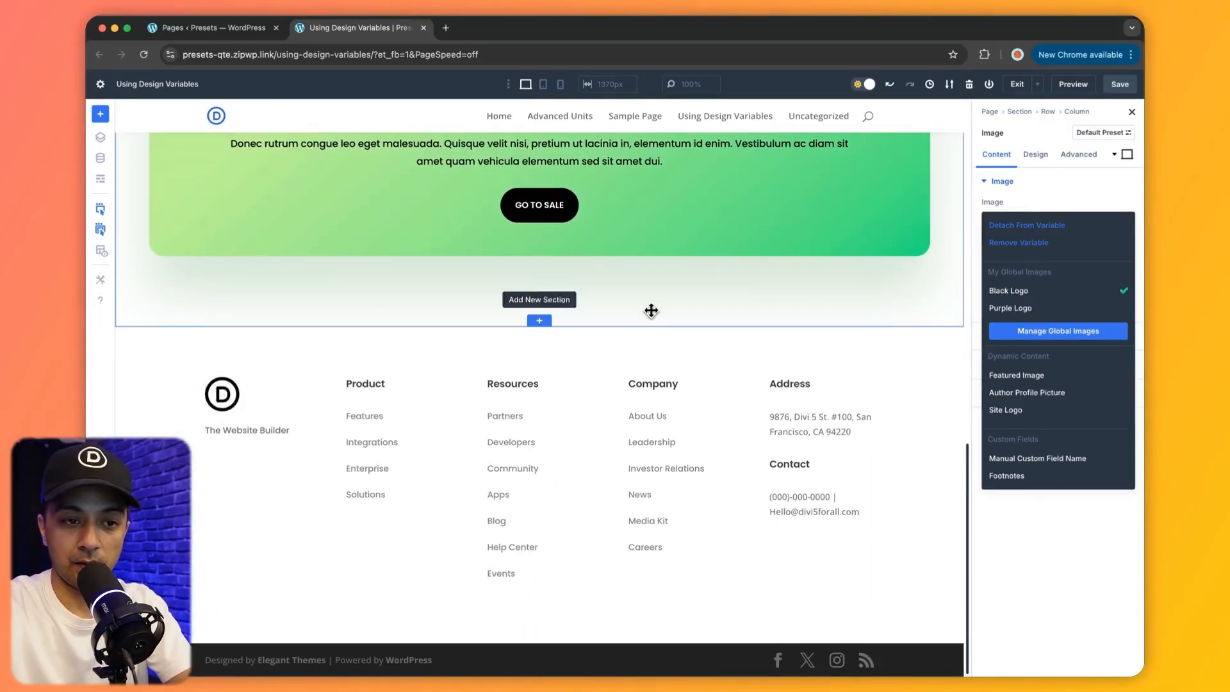
{"action": "scroll", "coordinate": [457, 289], "scroll_direction": "up", "scroll_amount": 7}
{"action": "left_click", "coordinate": [457, 290]}
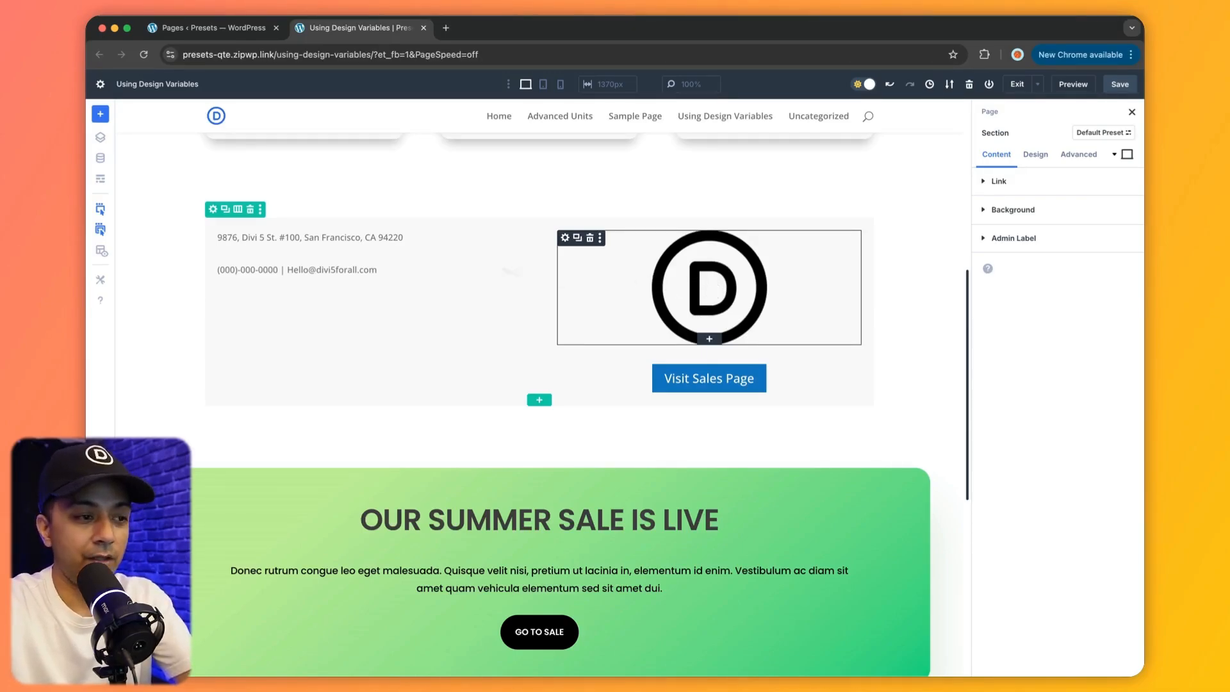
Delete the Purple Logo global image, replace the Black Logo variable's image with Purple.png, and close the Variable Manager
{"action": "left_click", "coordinate": [103, 159]}
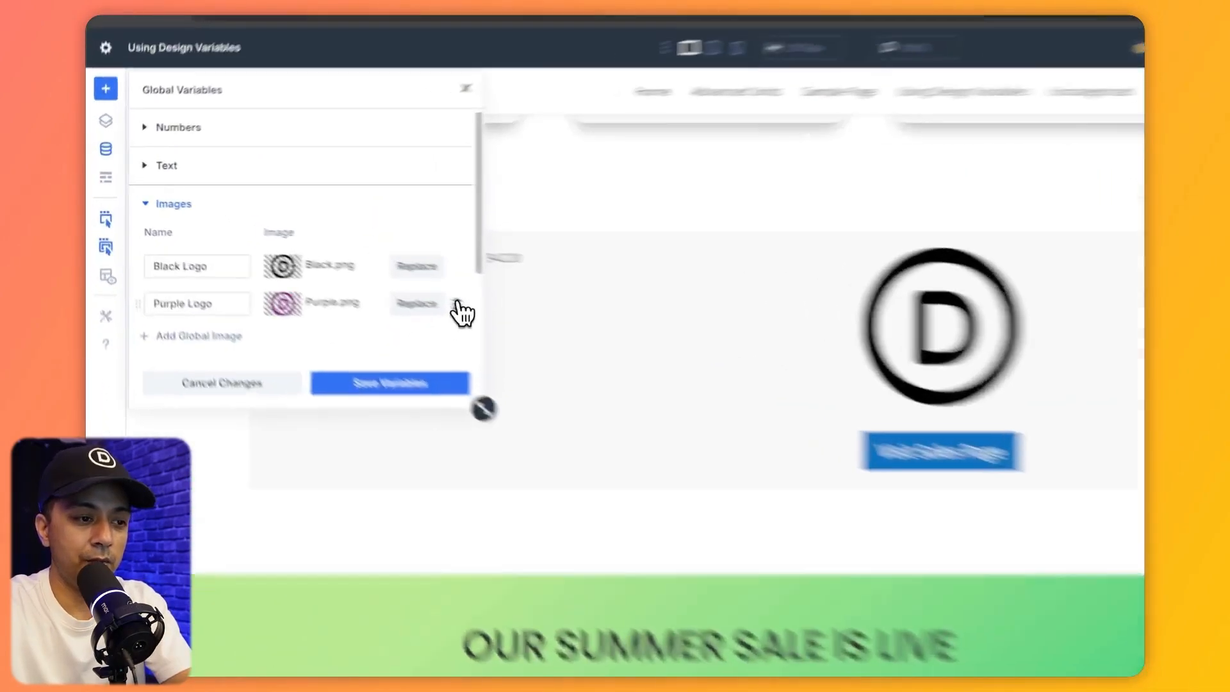
{"action": "left_click", "coordinate": [356, 272]}
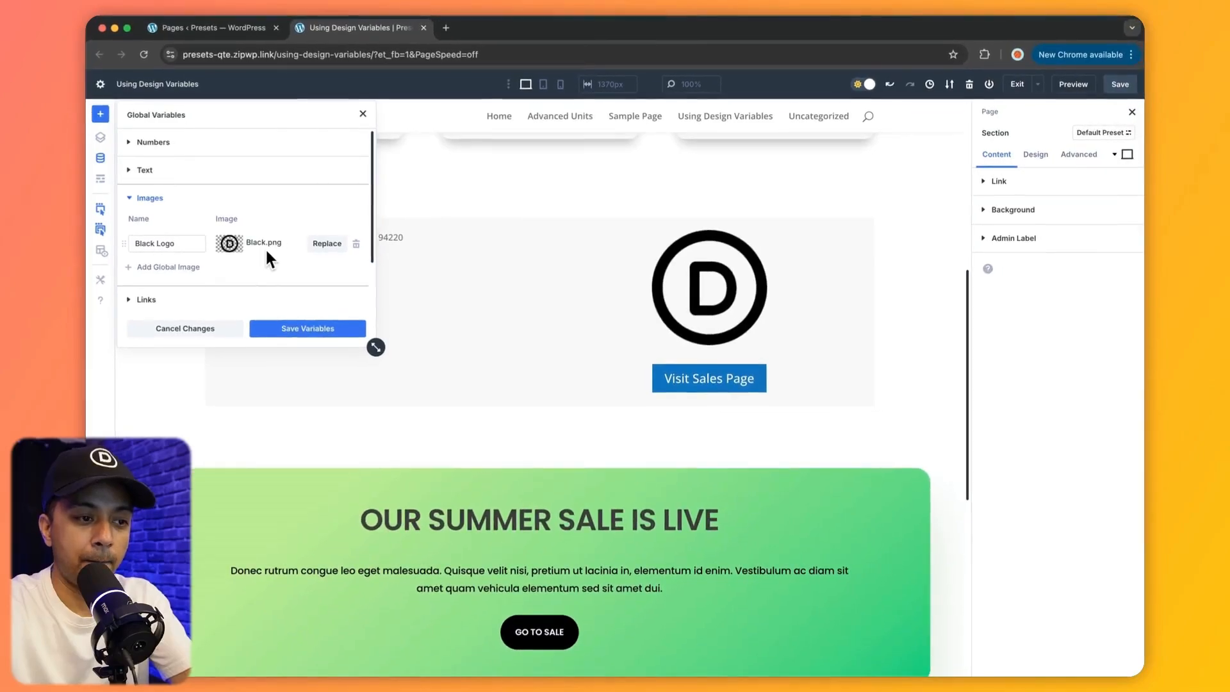
{"action": "left_click", "coordinate": [317, 248]}
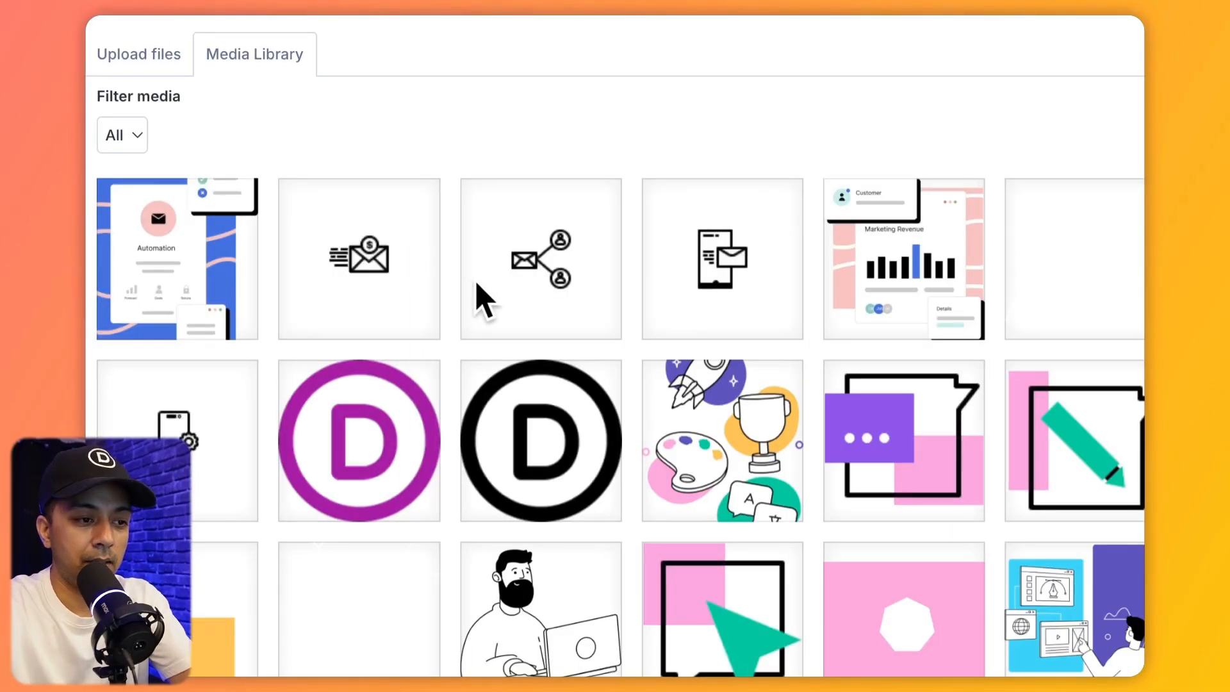
{"action": "left_click", "coordinate": [355, 473]}
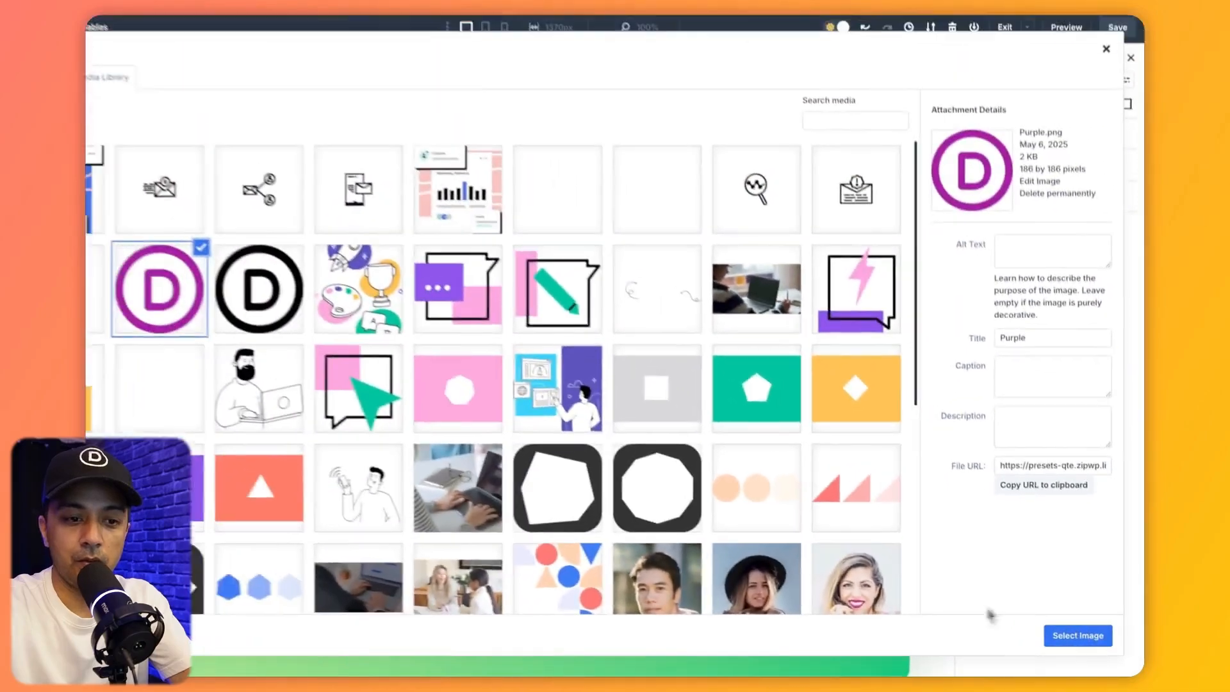
{"action": "left_click", "coordinate": [1078, 635]}
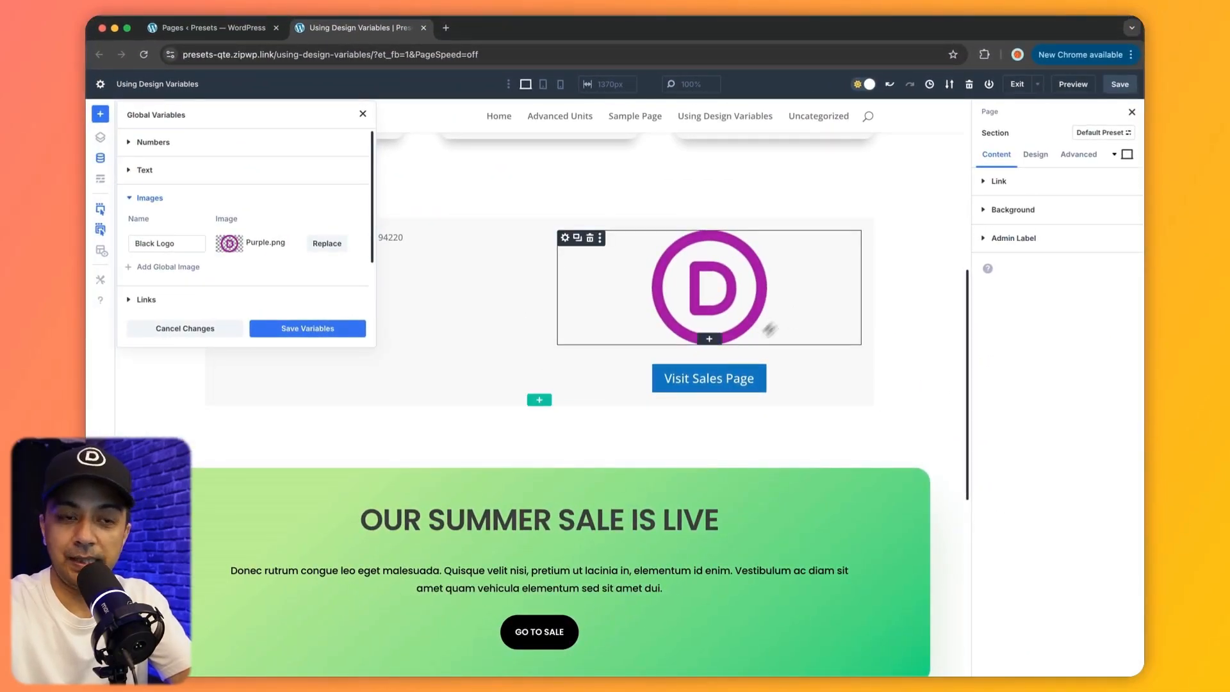
{"action": "scroll", "coordinate": [571, 360], "scroll_direction": "down", "scroll_amount": 5}
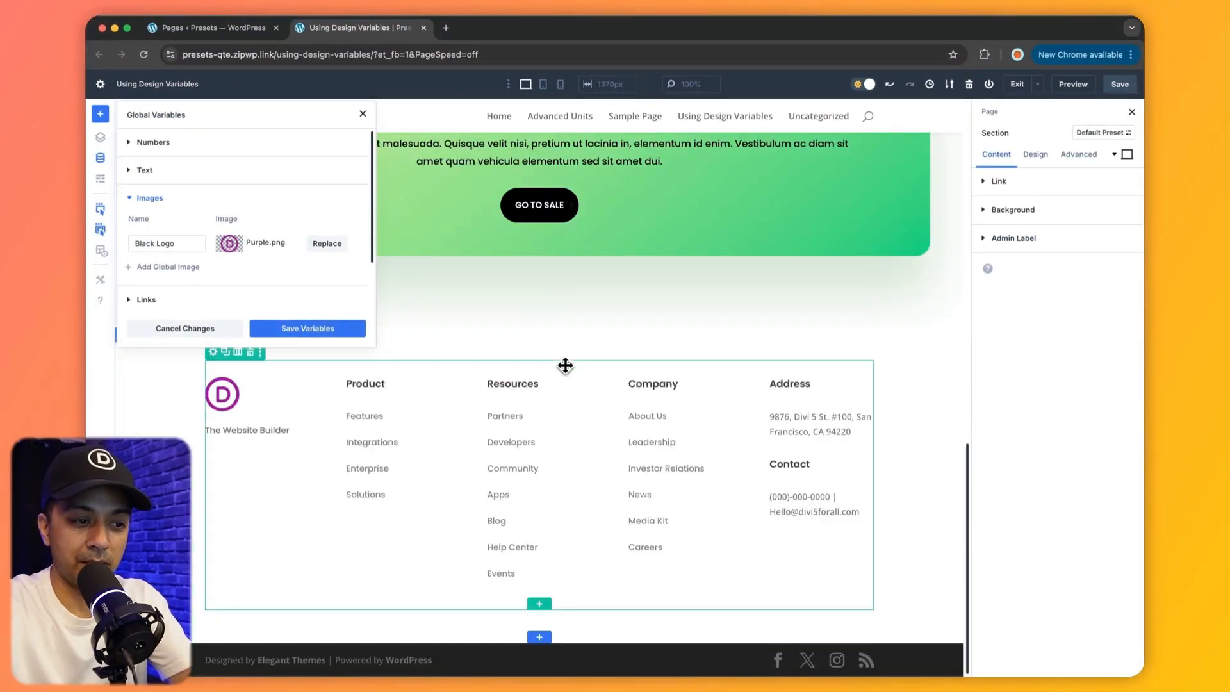
{"action": "left_click", "coordinate": [362, 114]}
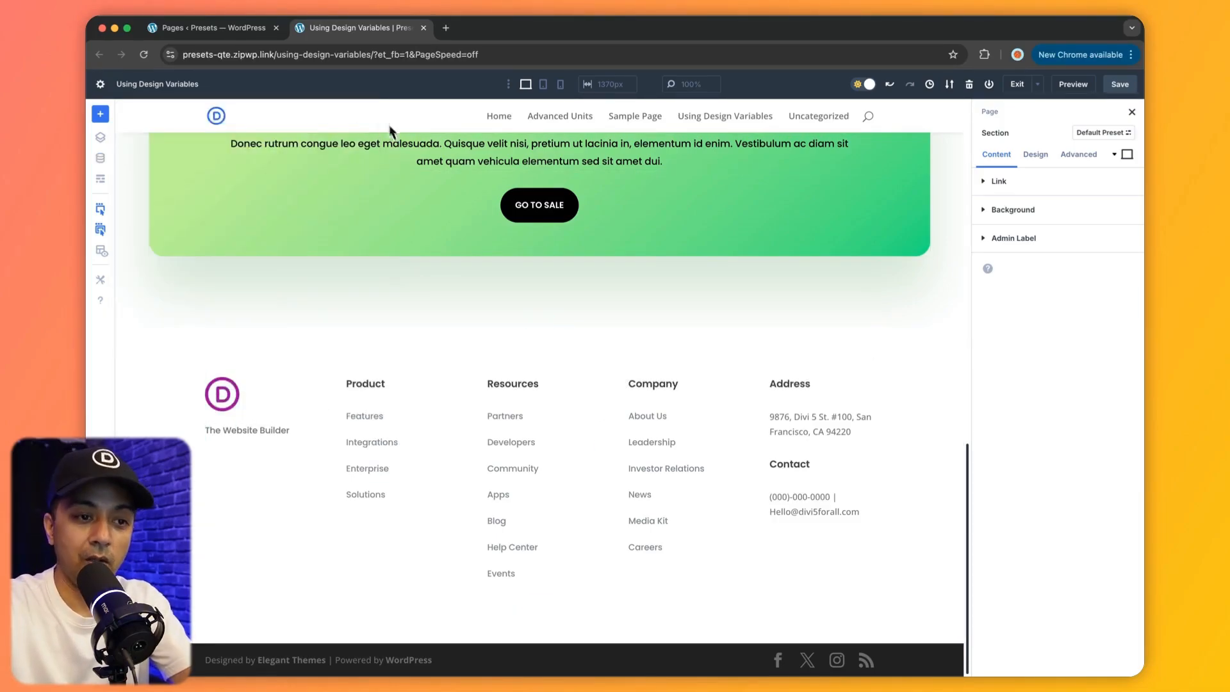
Inspect the link settings of the Visit Sales Page button to see which URL its variable points to
{"action": "scroll", "coordinate": [747, 355], "scroll_direction": "up", "scroll_amount": 2}
{"action": "scroll", "coordinate": [747, 355], "scroll_direction": "up", "scroll_amount": 4}
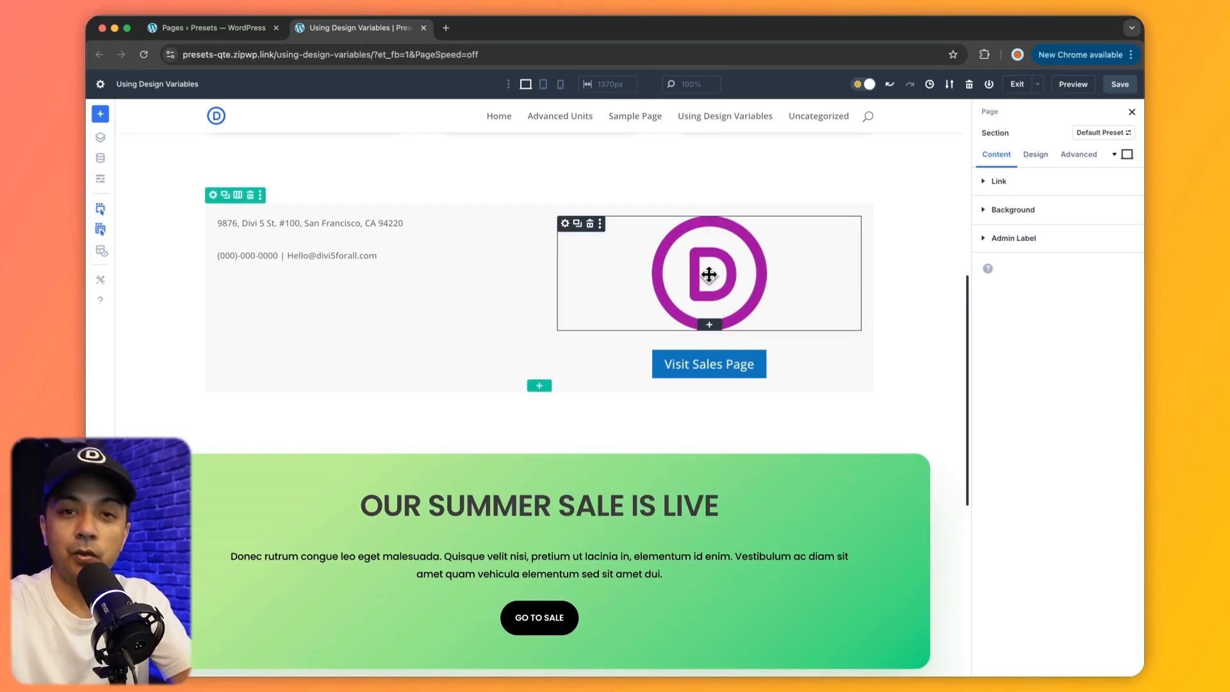
{"action": "scroll", "coordinate": [709, 274], "scroll_direction": "down", "scroll_amount": 1}
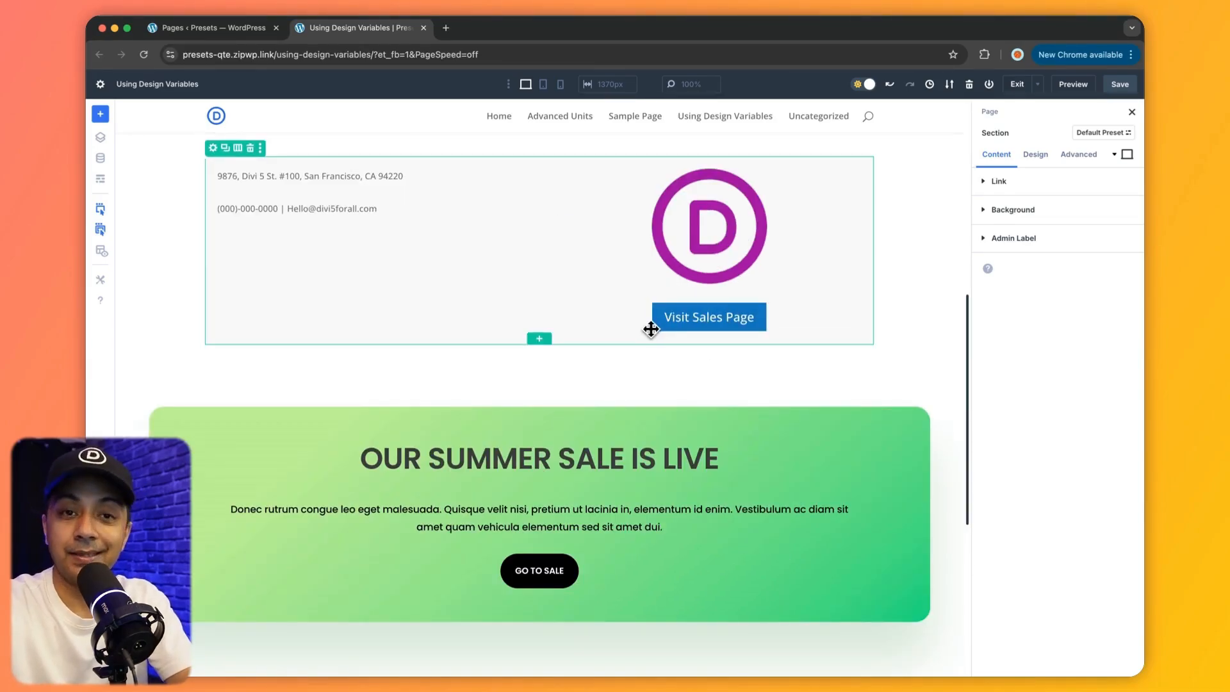
{"action": "left_click", "coordinate": [655, 312]}
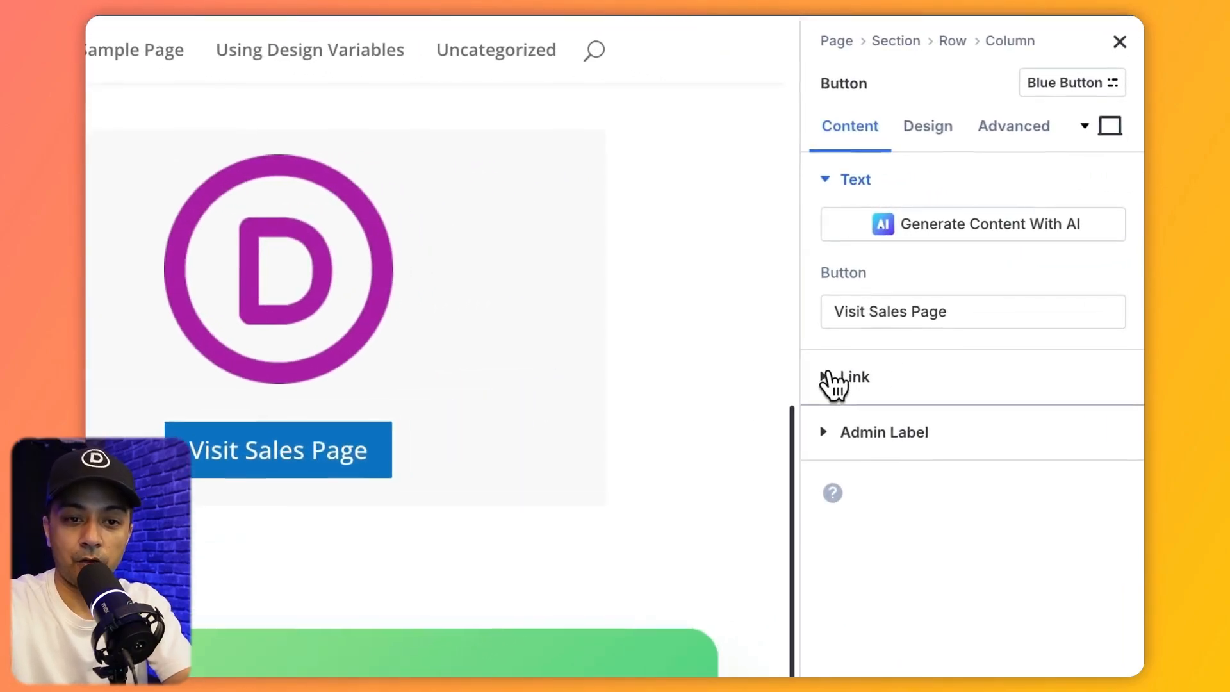
{"action": "left_click", "coordinate": [987, 281]}
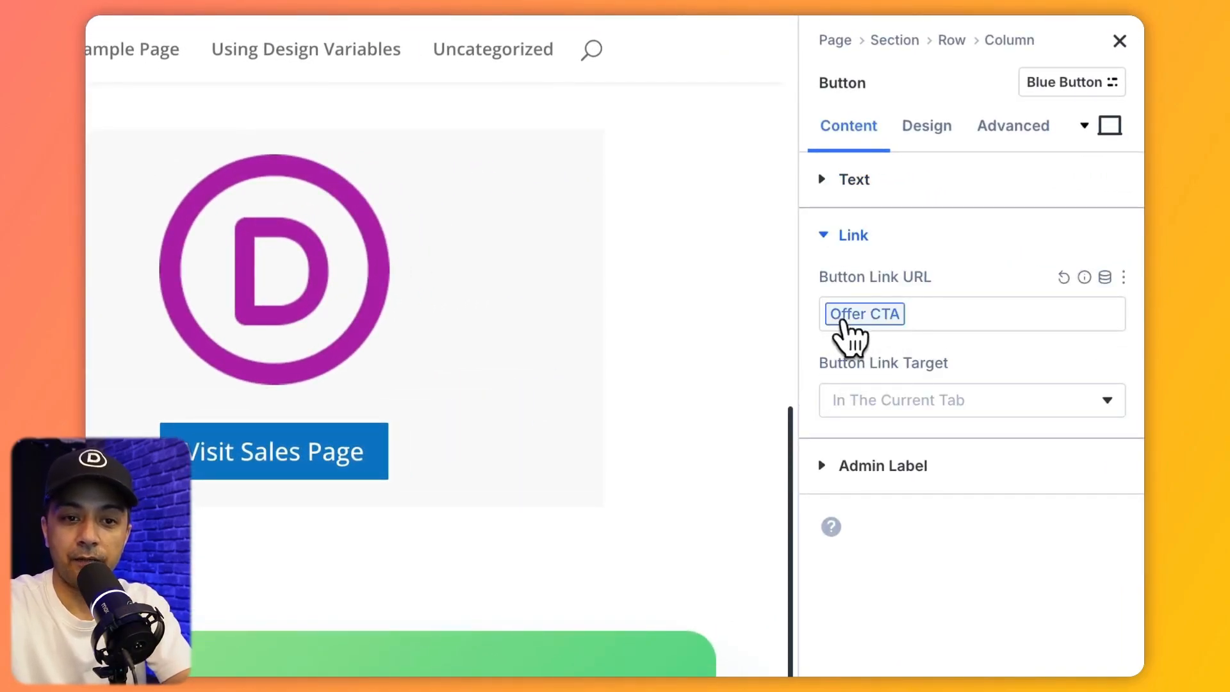
{"action": "mouse_move", "coordinate": [850, 324]}
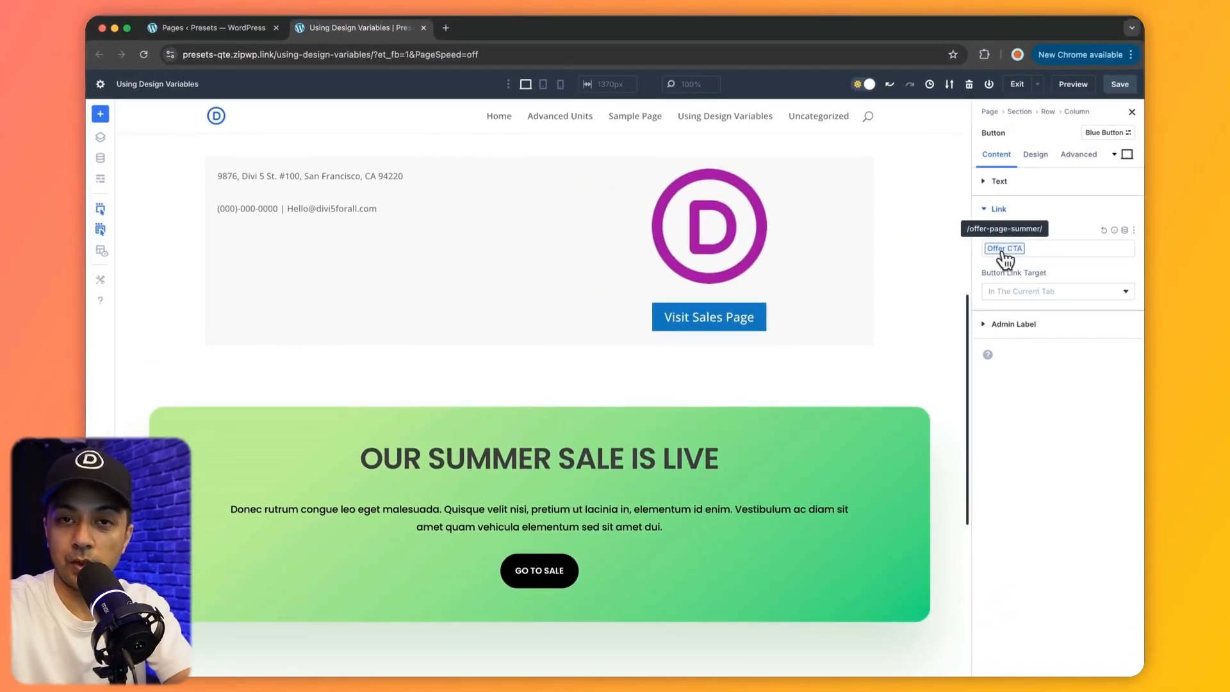
Set the GO TO SALE button's link URL to the global URL Offer CTA, and save and preview the page
{"action": "scroll", "coordinate": [538, 376], "scroll_direction": "down", "scroll_amount": 5}
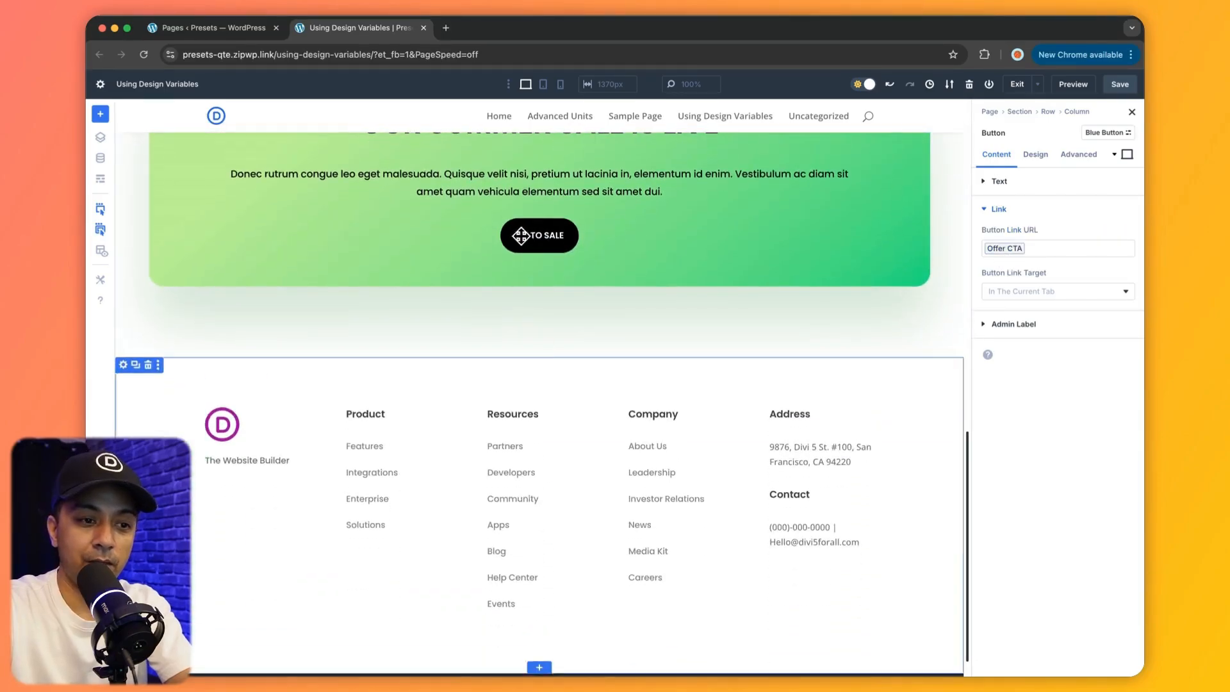
{"action": "left_click", "coordinate": [508, 226]}
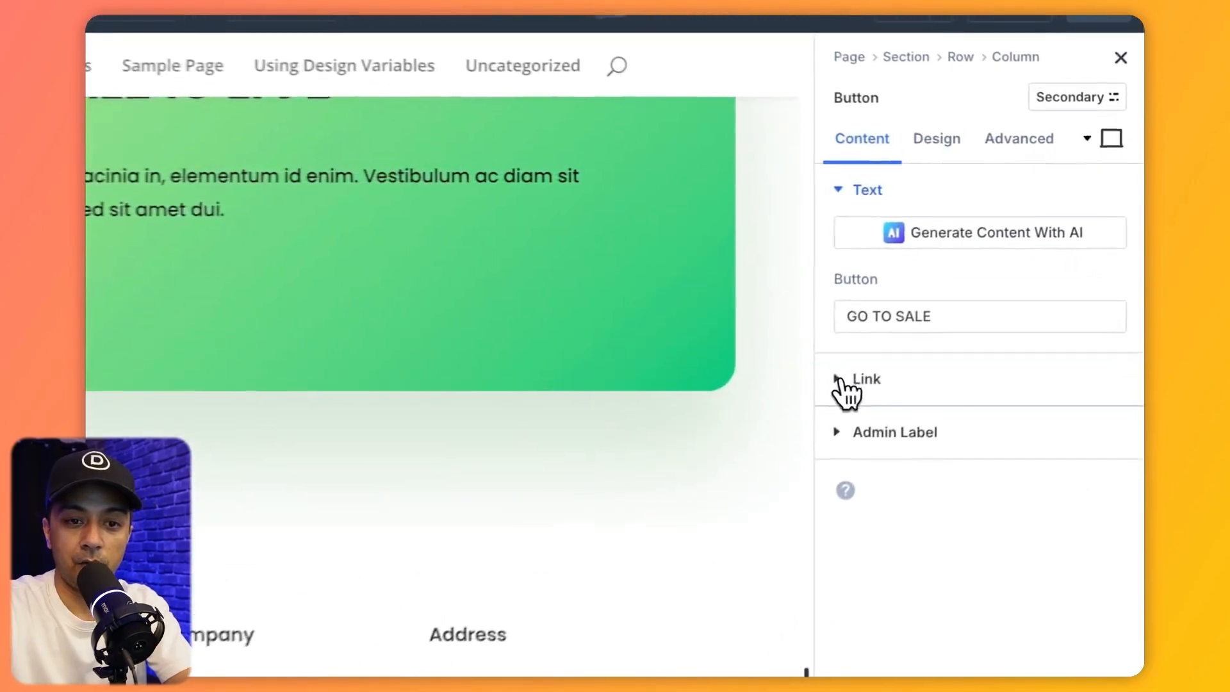
{"action": "left_click", "coordinate": [984, 282]}
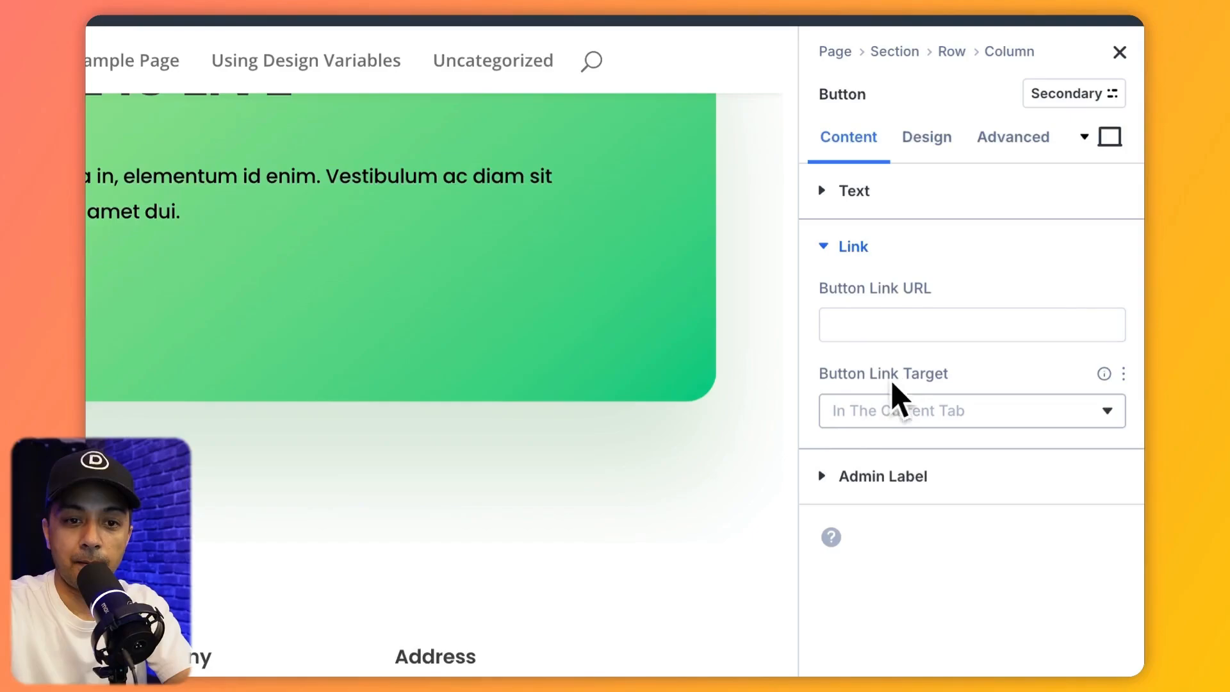
{"action": "left_click", "coordinate": [1105, 290]}
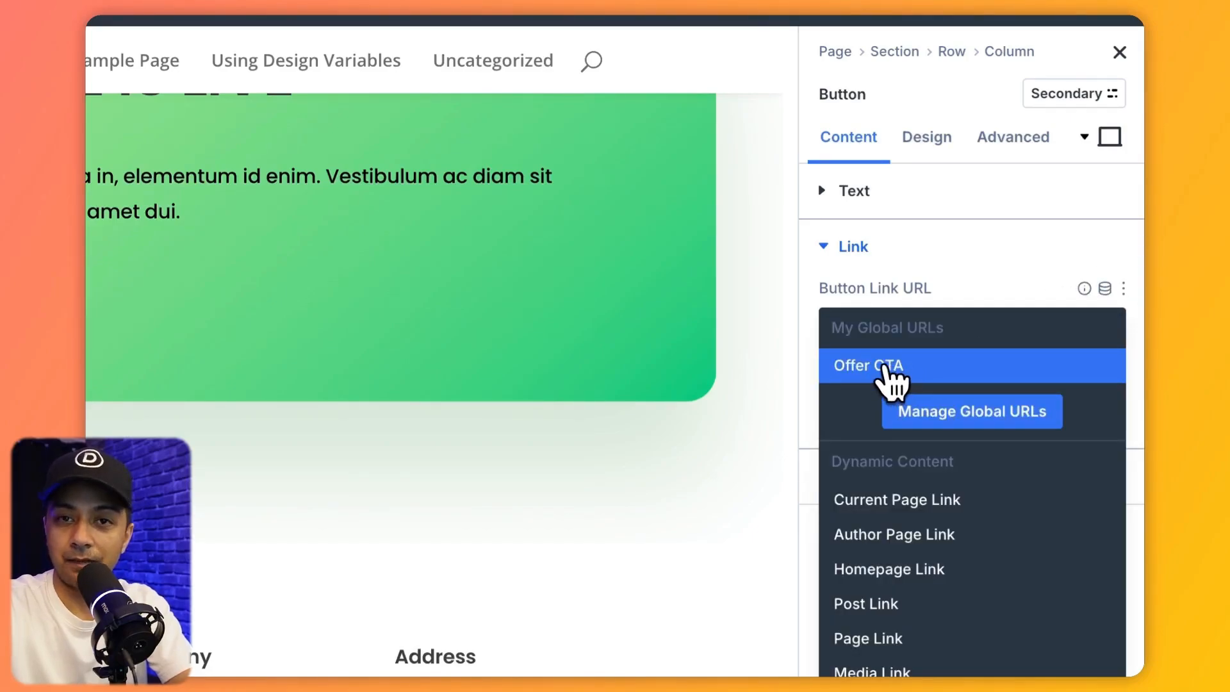
{"action": "left_click", "coordinate": [887, 367]}
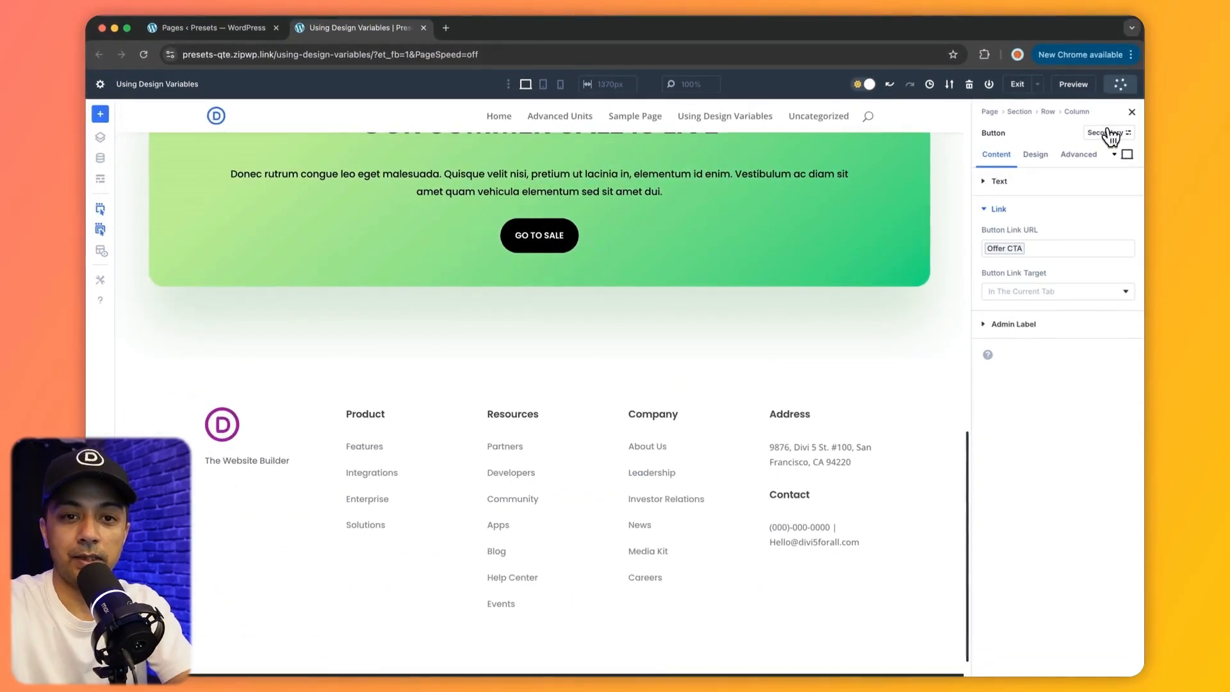
{"action": "left_click", "coordinate": [1073, 85]}
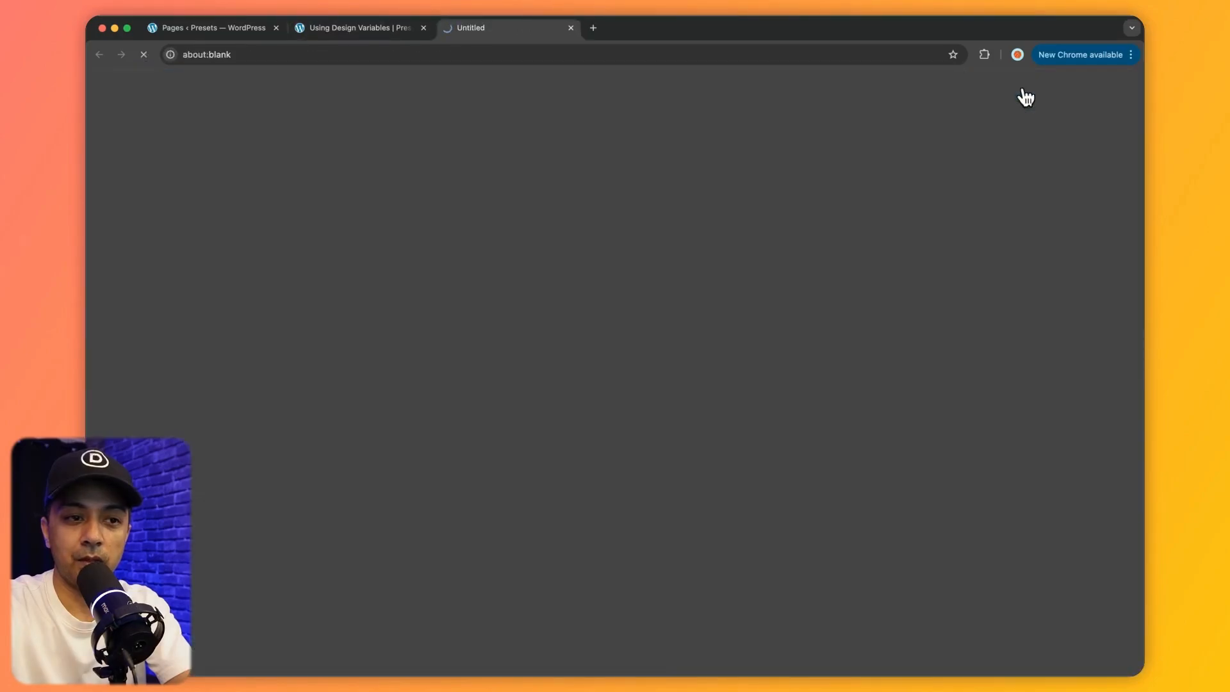
{"action": "scroll", "coordinate": [626, 280], "scroll_direction": "down", "scroll_amount": 10}
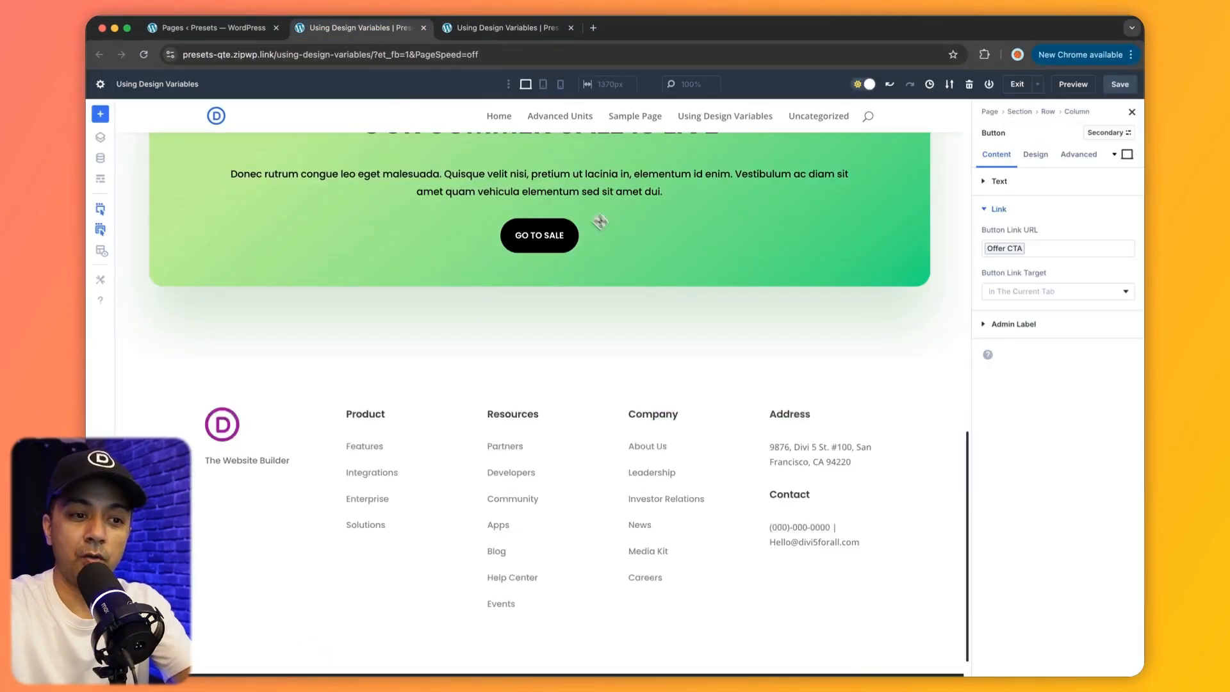
Change the Offer CTA global link's URL to /offer-page-winter/, and save the variables and the page
{"action": "scroll", "coordinate": [681, 291], "scroll_direction": "up", "scroll_amount": 5}
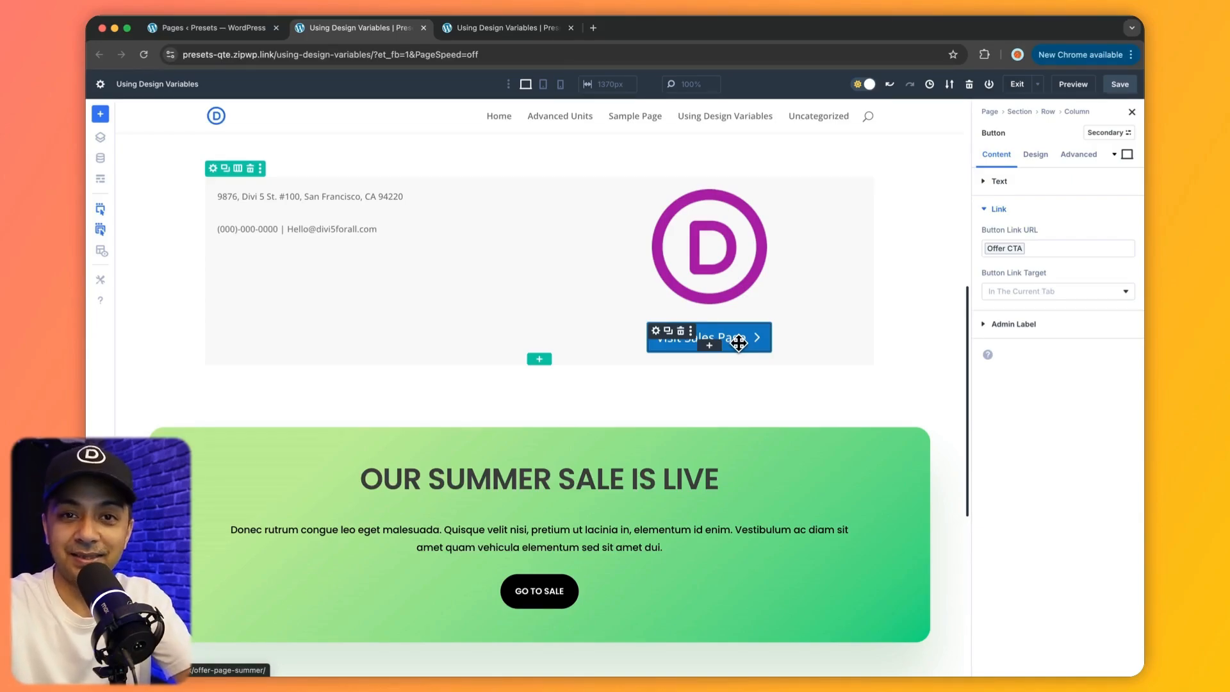
{"action": "left_click", "coordinate": [100, 158]}
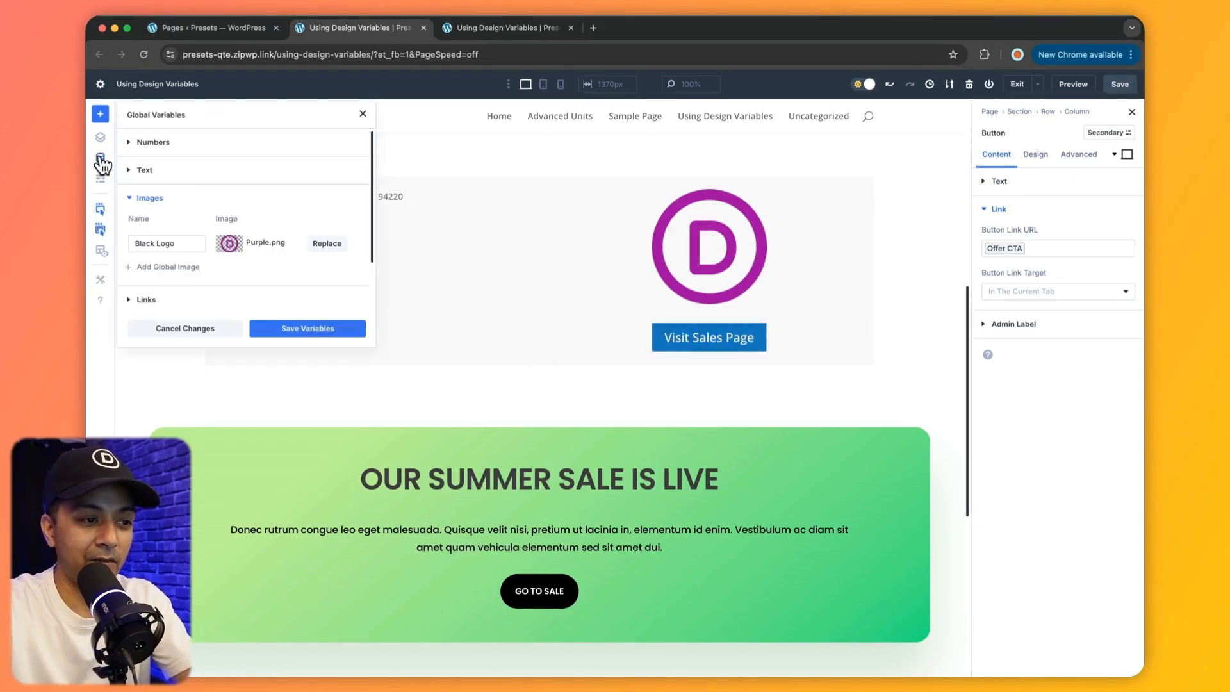
{"action": "left_click", "coordinate": [131, 199]}
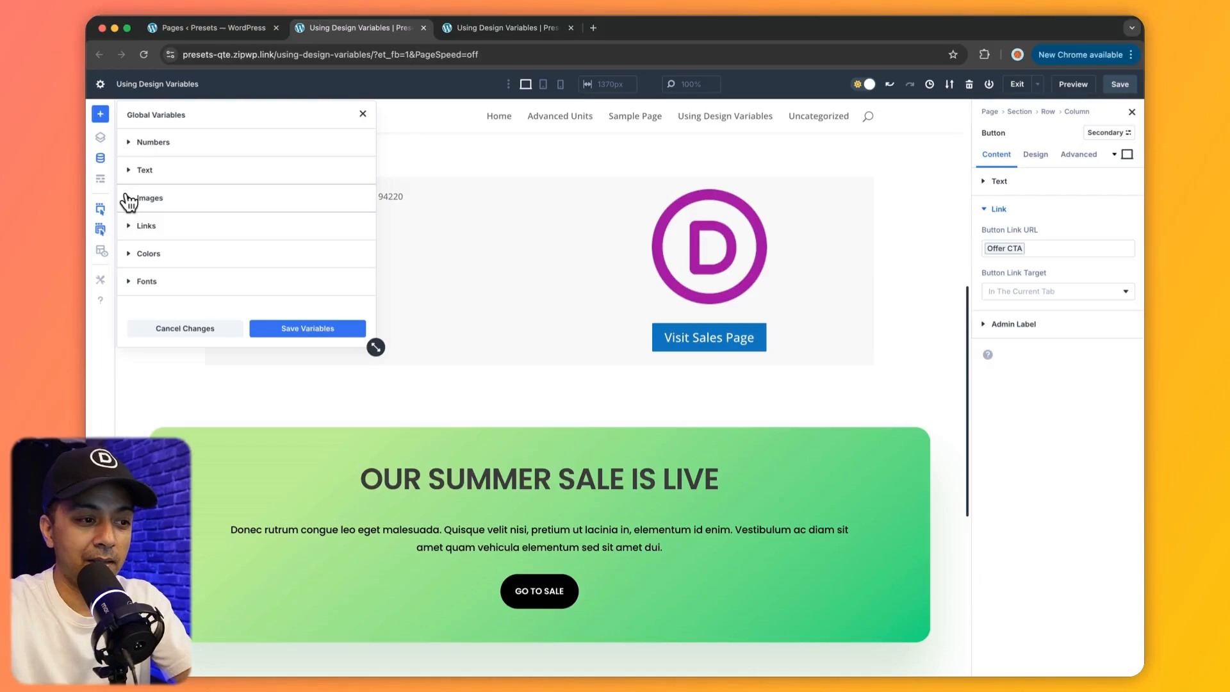
{"action": "left_click", "coordinate": [141, 227]}
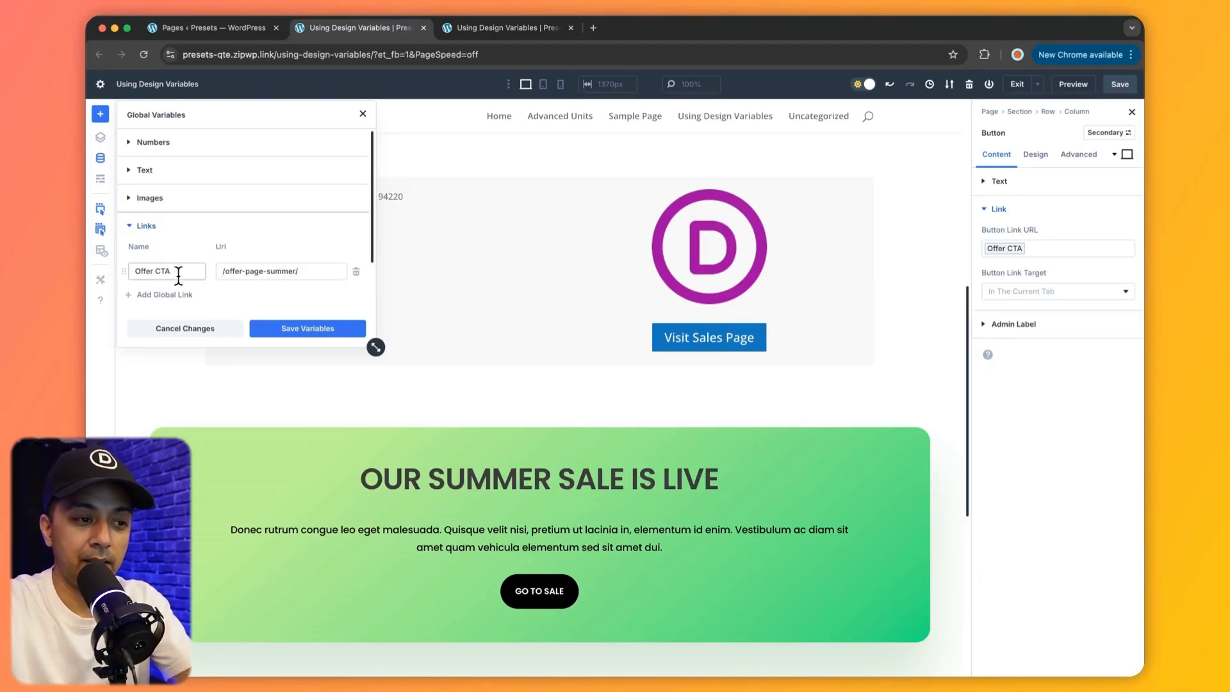
{"action": "double_click", "coordinate": [277, 271]}
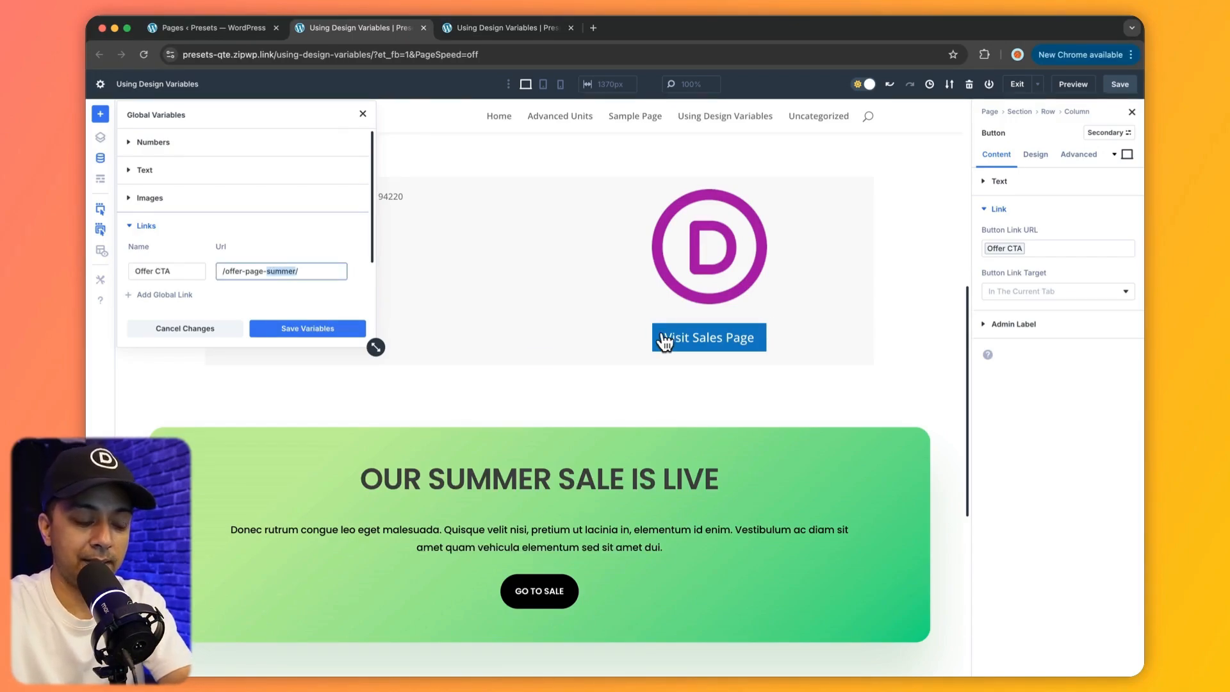
{"action": "mouse_move", "coordinate": [665, 343]}
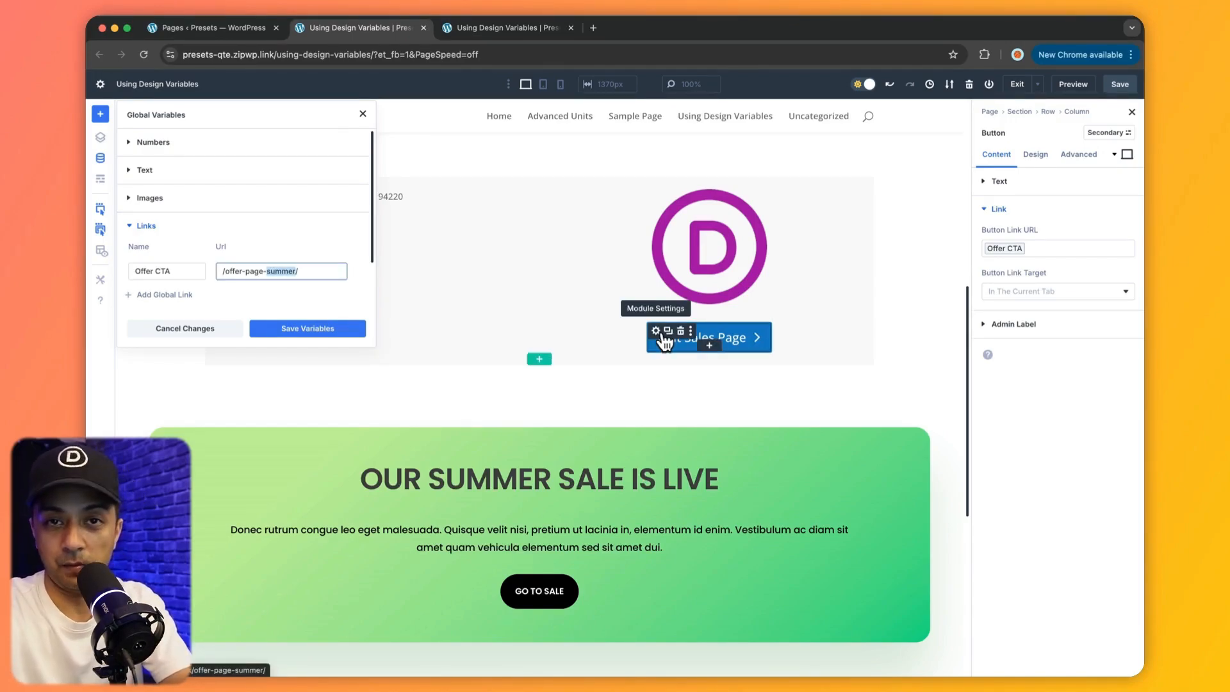
{"action": "type", "text": "win"}
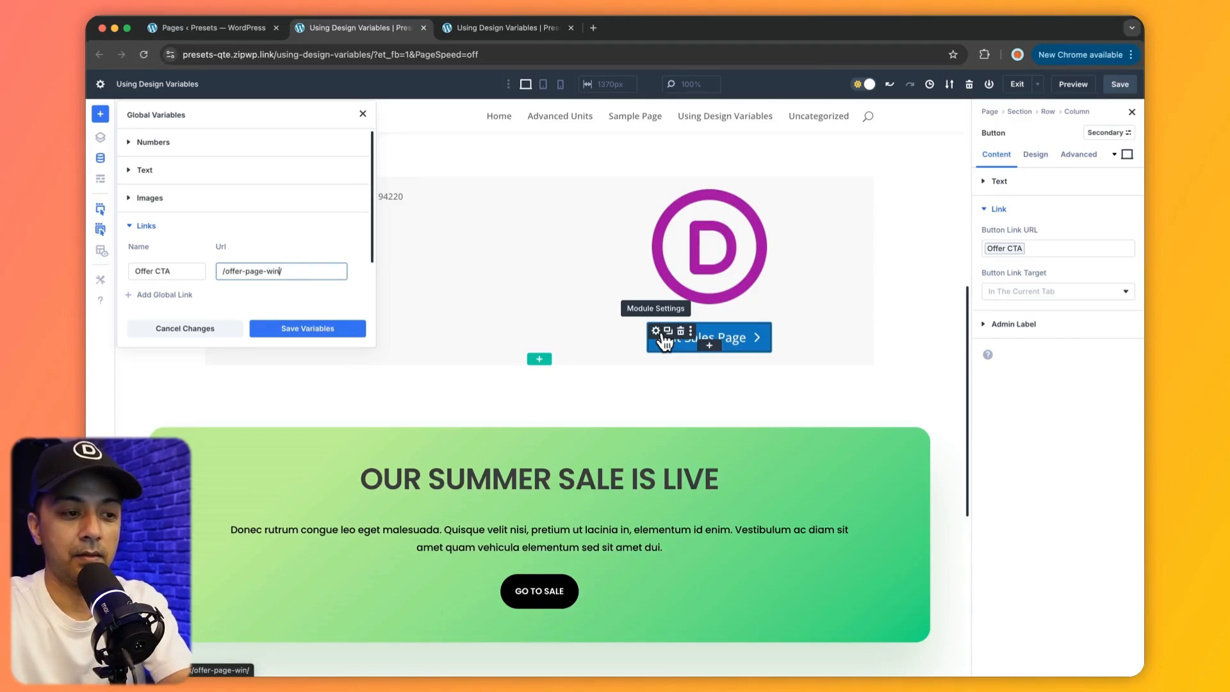
{"action": "type", "text": "ter"}
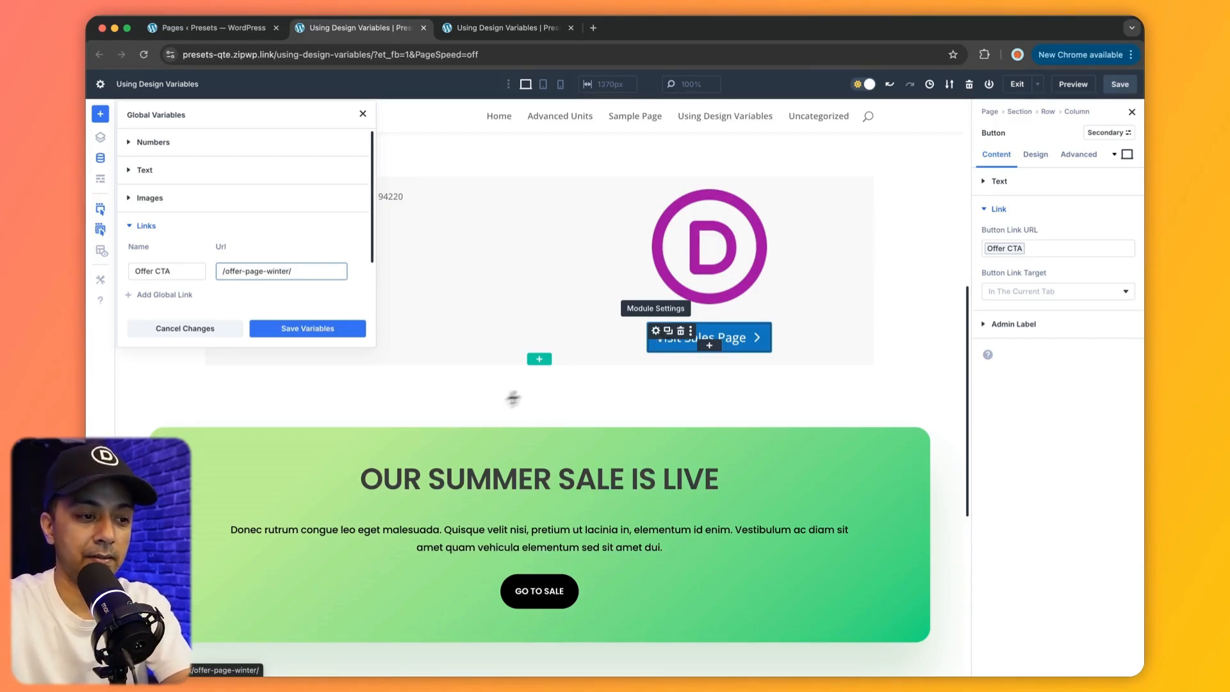
{"action": "left_click", "coordinate": [346, 332]}
{"action": "left_click", "coordinate": [346, 333]}
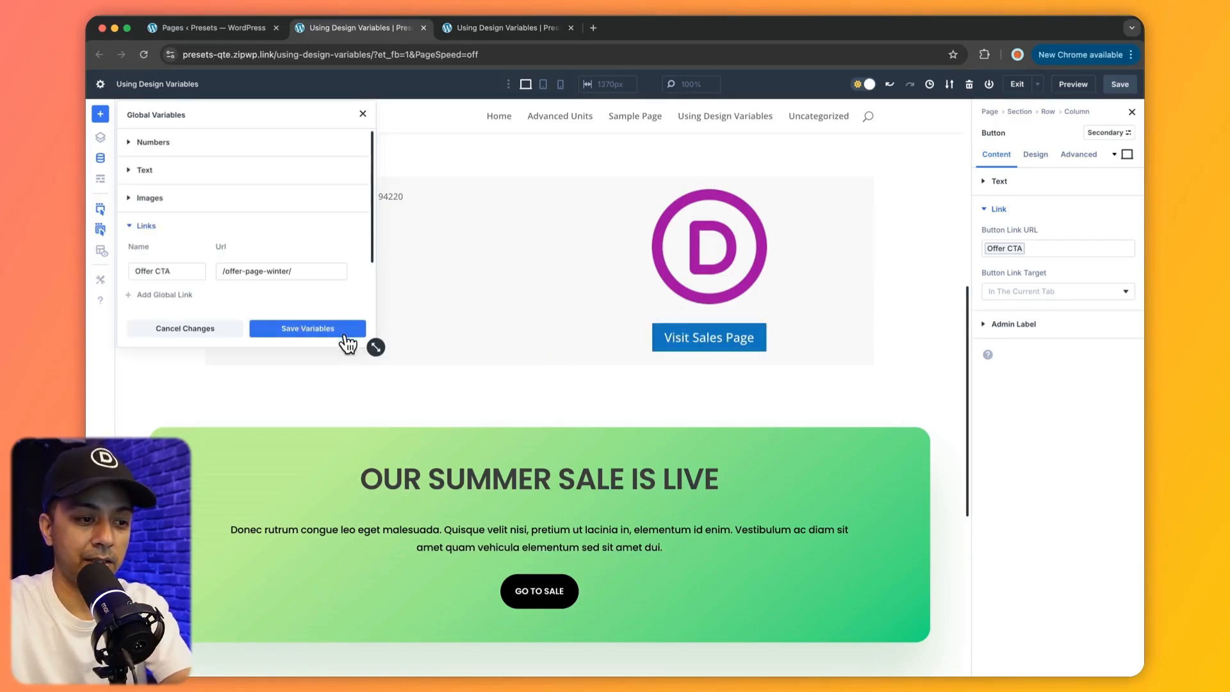
{"action": "left_click", "coordinate": [362, 114]}
{"action": "left_click", "coordinate": [1119, 92]}
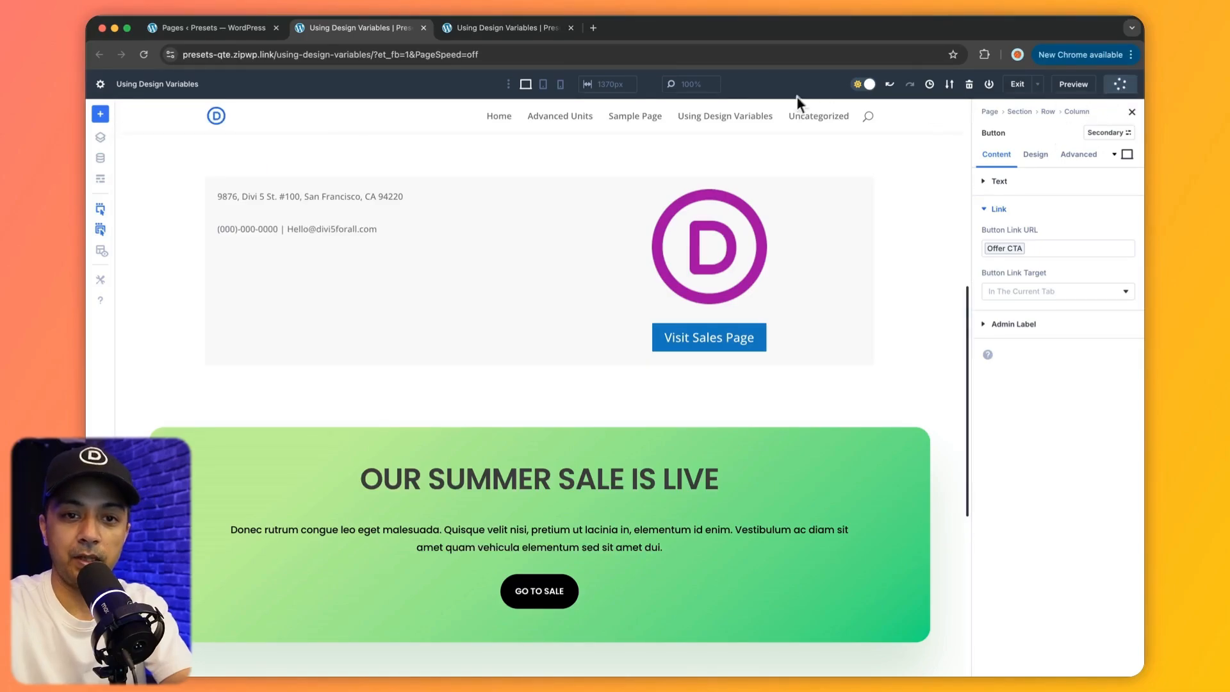
Reload the preview page to check the Visit Sales Page and GO TO SALE buttons with the updated Offer CTA link
{"action": "left_click", "coordinate": [509, 29]}
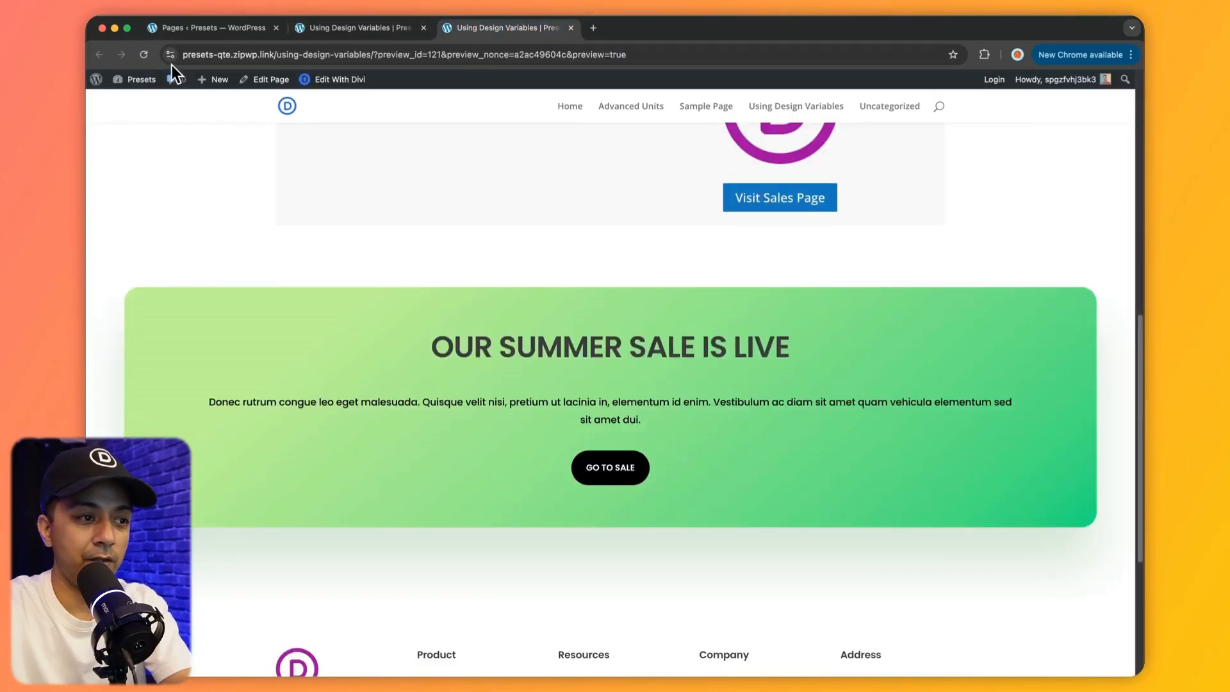
{"action": "left_click", "coordinate": [144, 57]}
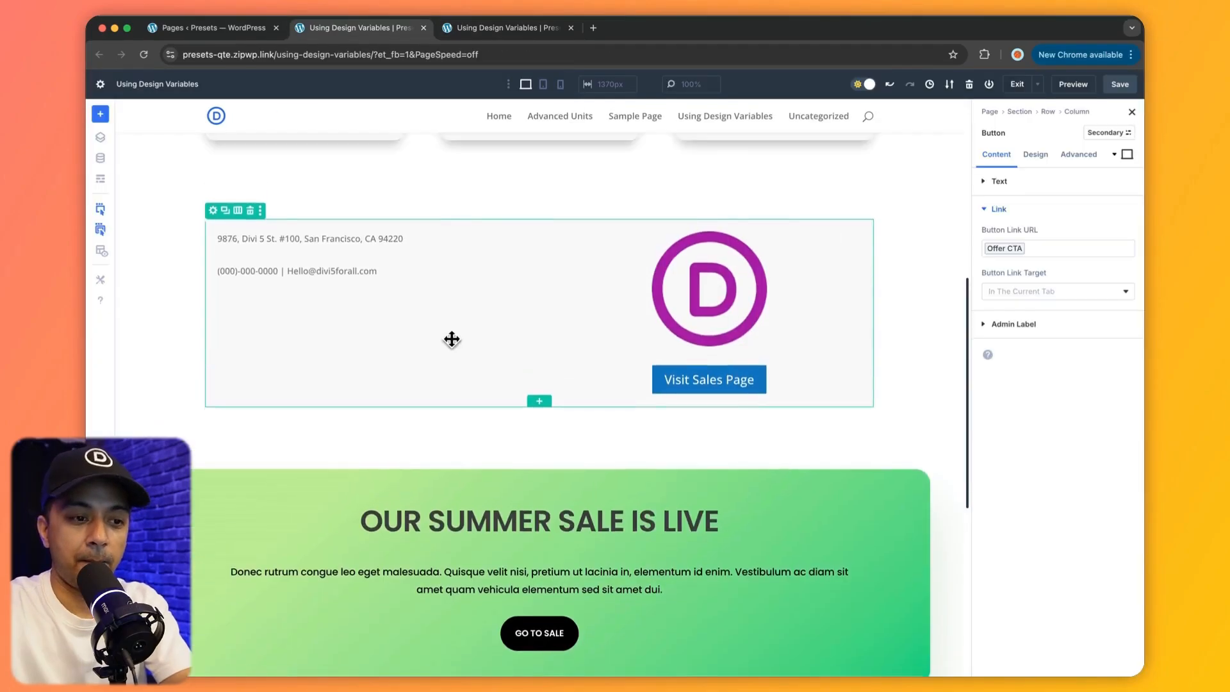
Inspect the heading text design settings of the Using Design Variables heading to see which font variable it uses
{"action": "scroll", "coordinate": [452, 336], "scroll_direction": "up", "scroll_amount": 6}
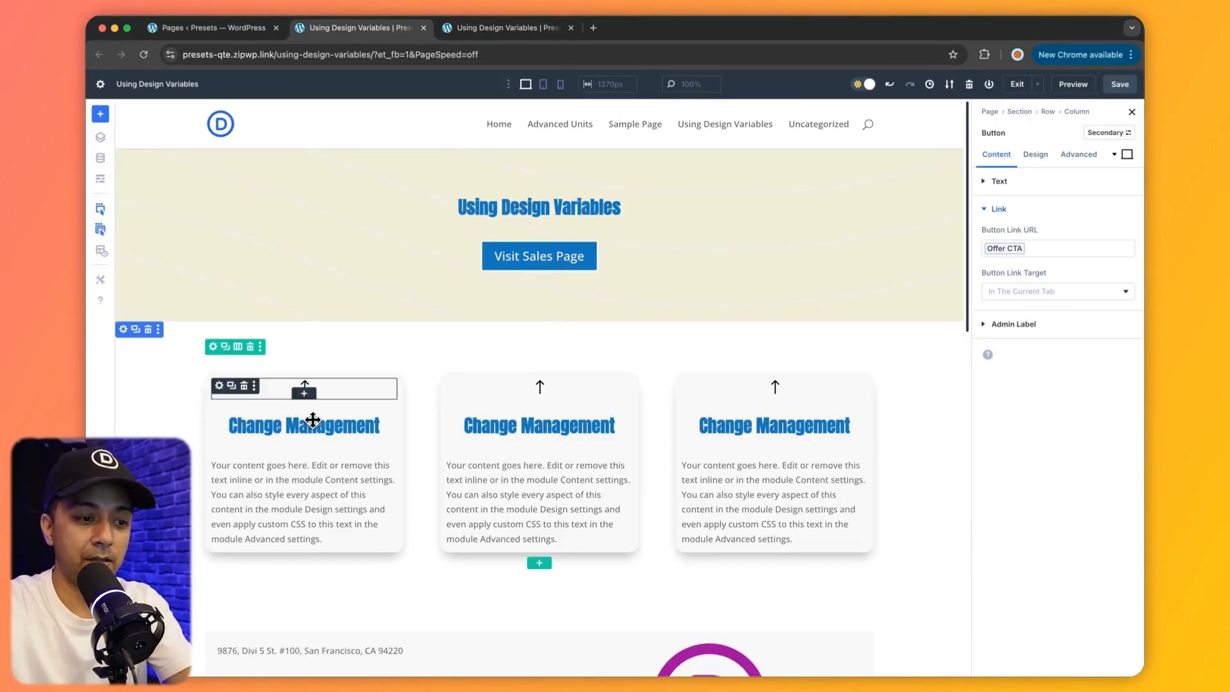
{"action": "left_click", "coordinate": [508, 214]}
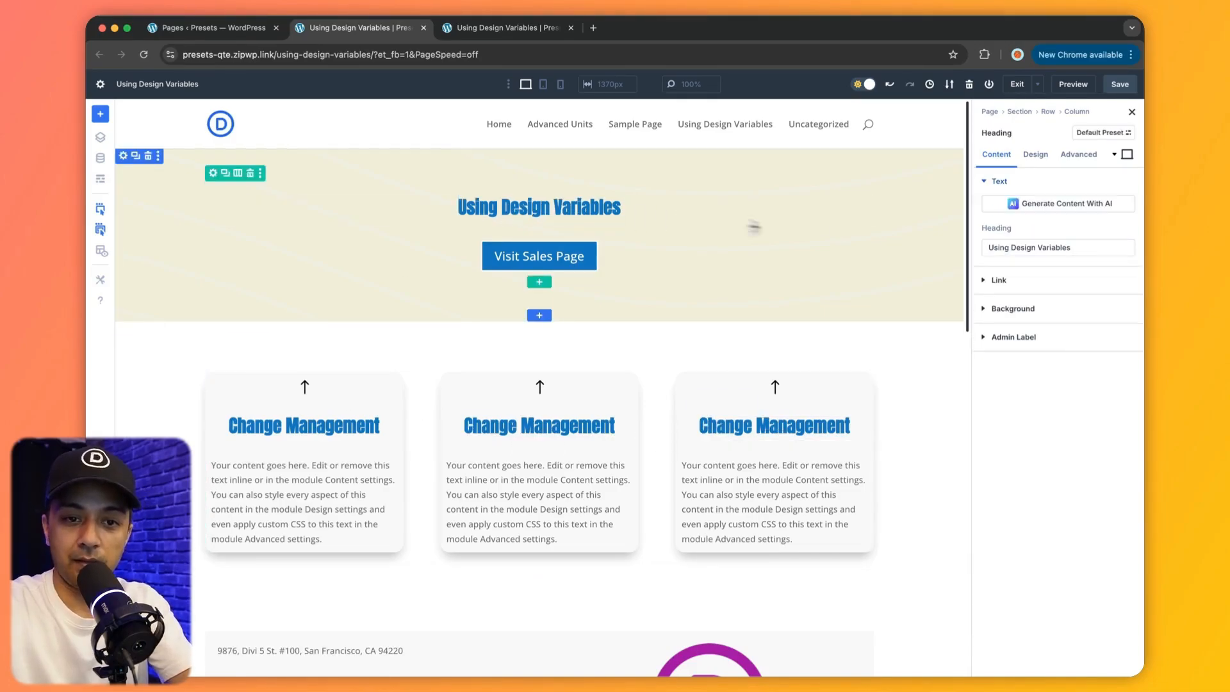
{"action": "left_click", "coordinate": [1046, 156]}
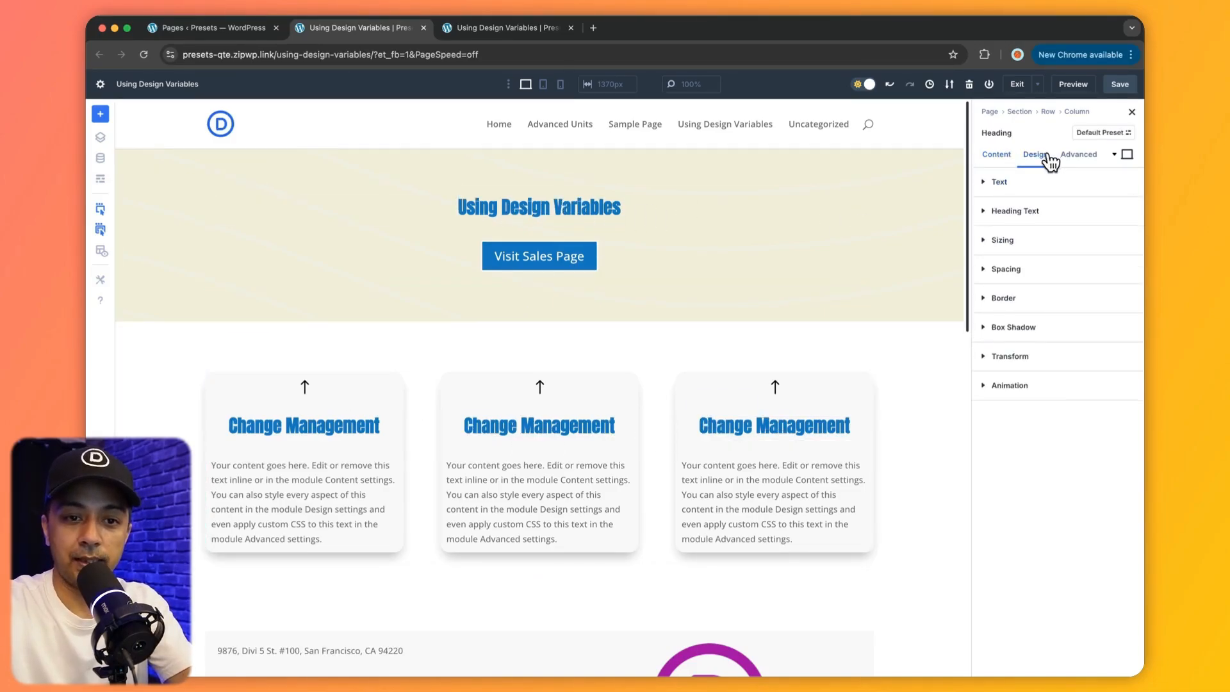
{"action": "left_click", "coordinate": [985, 211]}
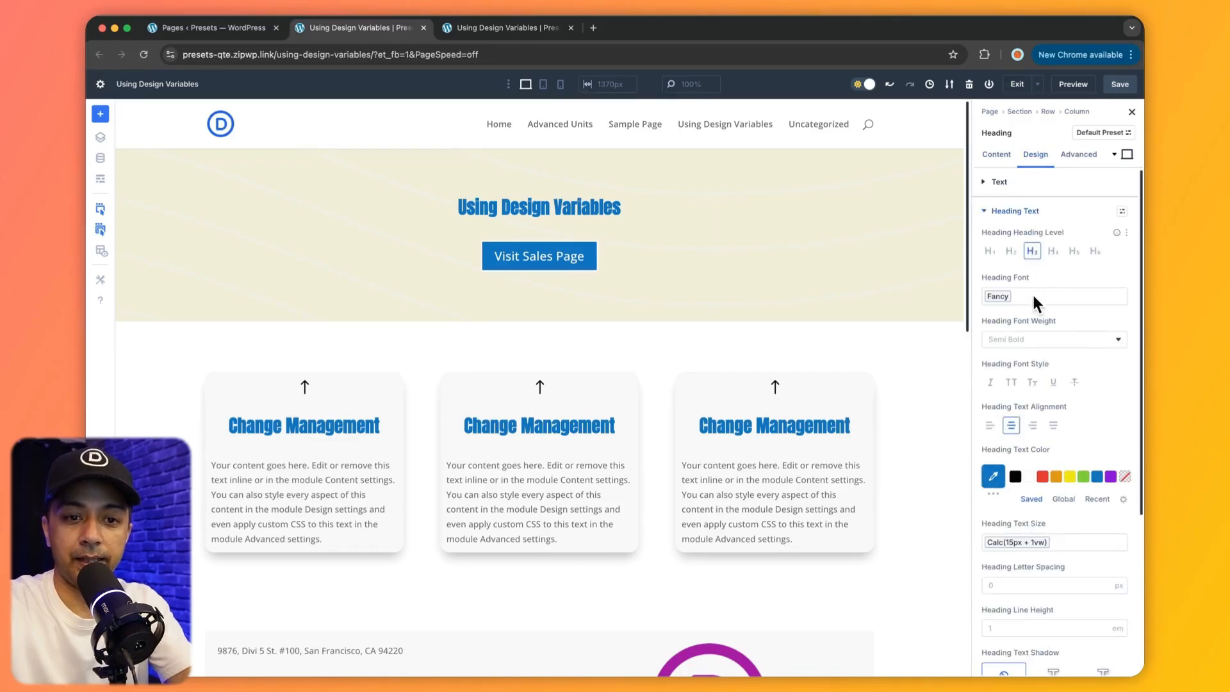
{"action": "mouse_move", "coordinate": [986, 306]}
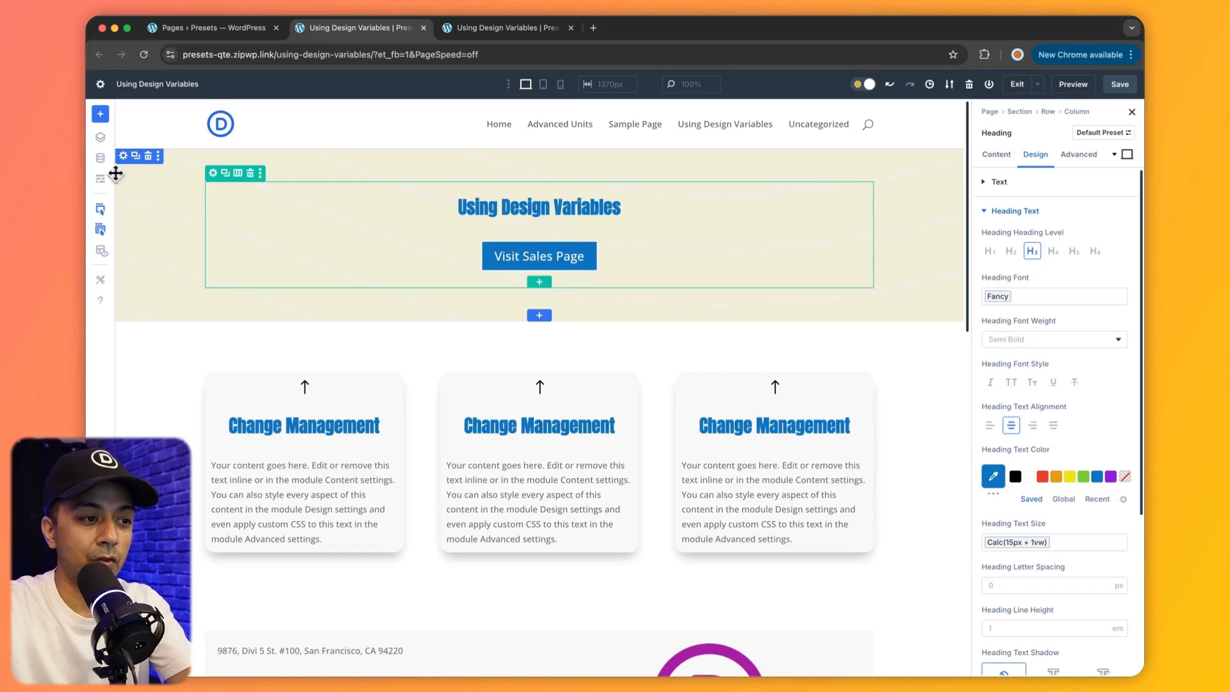
Change the Fancy global font to Acme in the Variable Manager
{"action": "left_click", "coordinate": [100, 159]}
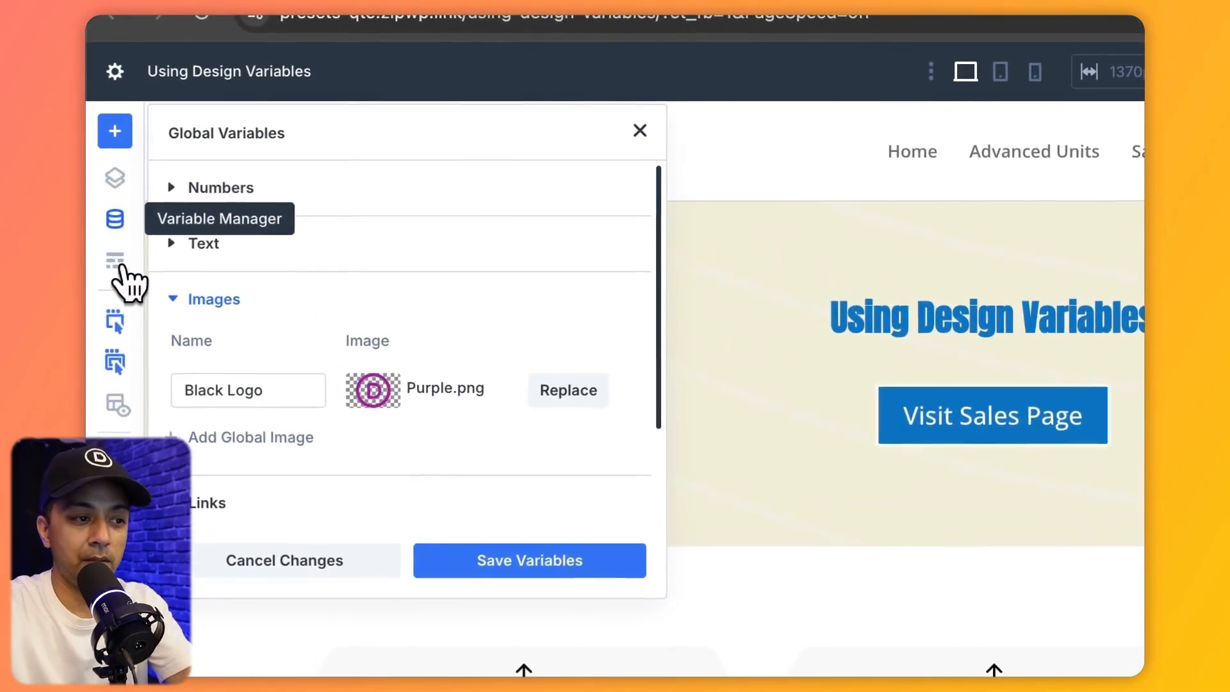
{"action": "scroll", "coordinate": [412, 412], "scroll_direction": "down", "scroll_amount": 5}
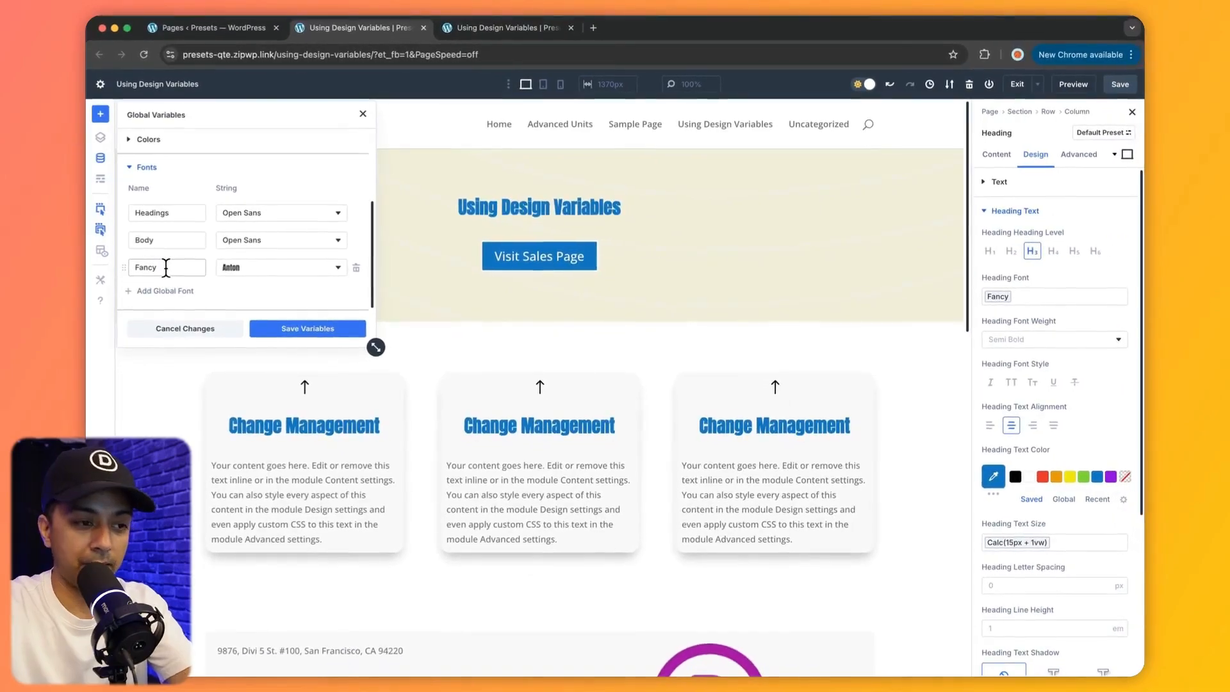
{"action": "left_click", "coordinate": [245, 271]}
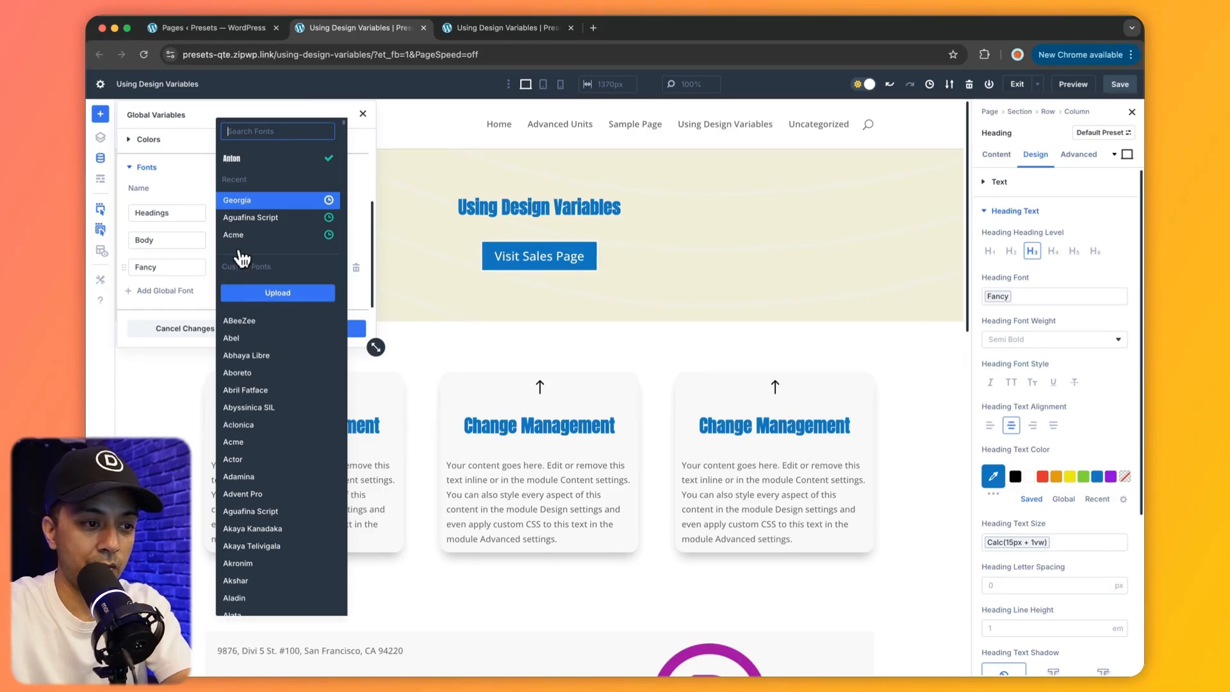
{"action": "left_click", "coordinate": [237, 236]}
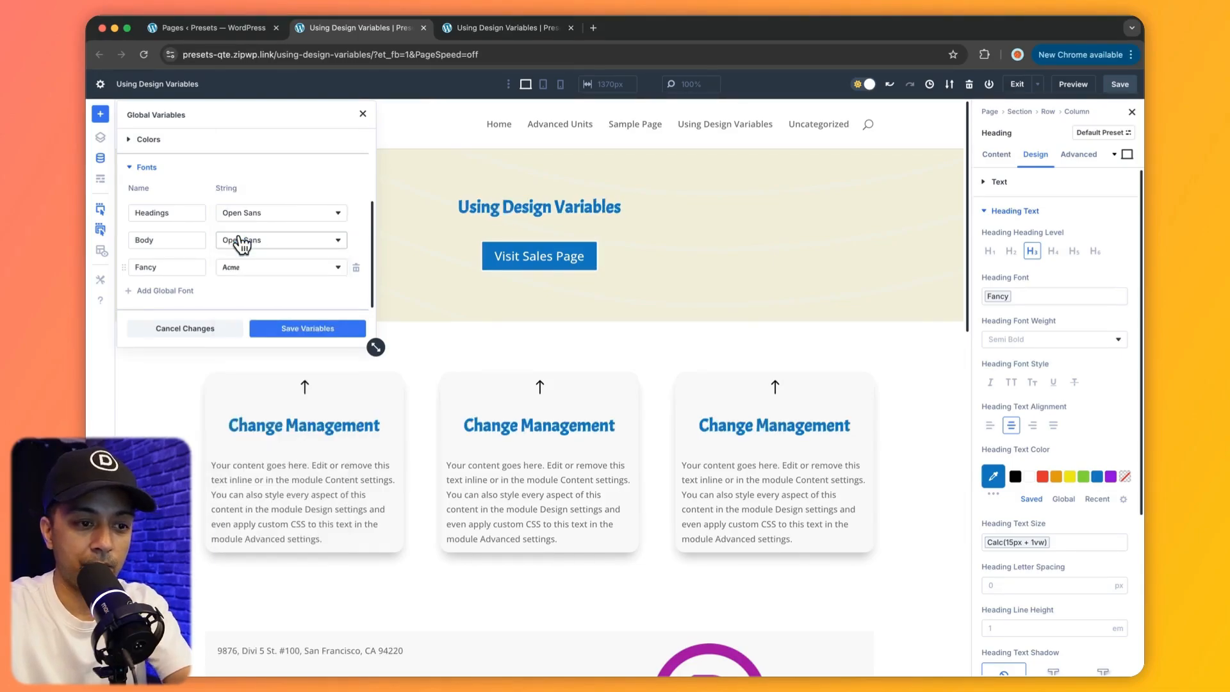